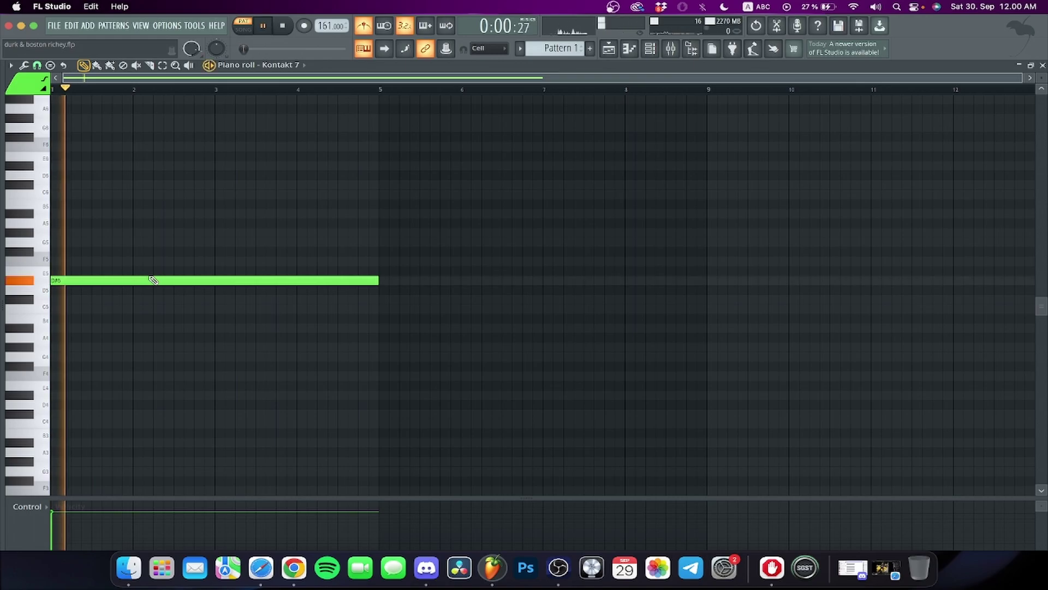
Step: Transpose the sustained note up one semitone to E5 and consolidate the Pattern 1 playlist clip to audio
key(shift+Up)
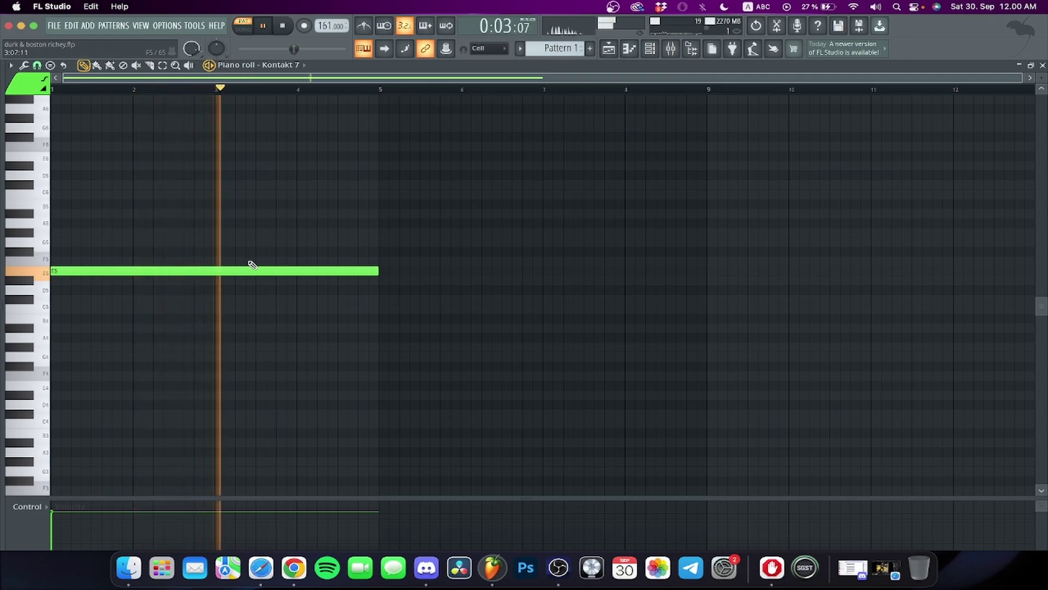
scroll(383, 89, up, 3)
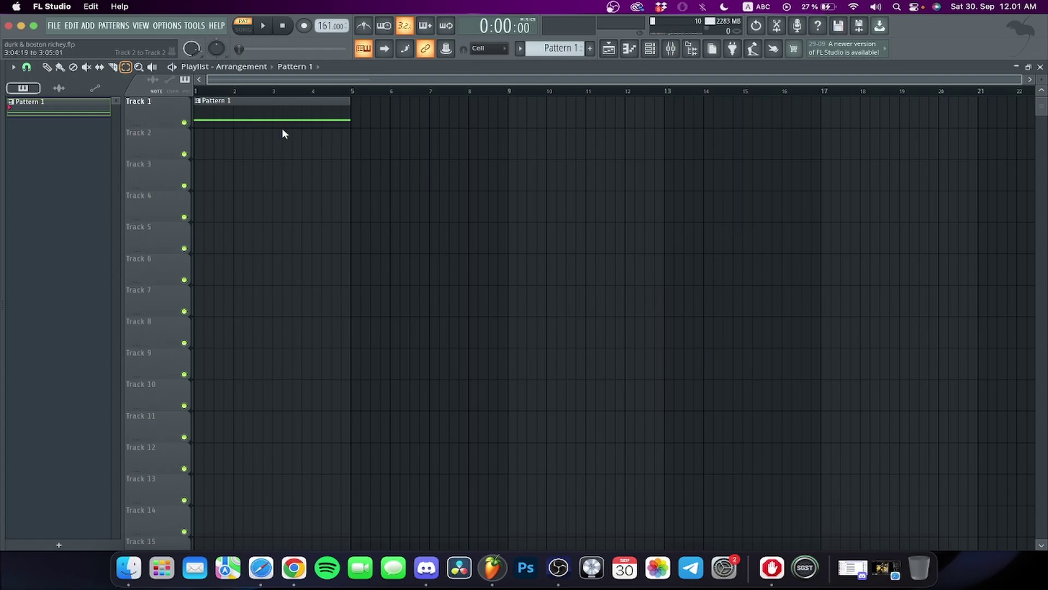
click(282, 116)
key(super+alt+c)
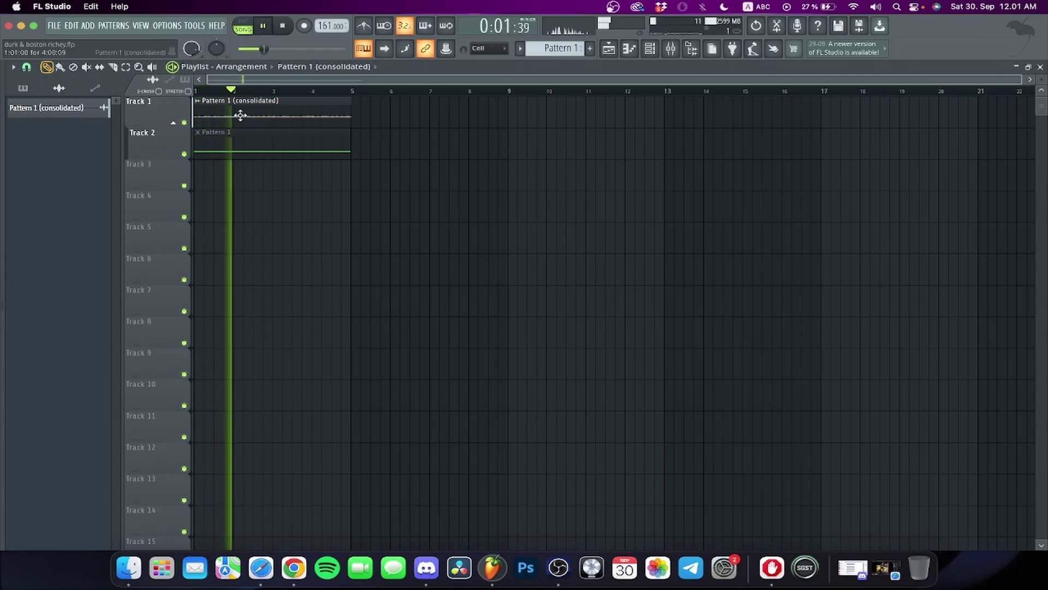
Step: Place a second Pattern 1 (consolidated) clip at bar 5 on Track 1 and make it unique
click(389, 116)
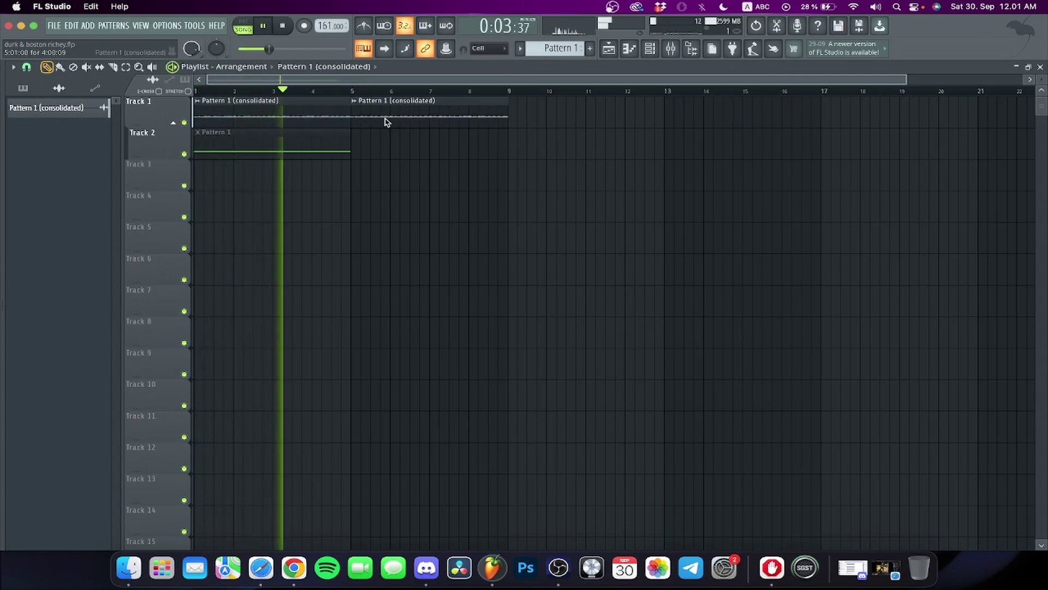
click(361, 106)
click(385, 189)
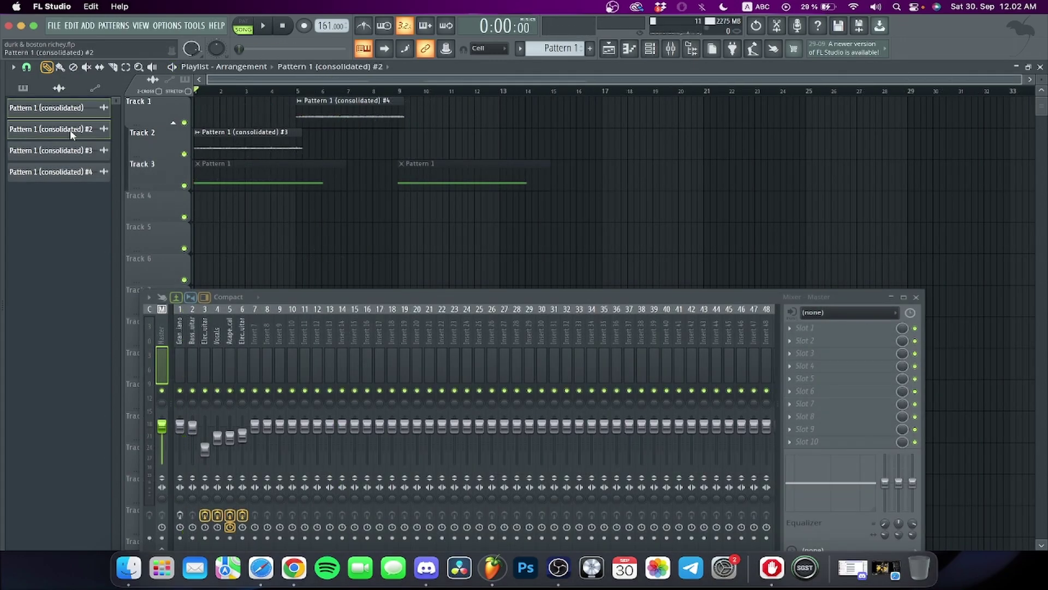
Step: Delete the unused consolidated audio clips from the project and set the #4 clip's time-stretching mode to Stretch
right_click(70, 131)
click(108, 255)
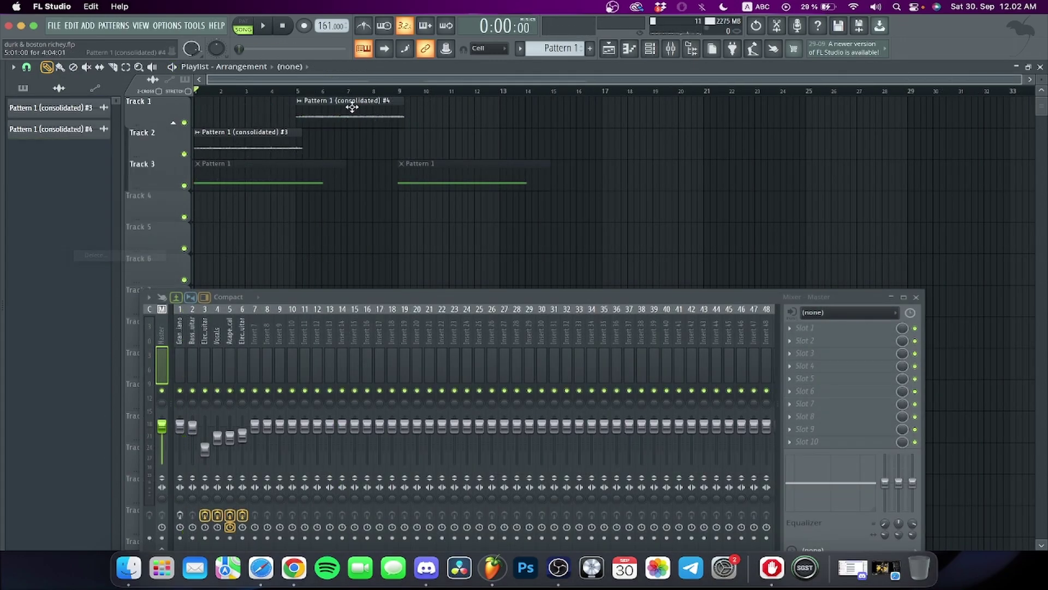
double_click(350, 106)
click(340, 213)
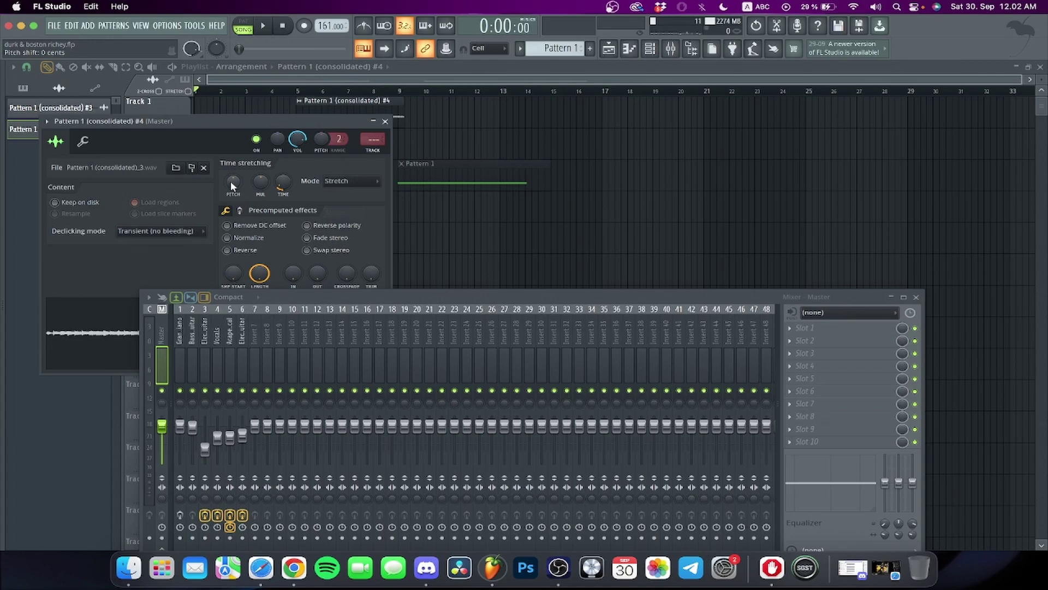
click(385, 121)
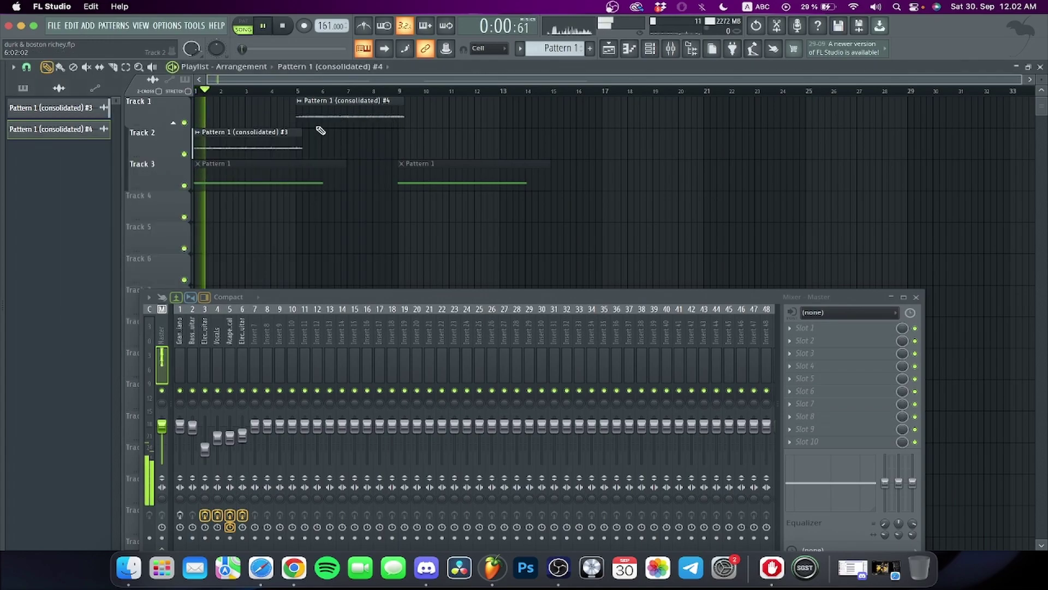
Step: Make the Track 2 audio clip at bar 5 unique and delete the #3 audio clip from the project
scroll(333, 137, up, 4)
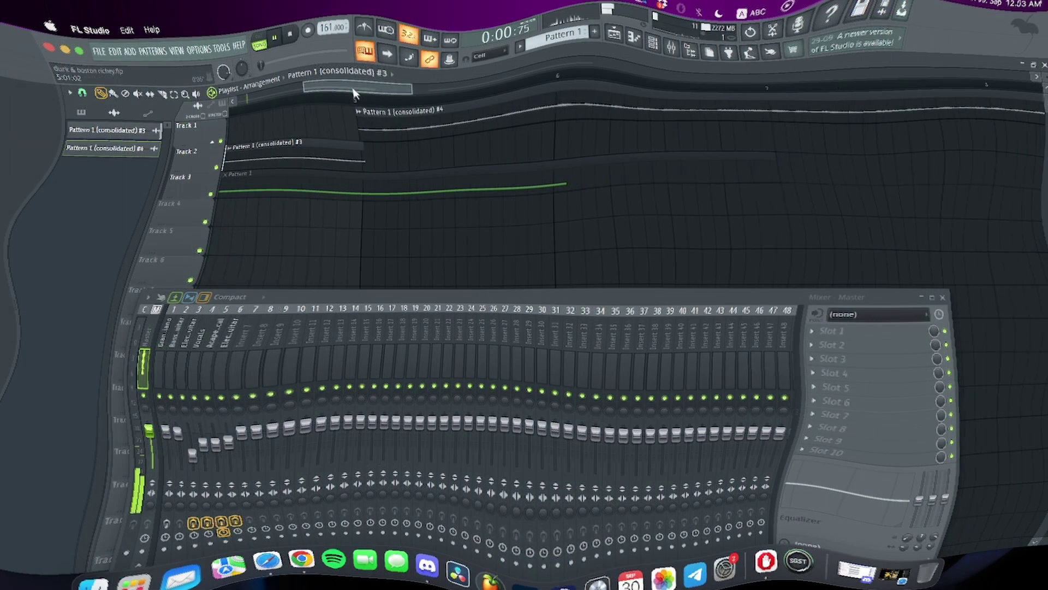
drag(353, 94, 451, 100)
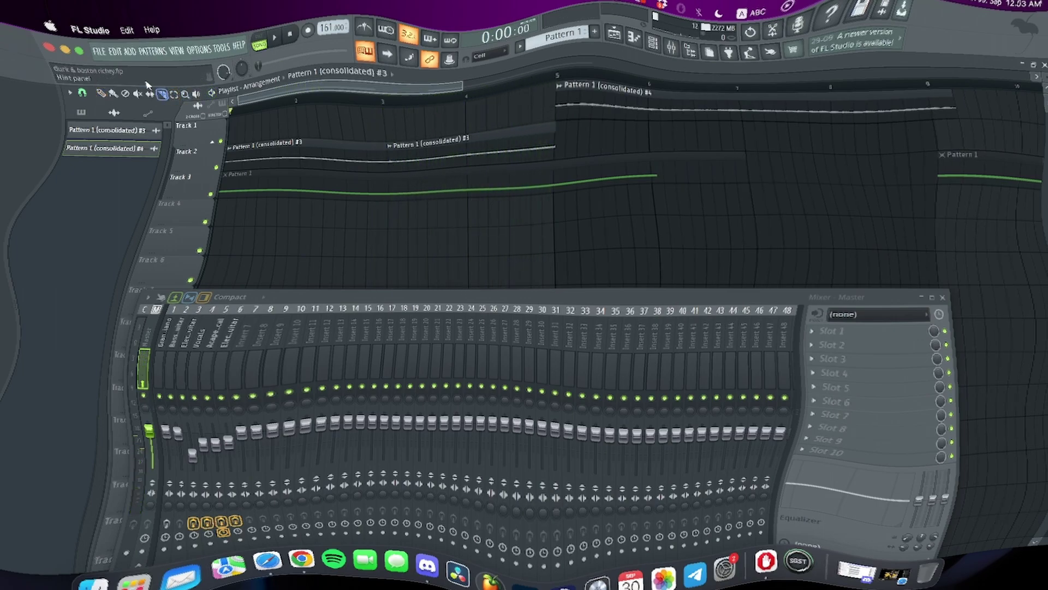
click(570, 123)
click(576, 217)
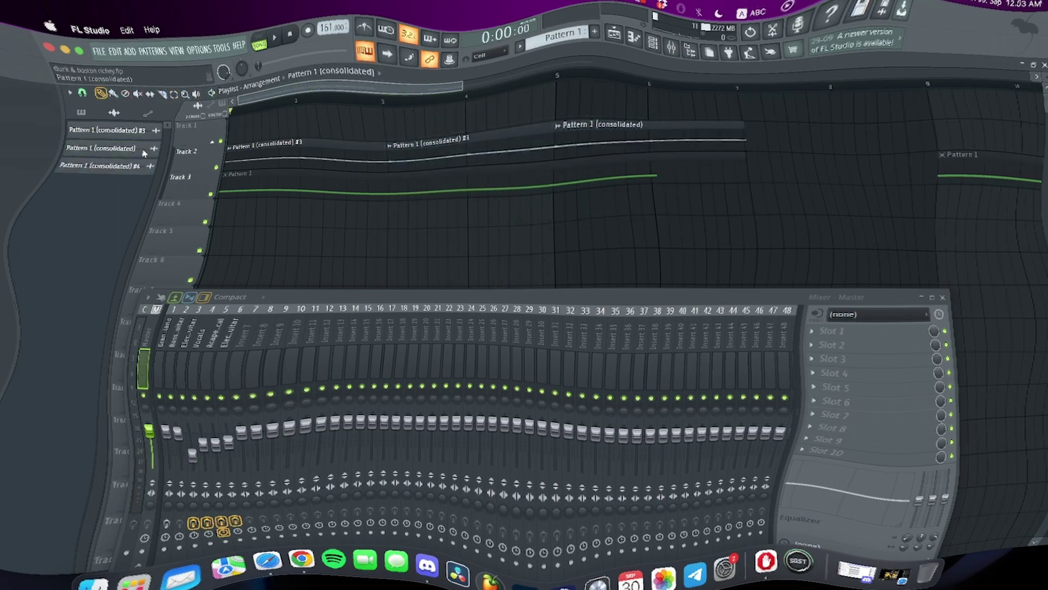
right_click(141, 139)
click(140, 243)
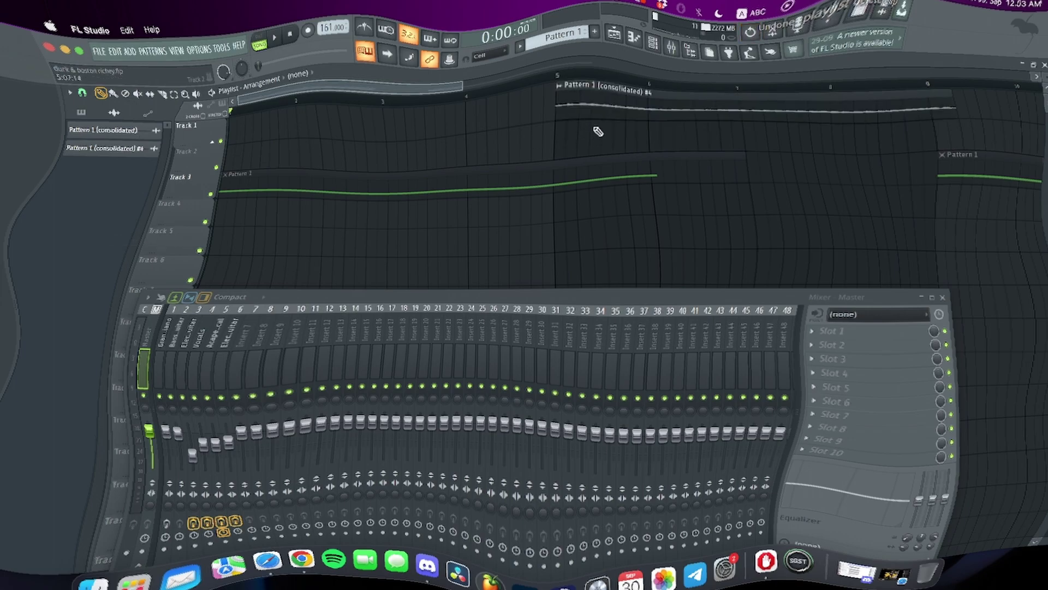
Step: Replace the #4 clip with the Pattern 1 (consolidated) clip at bar 1 of Track 1 and delete #4 from the project
double_click(596, 104)
click(395, 134)
drag(572, 88, 248, 119)
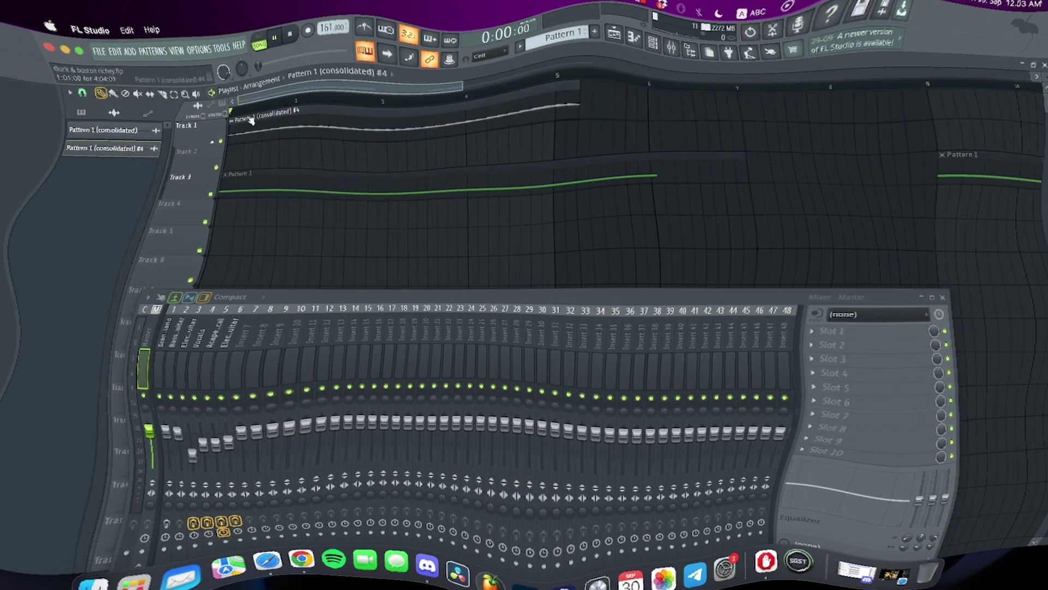
key(space)
right_click(280, 130)
drag(152, 133, 152, 131)
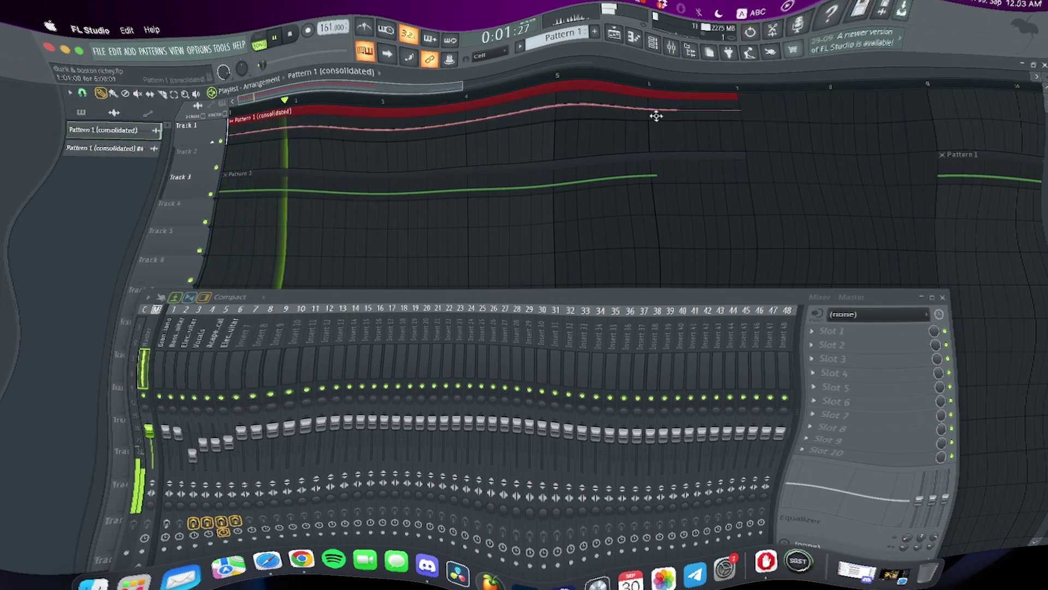
key(space)
right_click(125, 148)
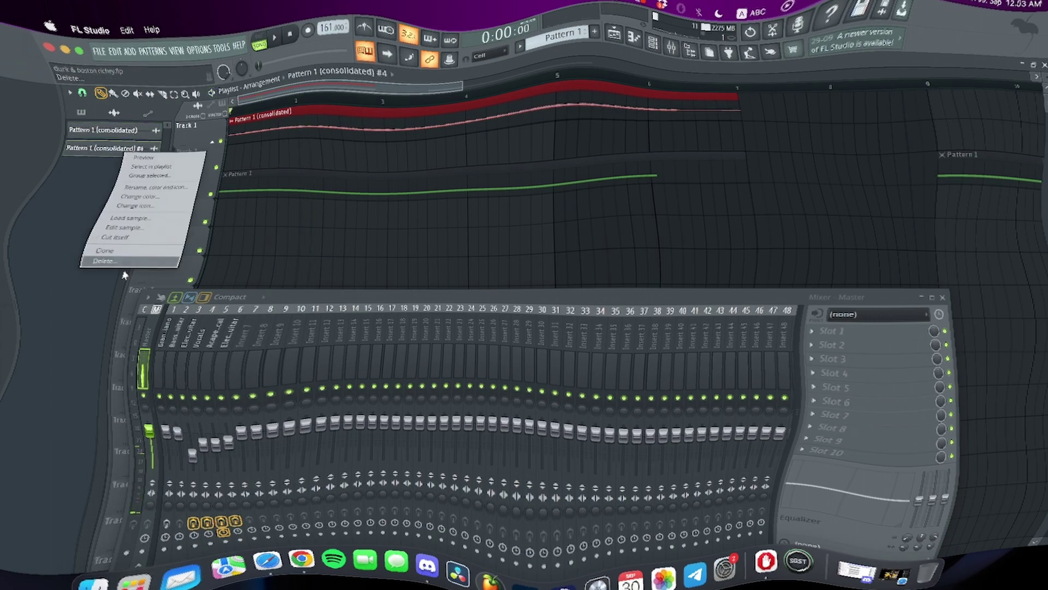
click(124, 266)
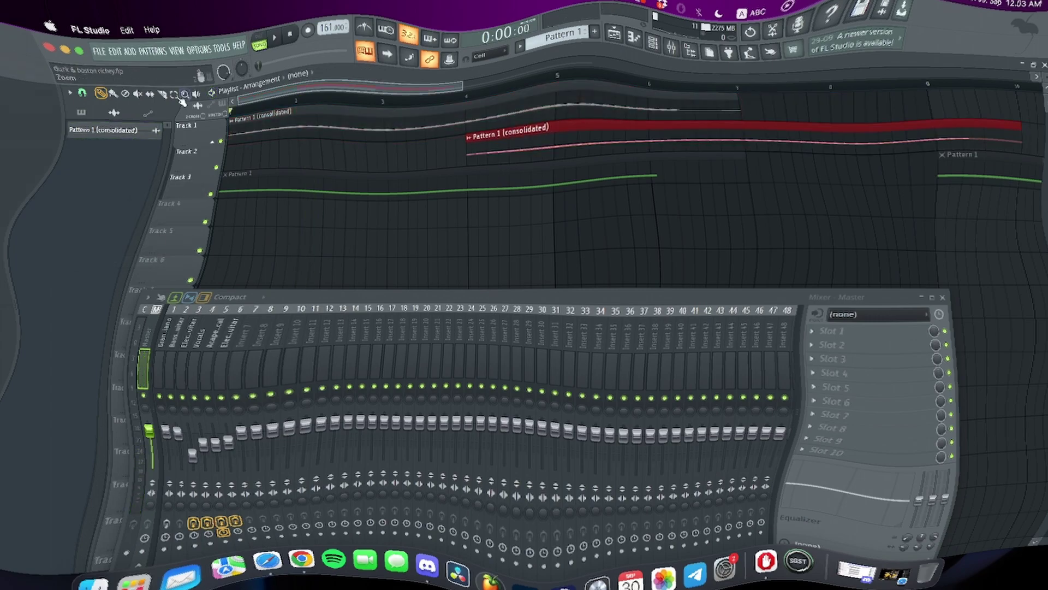
Step: Make the audio clip starting at bar 3 on Track 1 unique and open its sample settings
click(388, 113)
click(426, 196)
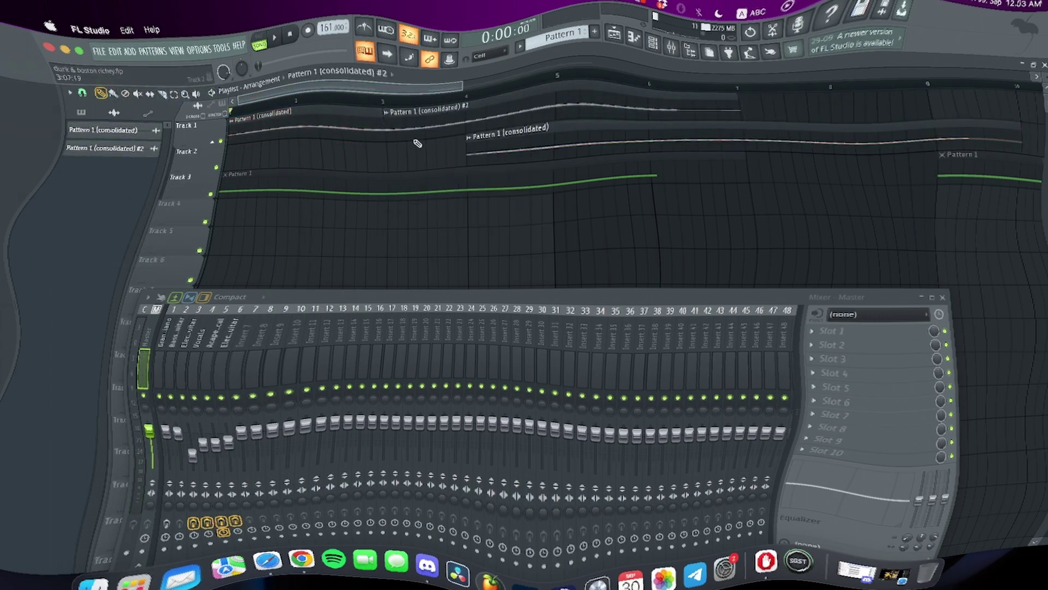
double_click(410, 123)
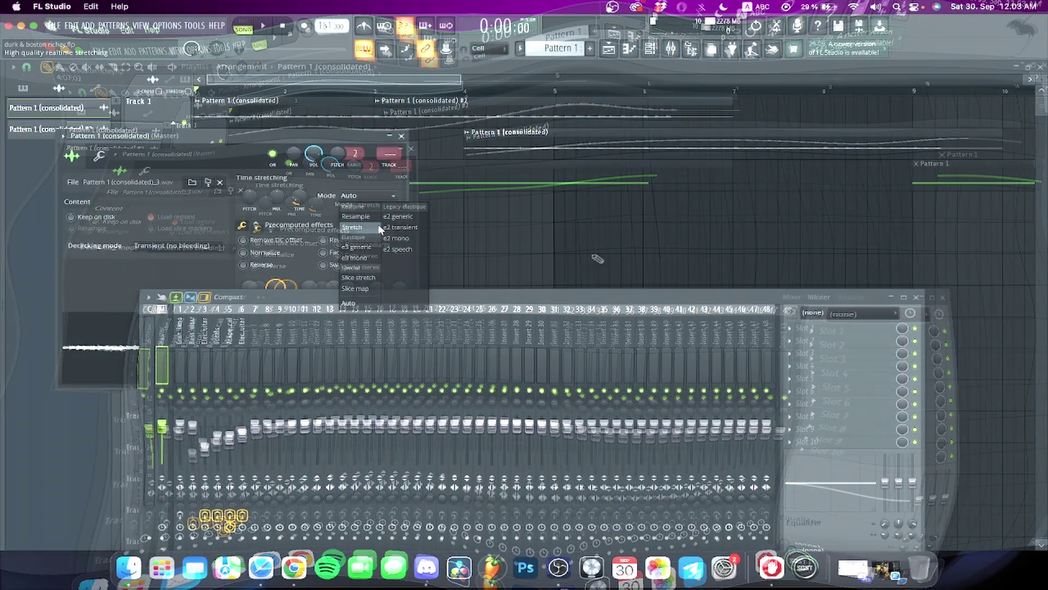
Step: Set the Pattern 1 (consolidated) sample's time-stretching mode to Stretch and close the mixer and sample windows
click(361, 226)
click(917, 297)
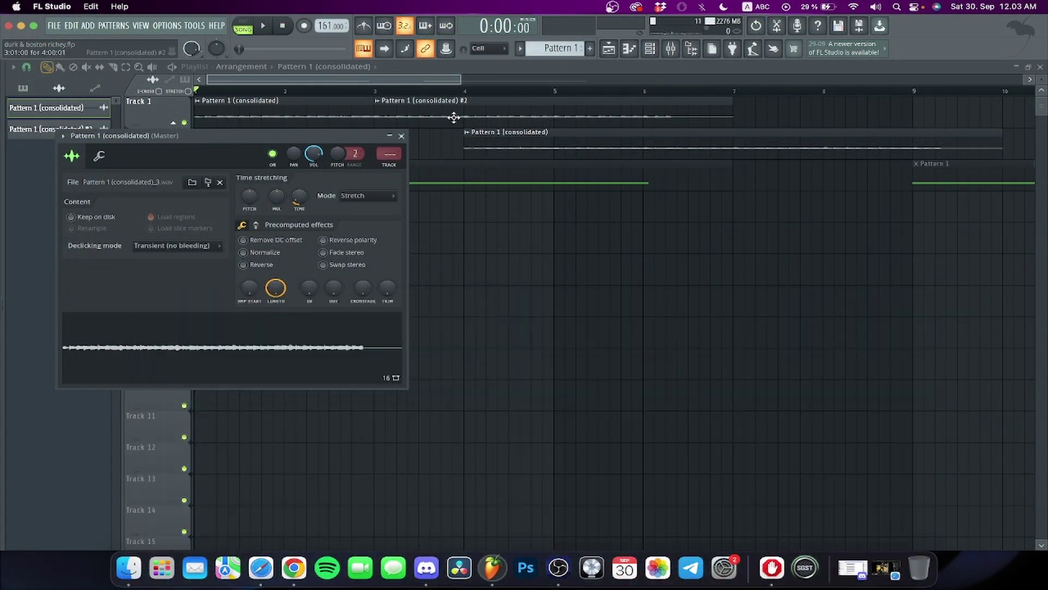
click(449, 115)
click(484, 141)
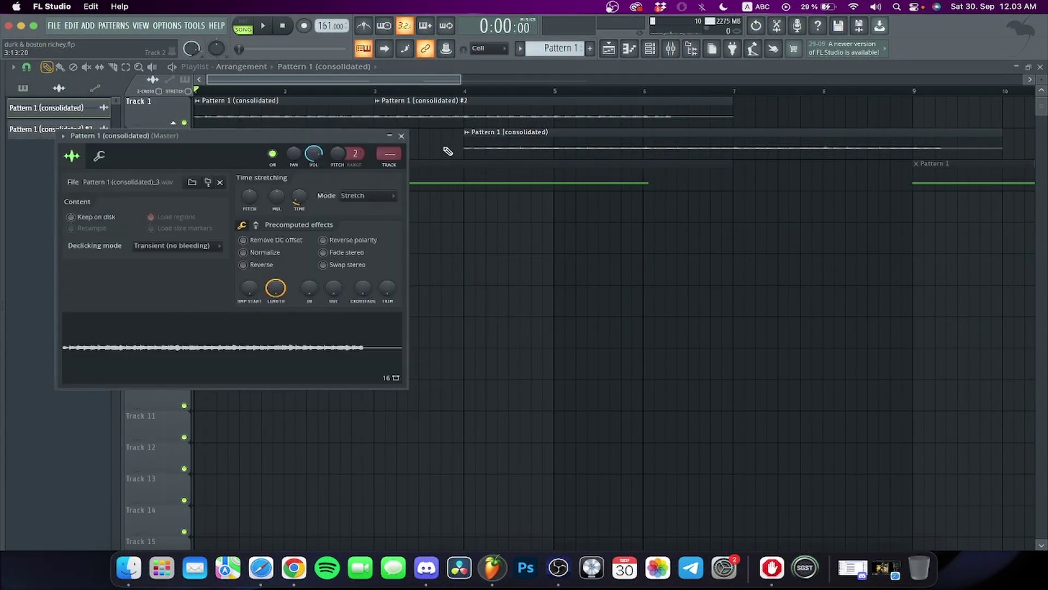
click(402, 136)
Step: Remove the audio clip from Track 2 and move the #2 clip on Track 1 to bar 5
right_click(503, 148)
key(space)
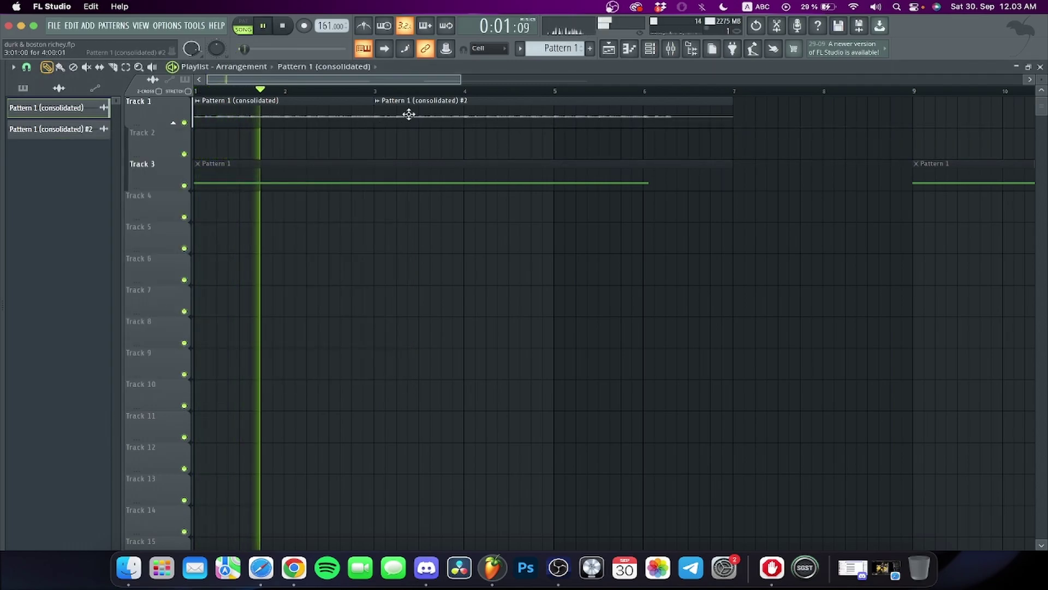
drag(416, 115, 583, 115)
key(space)
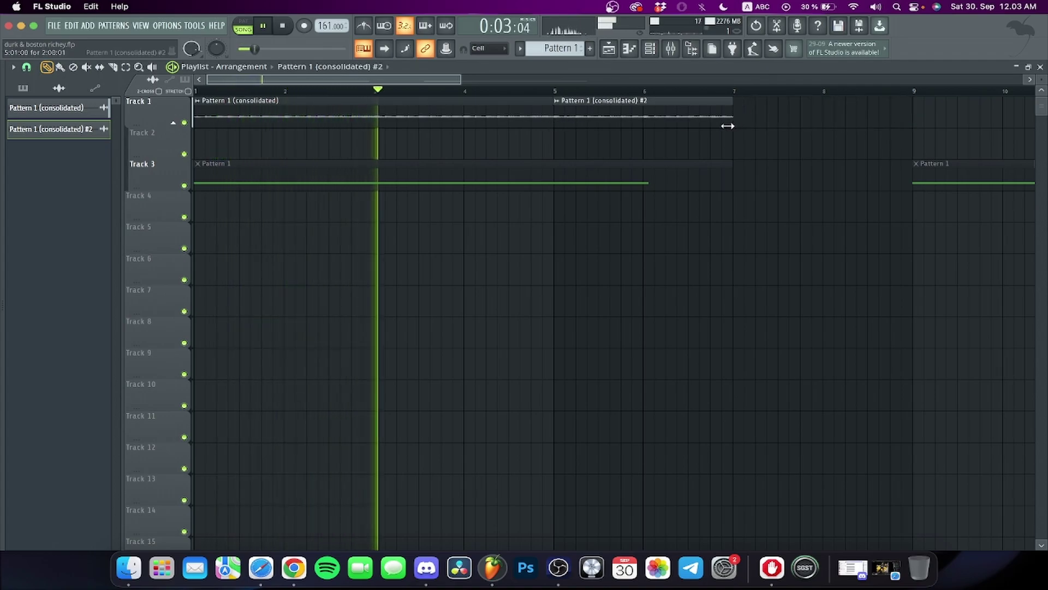
Step: Duplicate the two-bar #2 clip to bar 7 on Track 1 during playback
drag(662, 113, 830, 117)
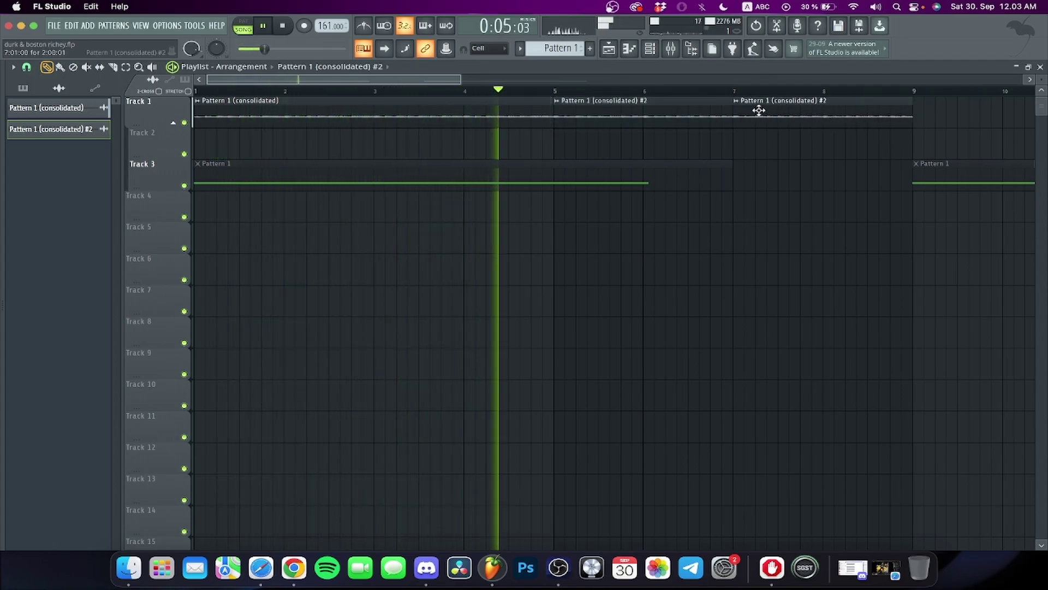
scroll(568, 96, down, 5)
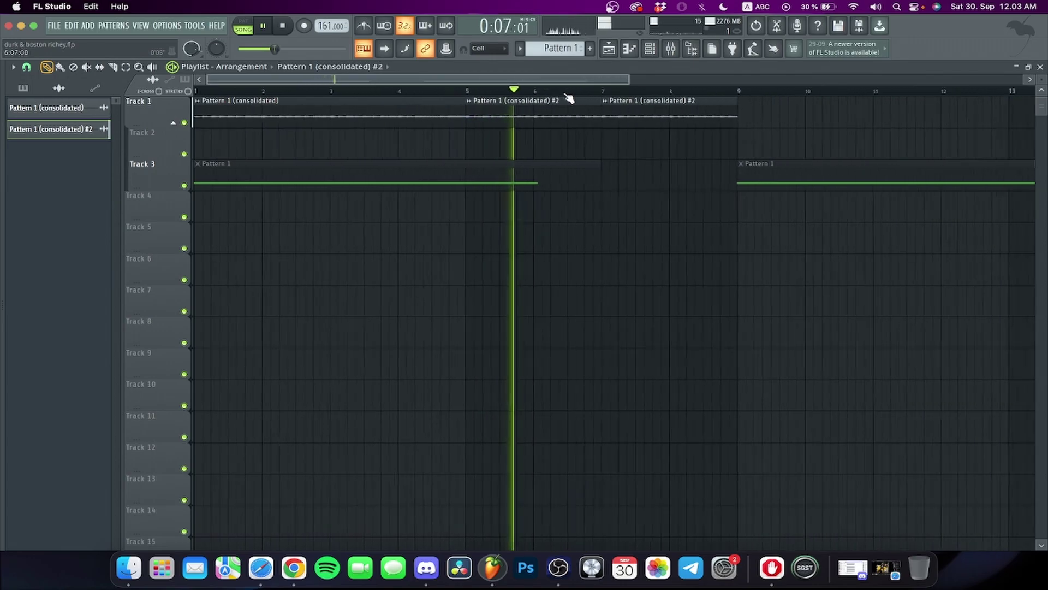
click(519, 138)
right_click(519, 139)
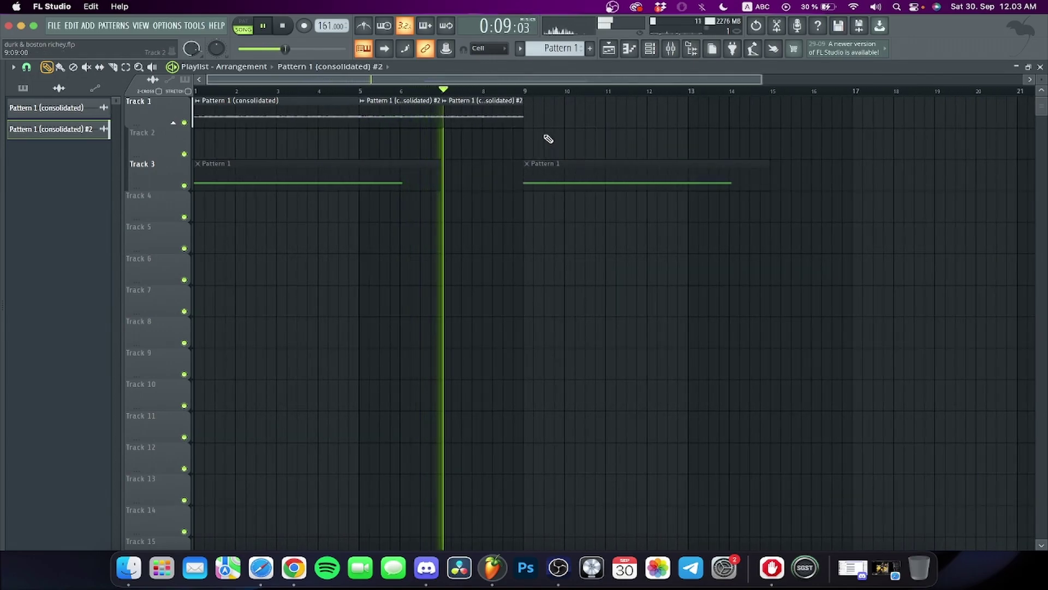
Step: Set the low cut in Pro-Q 3 on the Grand piano mixer track to about 120 Hz
double_click(491, 111)
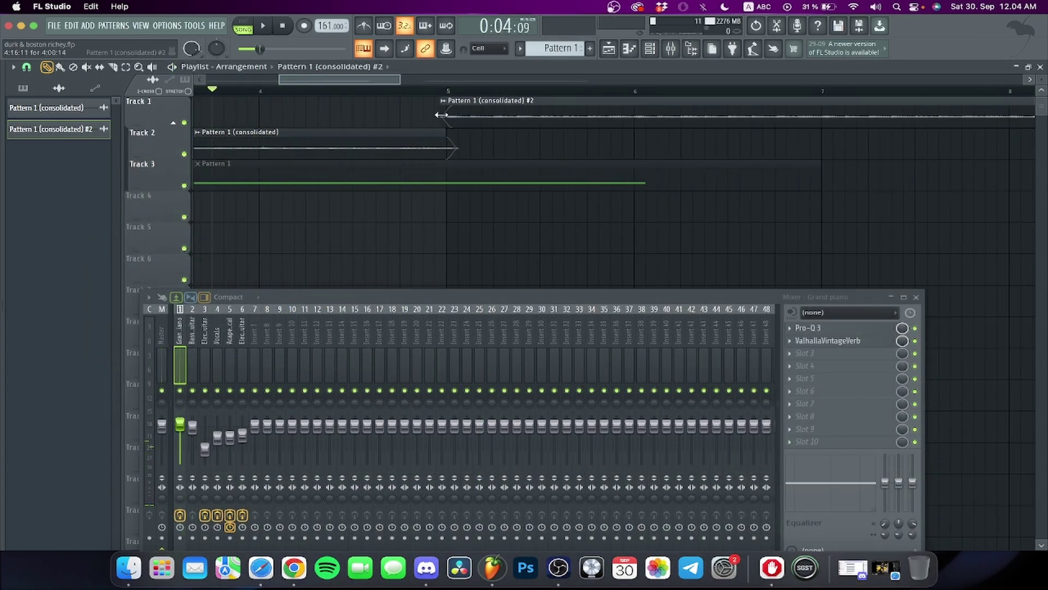
double_click(458, 114)
click(813, 329)
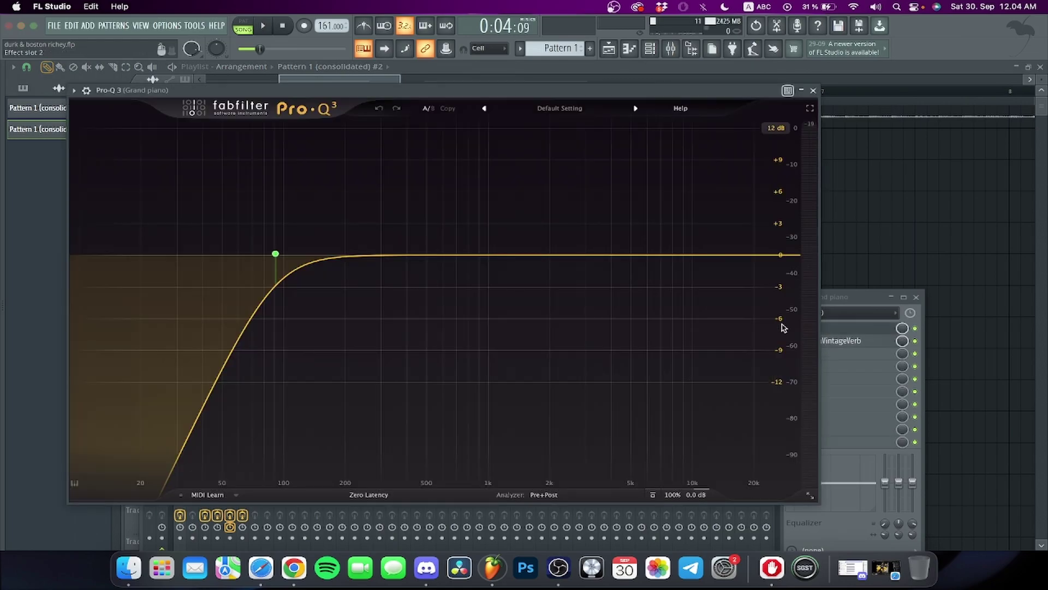
key(space)
drag(276, 253, 301, 249)
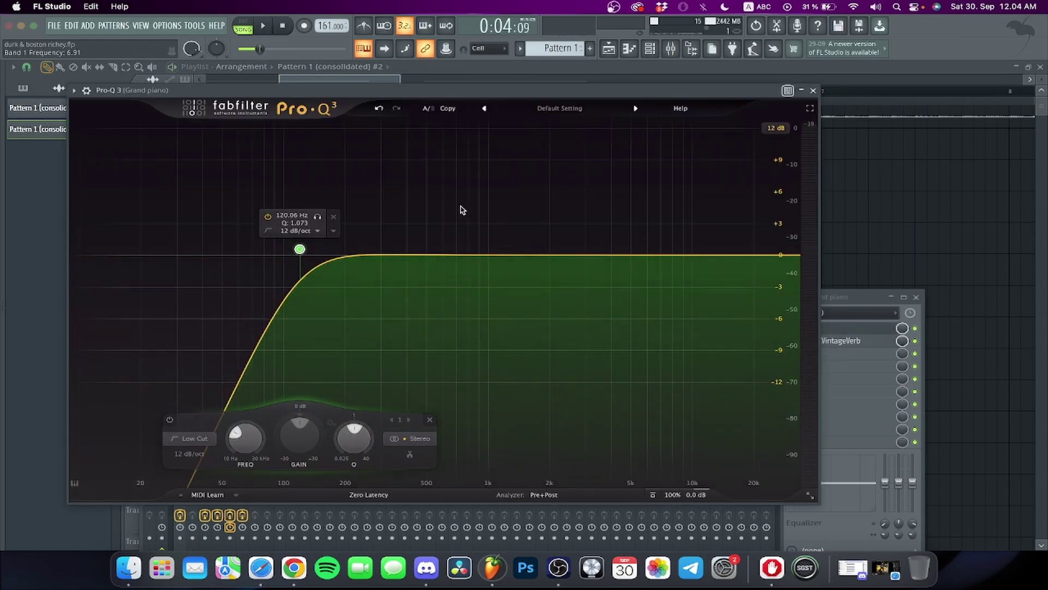
Step: Rearrange the mixer and Pro-Q 3 windows and open the #2 clip's sample settings
drag(856, 297, 854, 196)
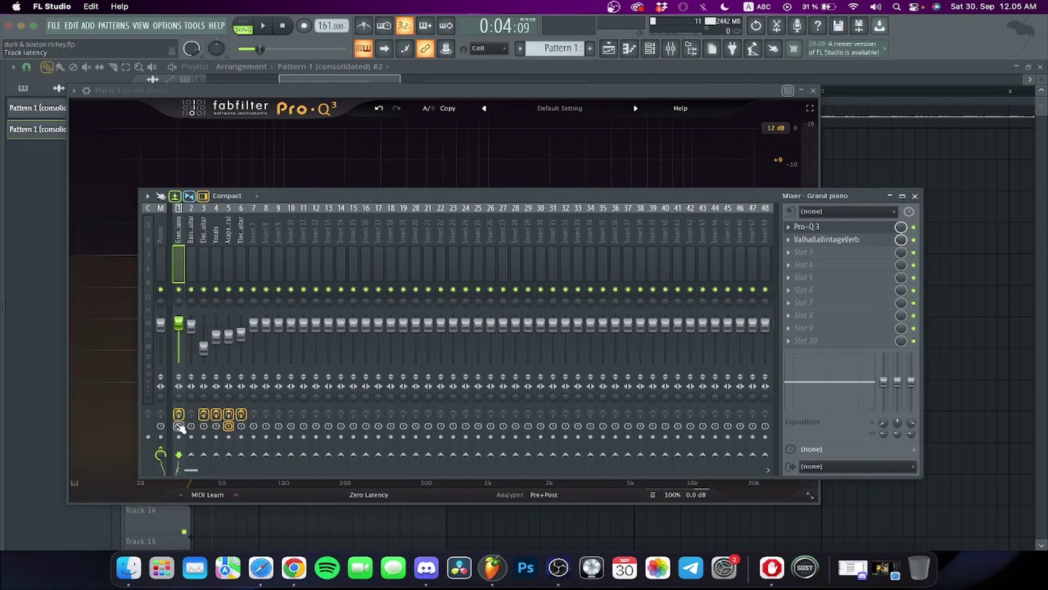
key(space)
drag(713, 89, 699, 174)
double_click(355, 133)
double_click(464, 109)
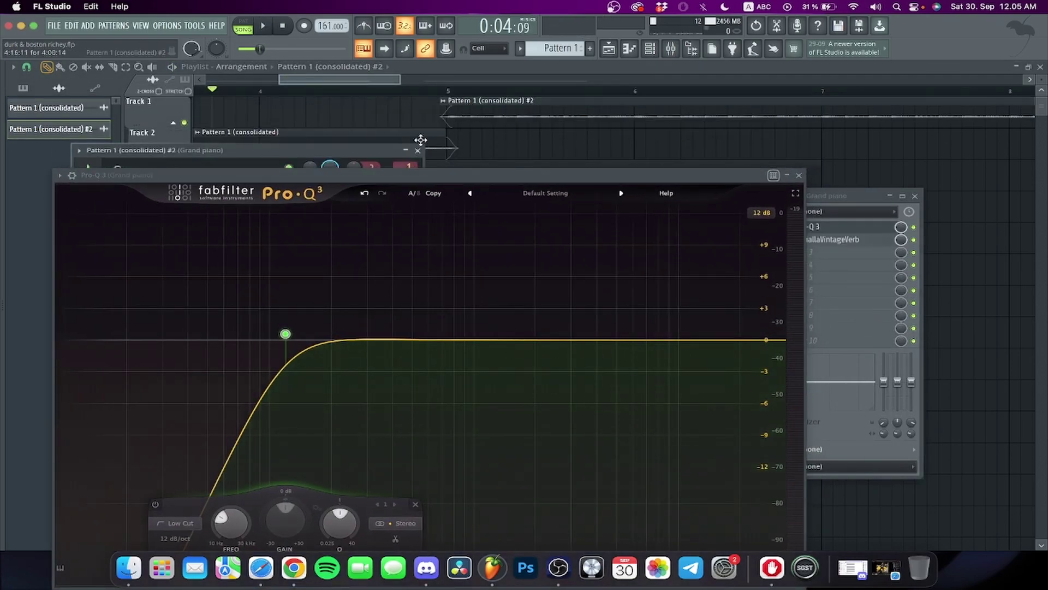
Step: Play the transition into the #2 clip at bar 5 and close the Pro-Q 3, mixer and sample windows
key(space)
click(799, 175)
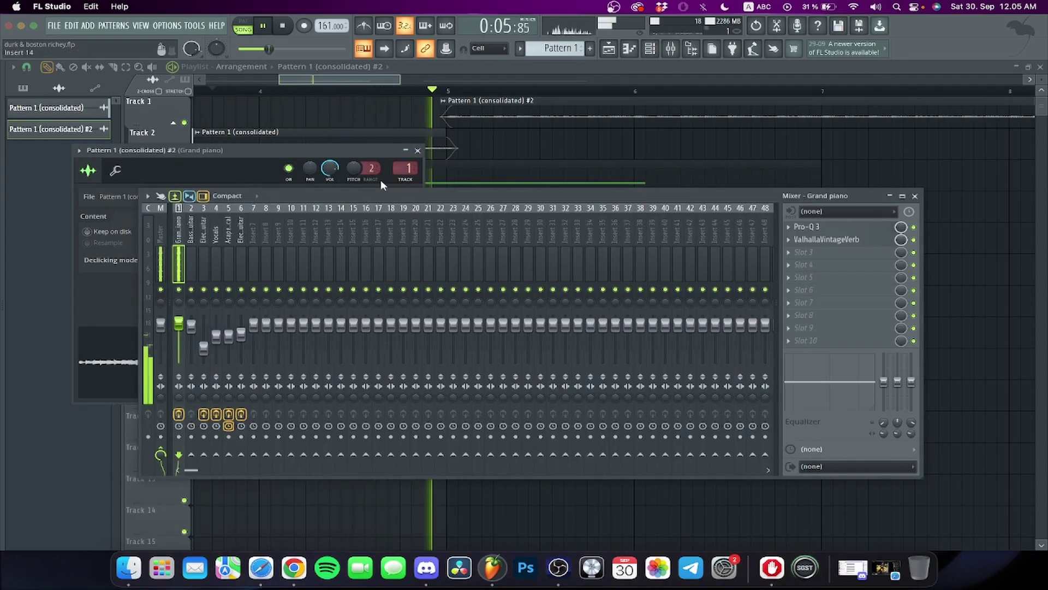
click(915, 196)
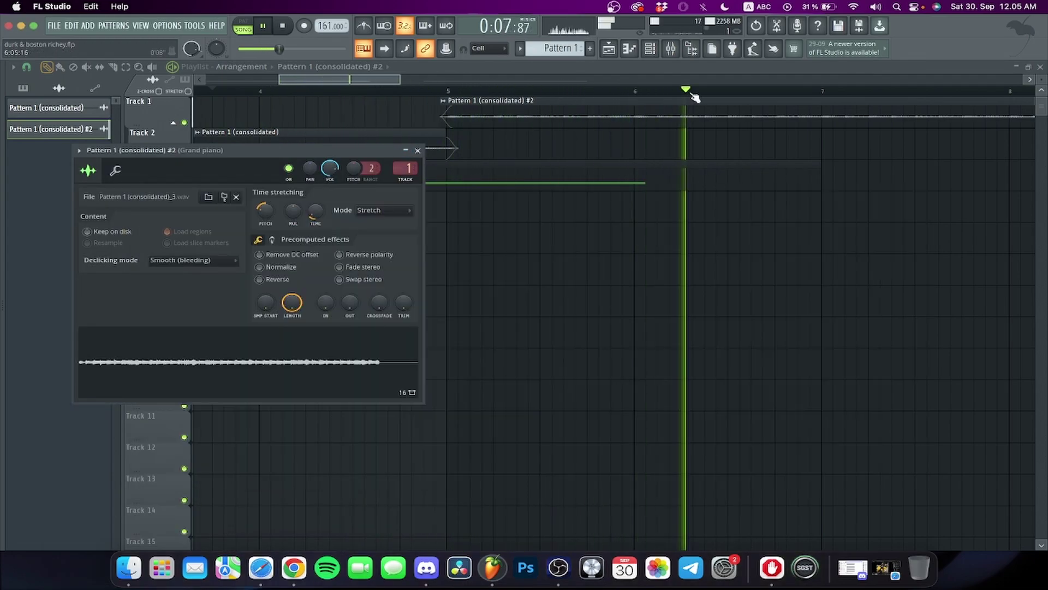
scroll(693, 94, down, 5)
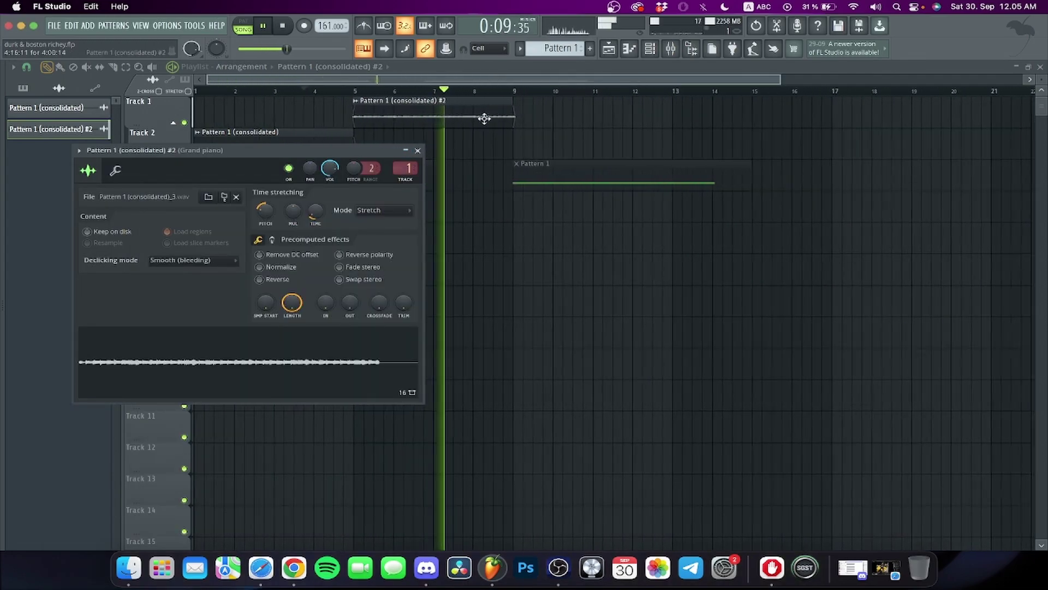
click(418, 150)
Step: Delete the muted Pattern 1 clip starting at bar 9 on Track 3 and stop playback
key(super+a)
right_click(573, 185)
key(space)
click(493, 91)
key(super+d)
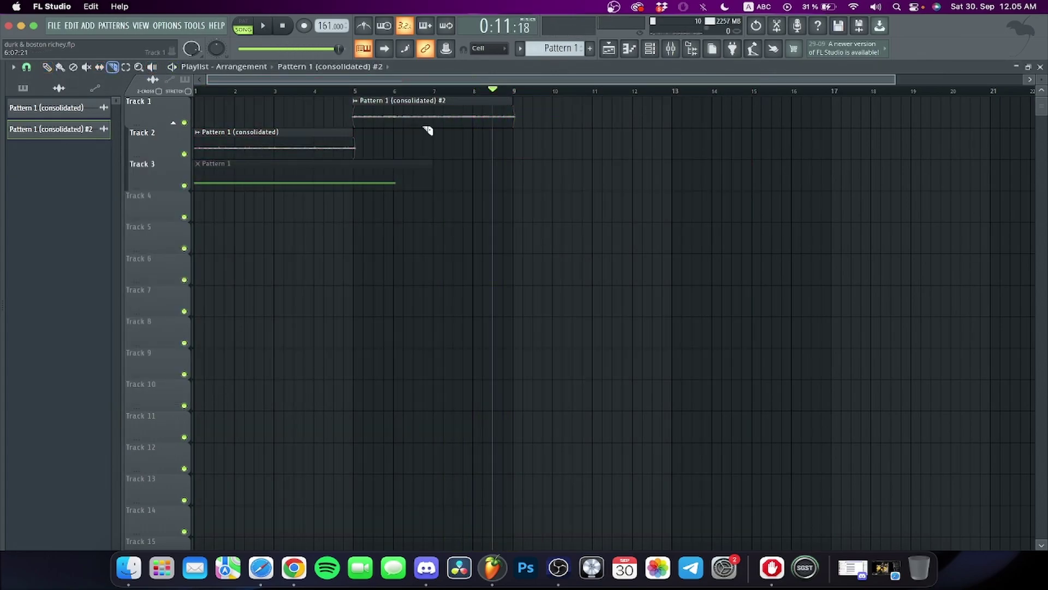
Step: Duplicate all clips in bars 1–8 on Tracks 1–3 so the copies start at bar 9
drag(520, 108, 514, 109)
key(space)
key(space)
key(ctrl+a)
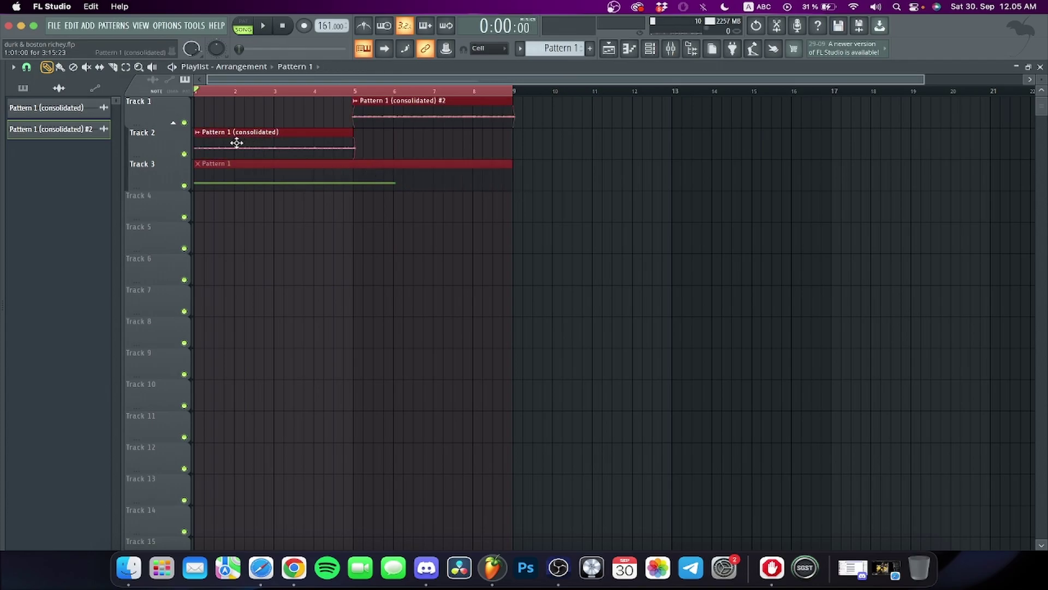
drag(237, 142, 560, 151)
key(ctrl+d)
drag(514, 90, 266, 106)
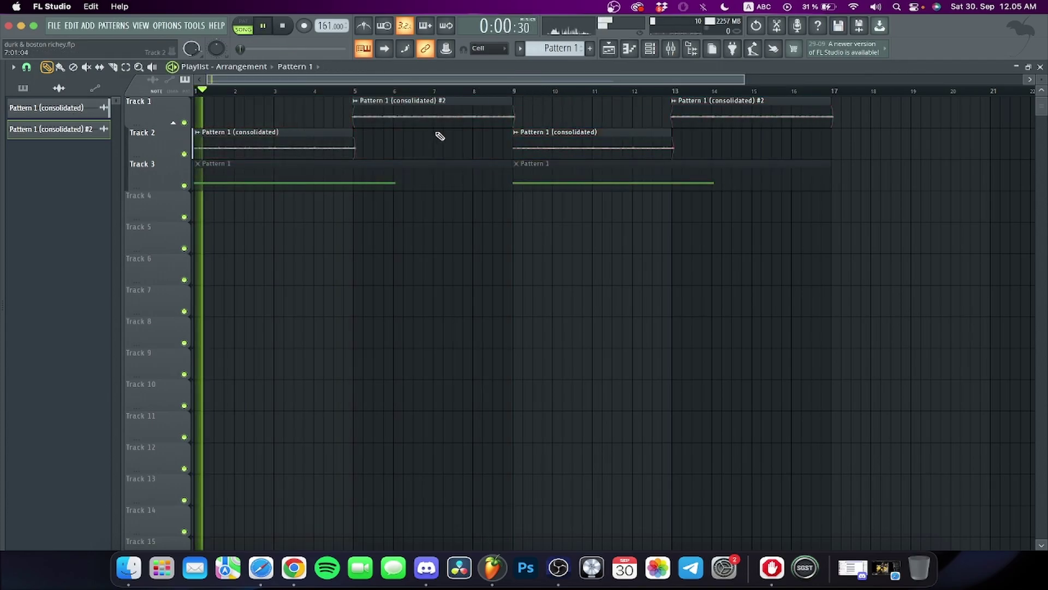
Step: Create Pattern 2 and draw a G2 note about five bars long for Keyscape, starting at bar 1
key(F4)
click(201, 208)
drag(236, 213, 795, 229)
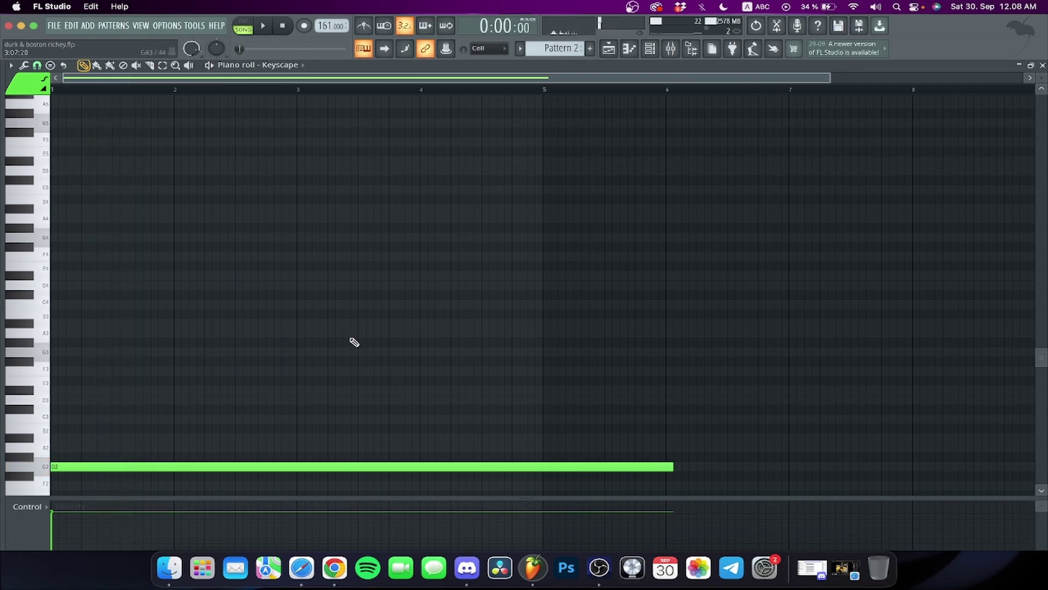
Step: Raise the long note an octave to G3, shorten it to about two bars and add a matching G3 at bar 3
key(super+Up)
key(space)
drag(674, 352, 290, 355)
click(295, 353)
key(space)
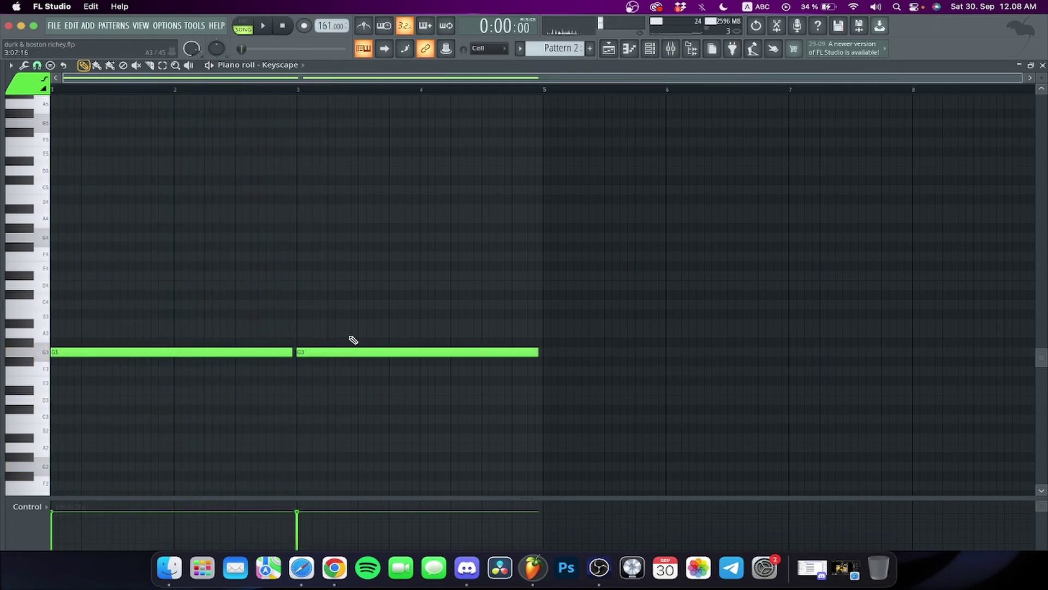
Step: Transpose both notes down an octave to G2, adjust their velocities and place copies of them at bar 5
key(super+a)
key(super+Down)
key(space)
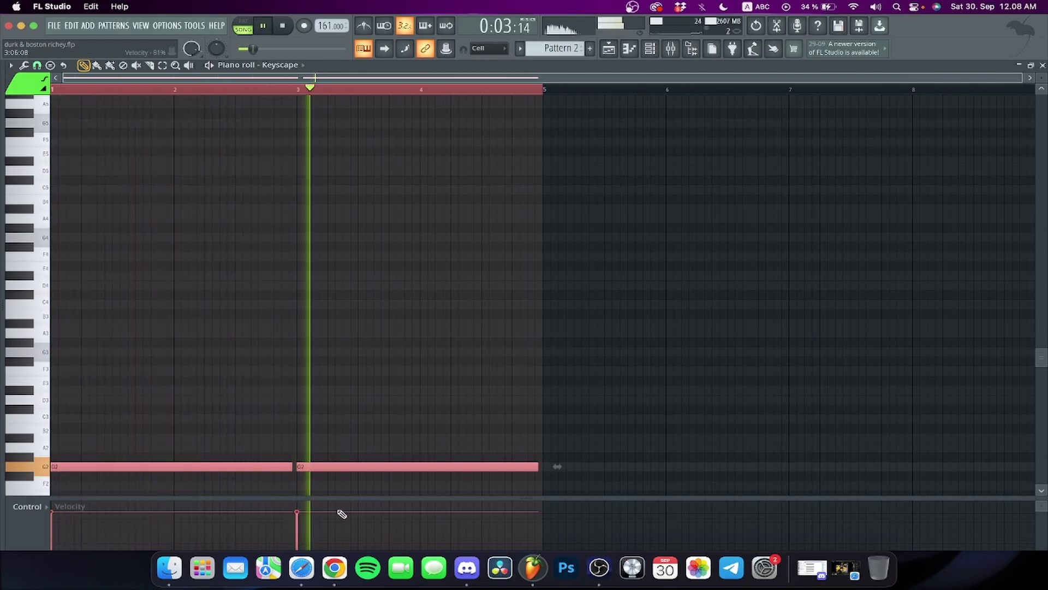
drag(303, 505, 6, 504)
drag(161, 467, 622, 469)
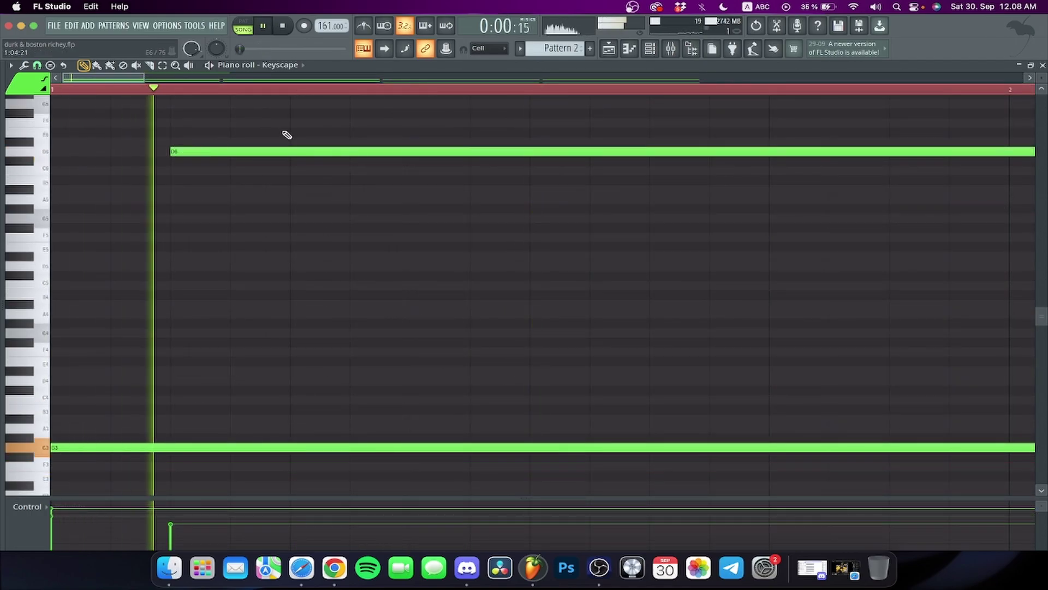
Step: Try a D#6 note shortly after the opening D6 note and review the effects on mixer Insert 7
click(293, 149)
scroll(213, 299, down, 8)
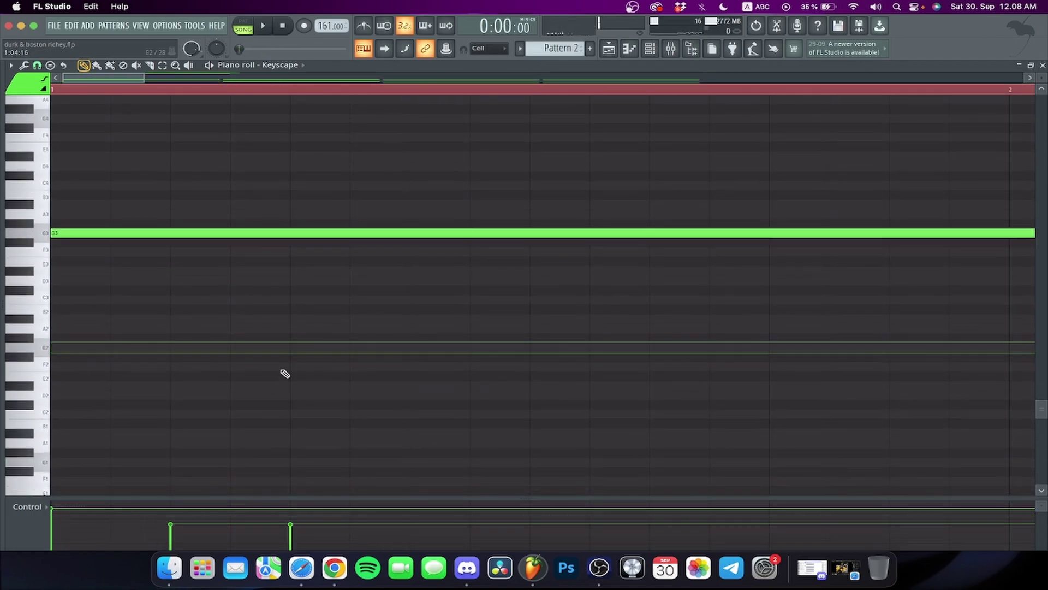
click(673, 49)
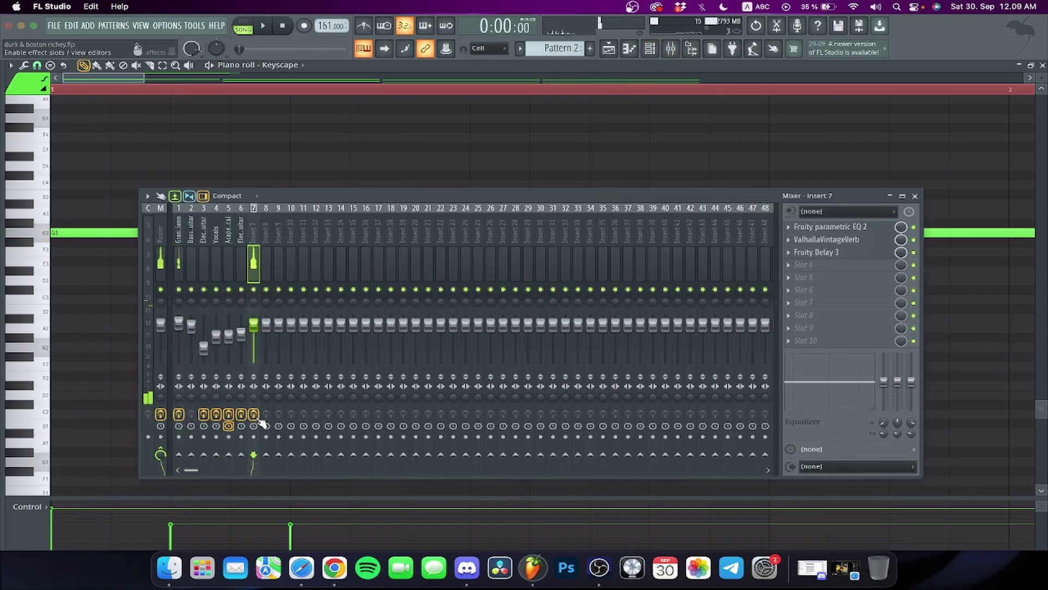
key(space)
click(915, 196)
key(space)
scroll(728, 93, down, 6)
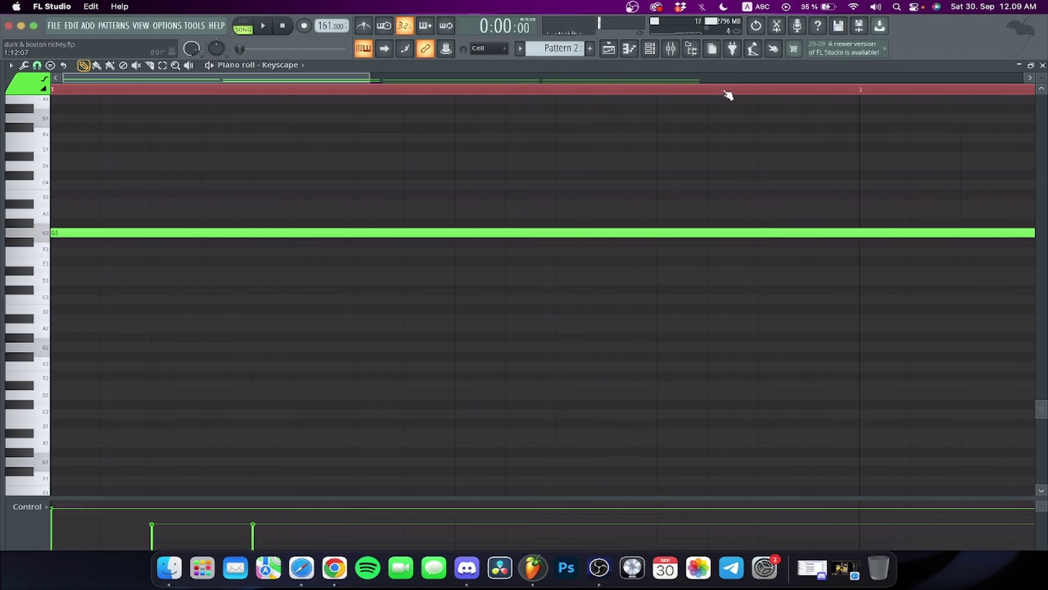
scroll(113, 230, down, 3)
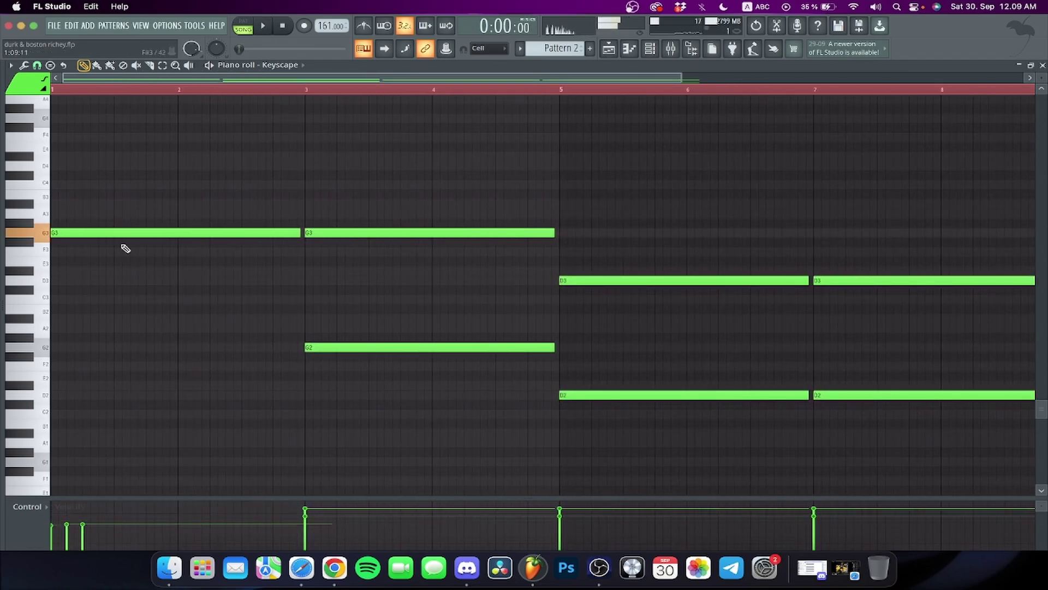
Step: Delete the D#6 note and build a repeating melody of D5, G5, A5, A#5, G5, D5 and D#5 through bars 1–4
scroll(113, 273, up, 10)
right_click(104, 240)
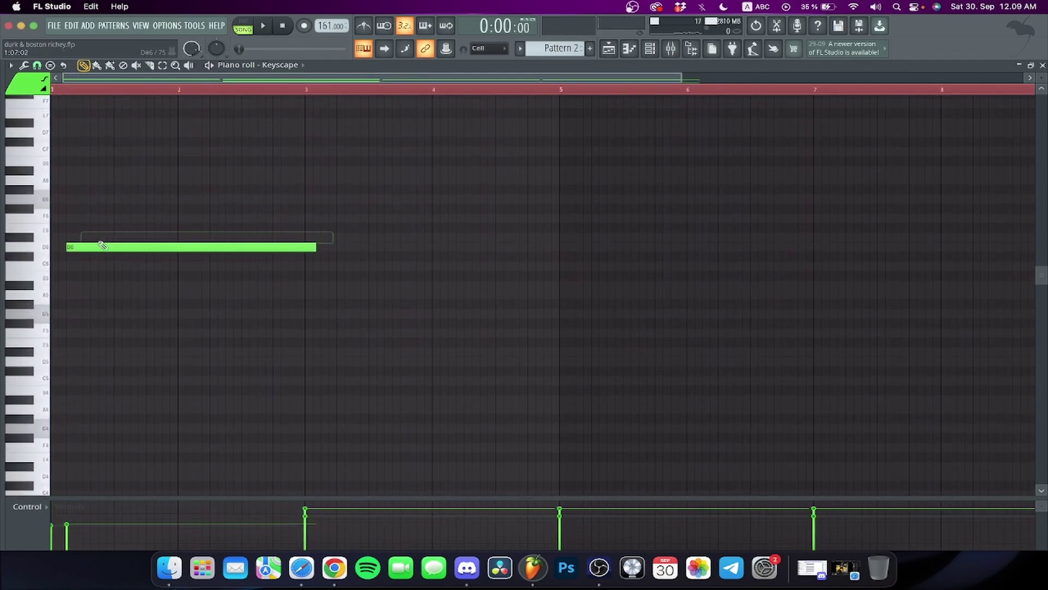
click(87, 266)
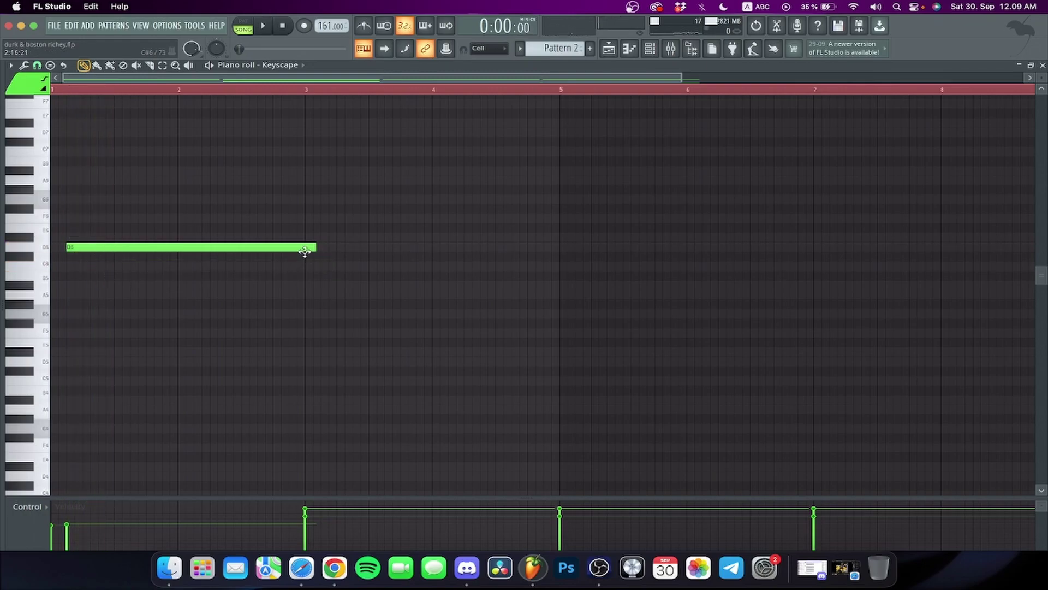
key(space)
mouse_move(102, 181)
mouse_down()
mouse_move(122, 169)
mouse_move(105, 189)
mouse_move(109, 177)
mouse_up()
click(117, 170)
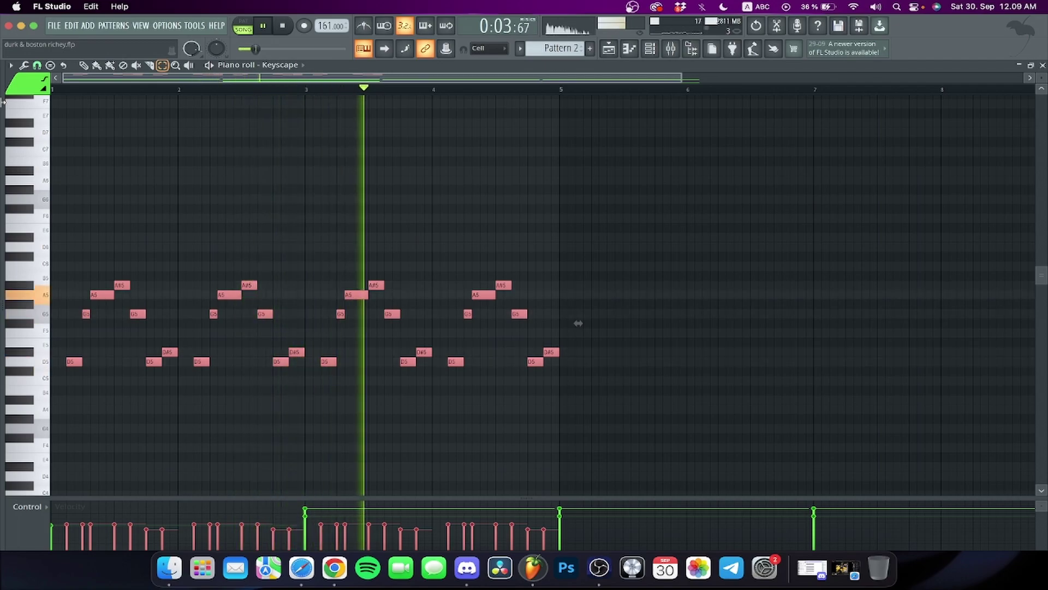
Step: Adjust the low cut in Pro-Q 3 on the Grand piano track and add shallow cuts, including -0.65 dB at about 605 Hz
scroll(404, 205, down, 5)
scroll(404, 205, down, 4)
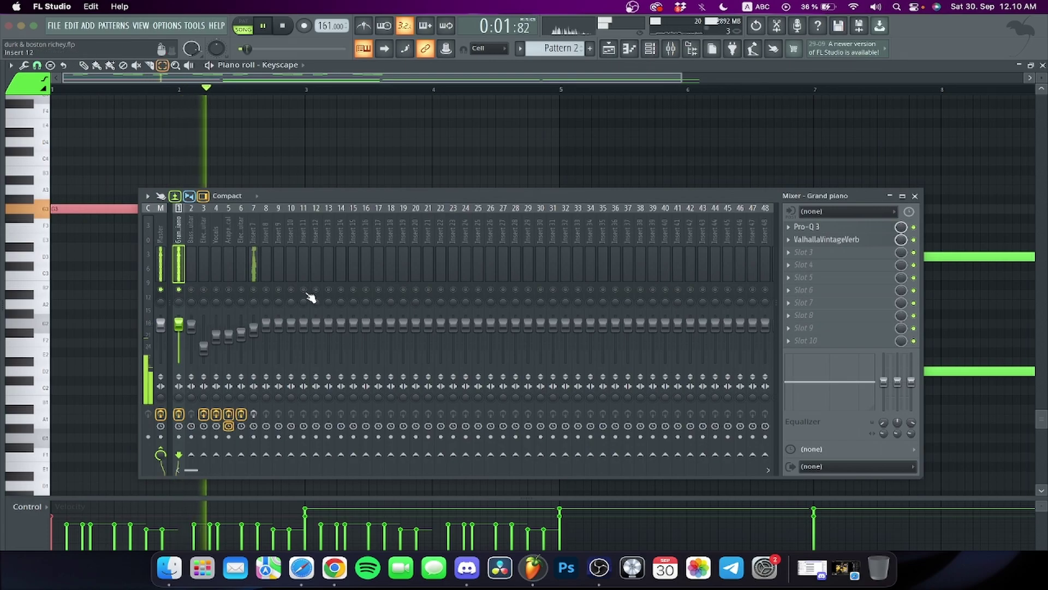
click(807, 226)
drag(286, 335, 356, 299)
click(429, 346)
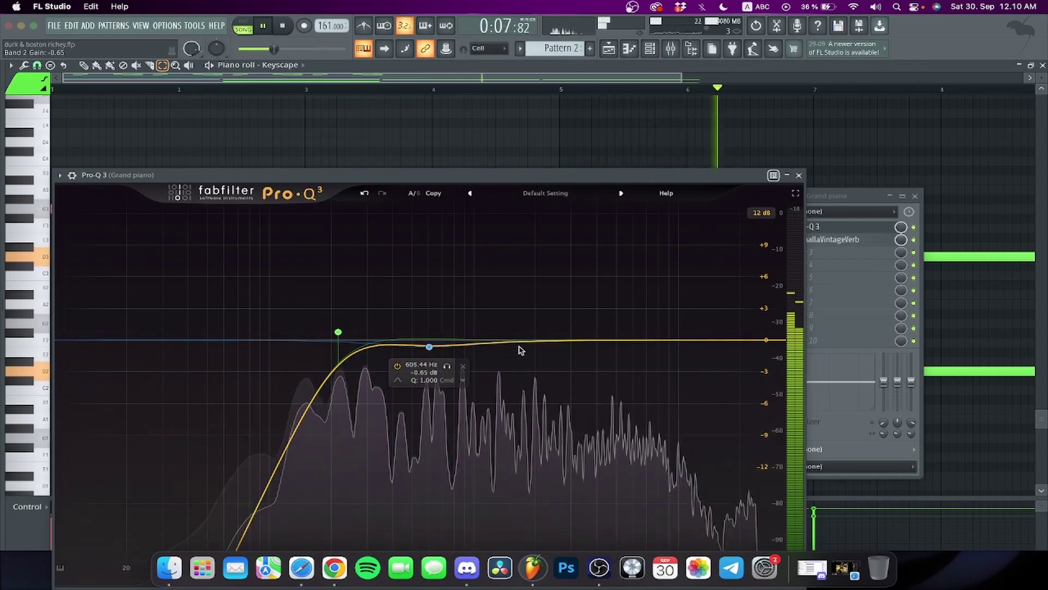
click(523, 346)
click(626, 345)
click(798, 175)
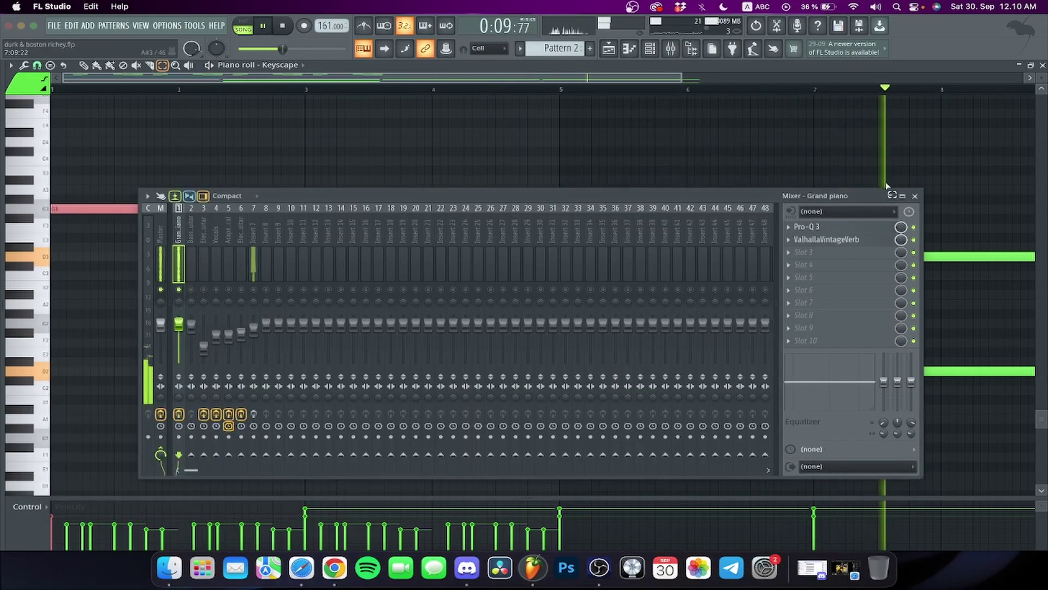
click(916, 196)
key(space)
Step: Solo Insert 7 in the mixer and return to the Keyscape melody notes
scroll(464, 191, up, 5)
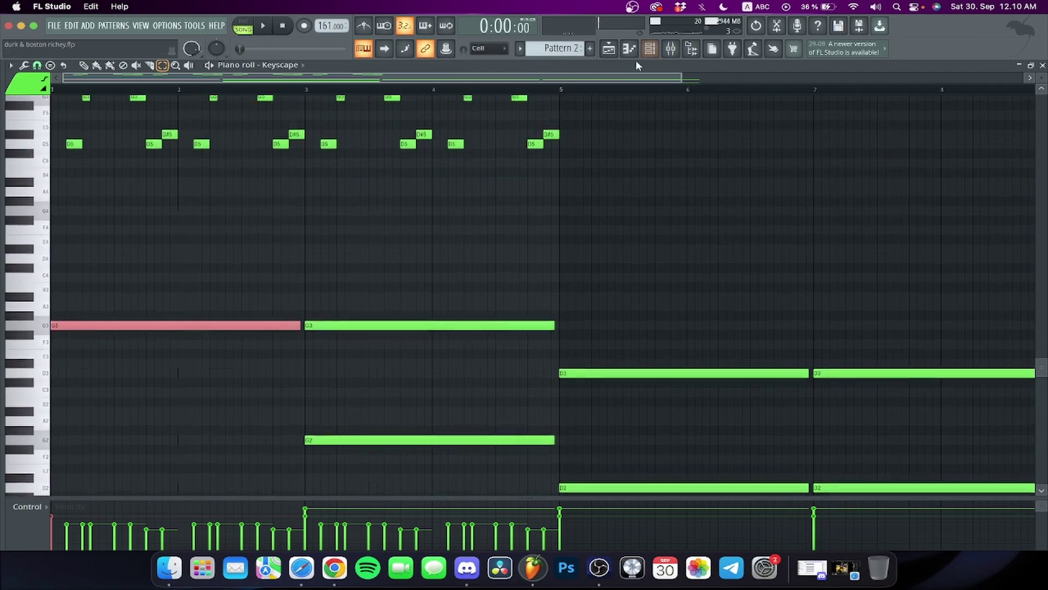
click(649, 49)
click(255, 273)
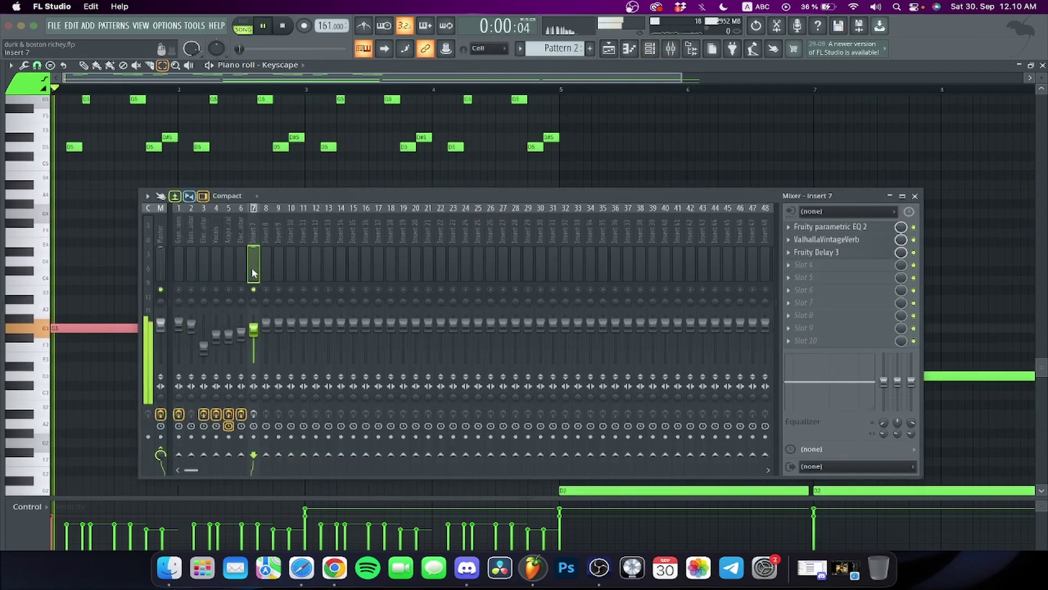
click(916, 196)
scroll(403, 277, up, 5)
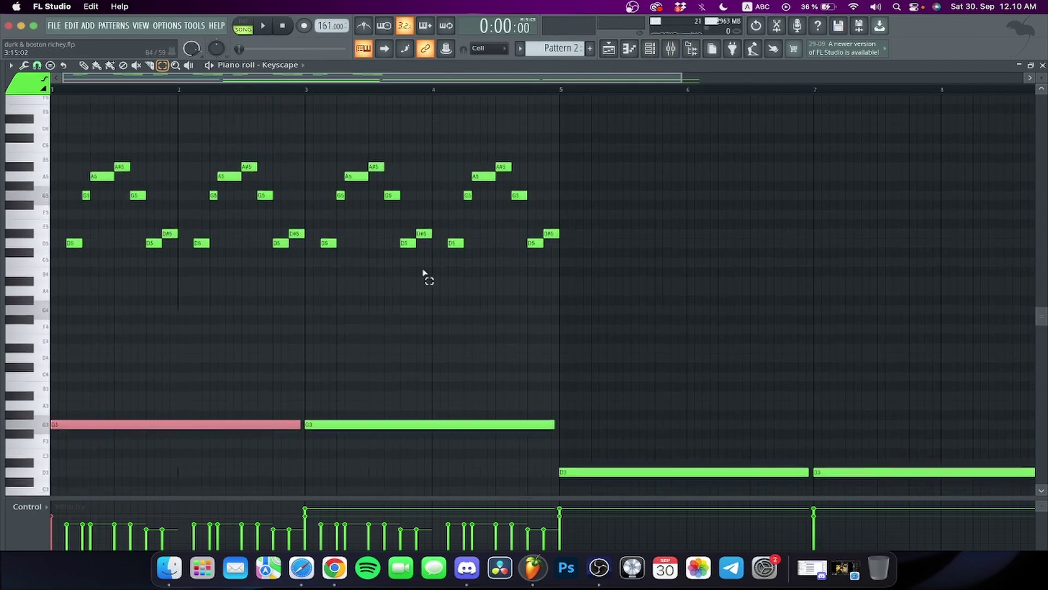
Step: Transpose the melody in bars 1–4 up one octave, lengthen its notes and audition it
key(ctrl+Up)
key(space)
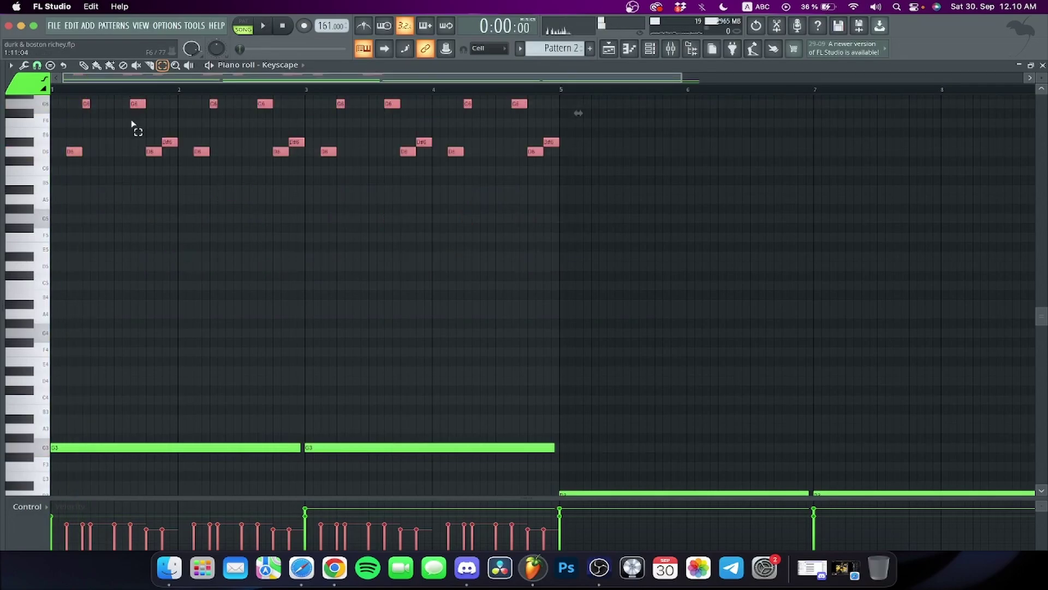
scroll(131, 123, up, 4)
click(84, 66)
key(space)
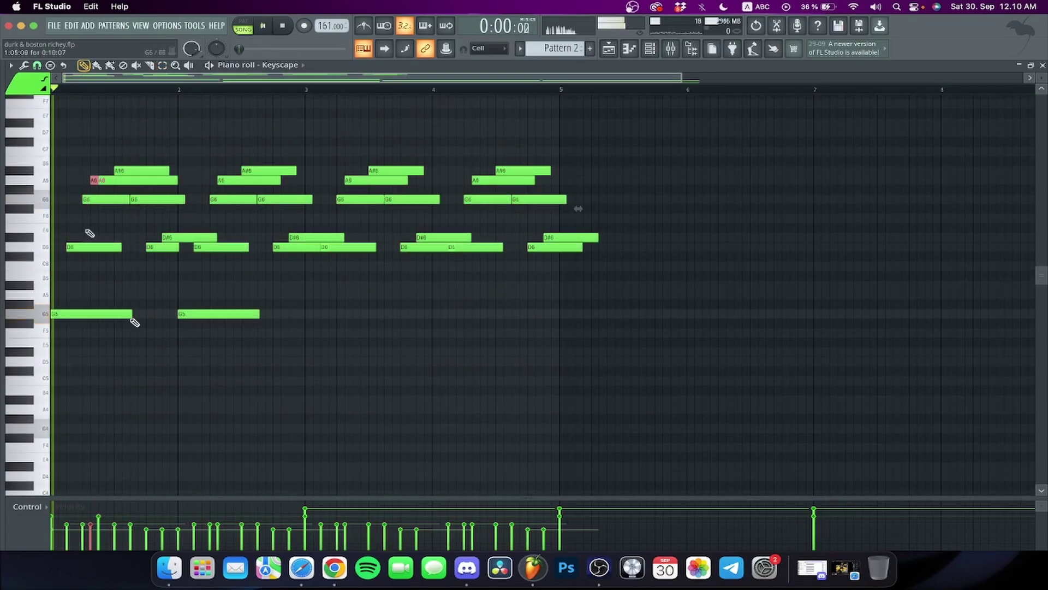
Step: Lengthen the G5 notes starting at bars 1 and 2 to about one bar each
mouse_move(132, 319)
mouse_down()
mouse_move(143, 316)
mouse_move(150, 336)
mouse_move(175, 317)
mouse_up()
click(148, 316)
key(space)
key(space)
right_click(152, 332)
drag(260, 316, 300, 316)
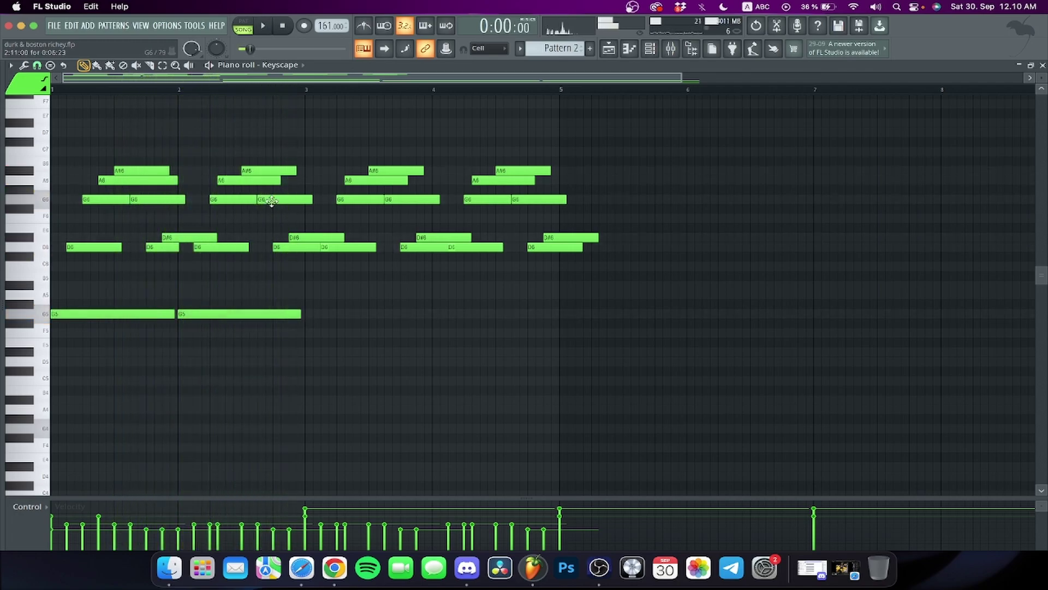
Step: Shift the A6 note in bar 2 slightly later and add G5 notes about one bar long at bars 3 and 4
drag(235, 181, 243, 181)
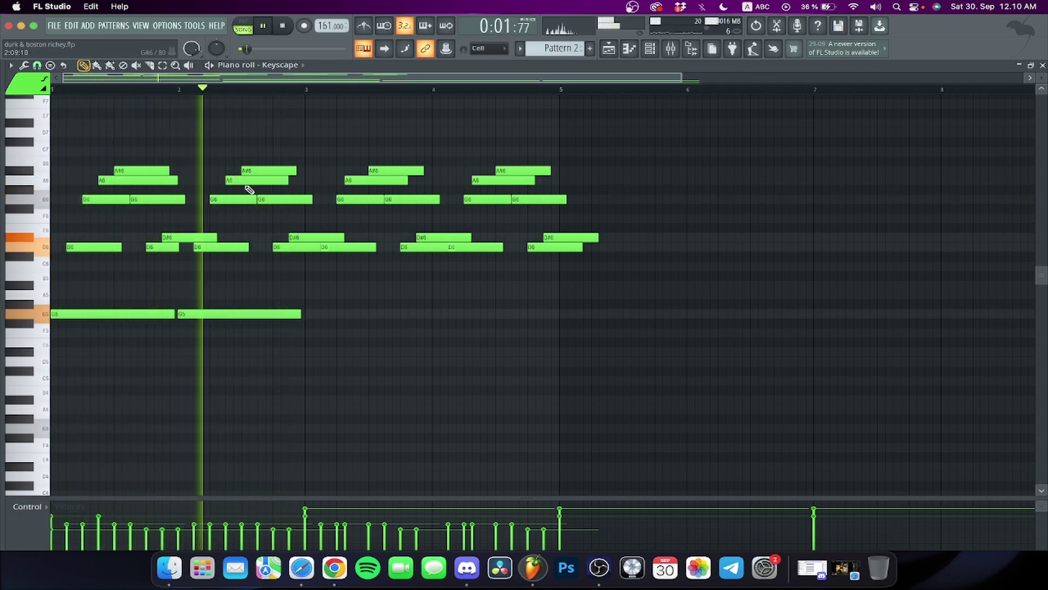
key(space)
drag(420, 313, 436, 314)
drag(366, 315, 430, 318)
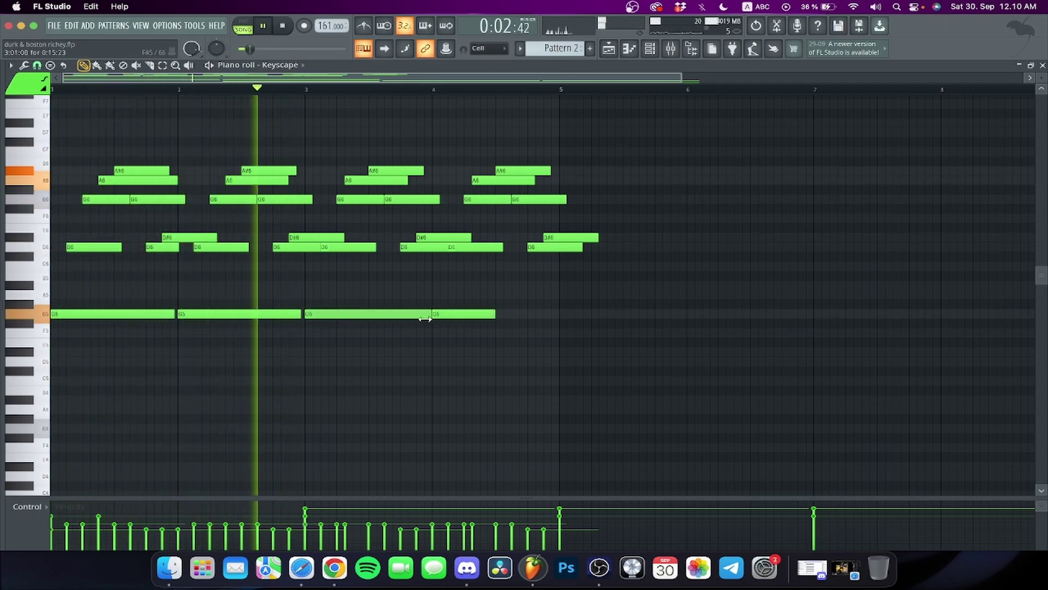
drag(498, 315, 549, 314)
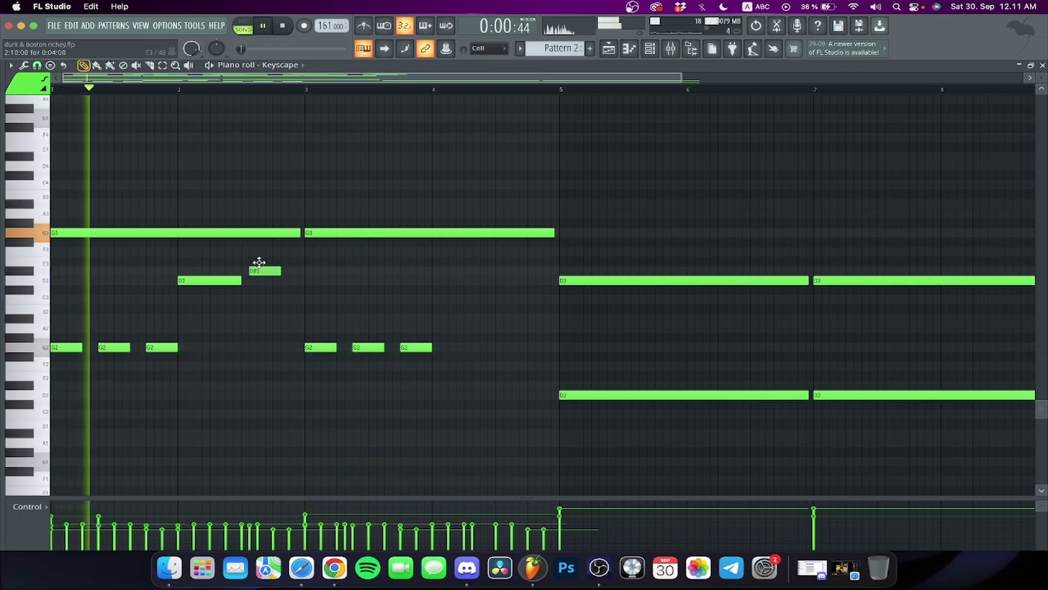
Step: Try D#3 and D3 notes back to back at the end of bar 2, raised one octave to D#4 and D4
drag(258, 266, 253, 268)
click(280, 281)
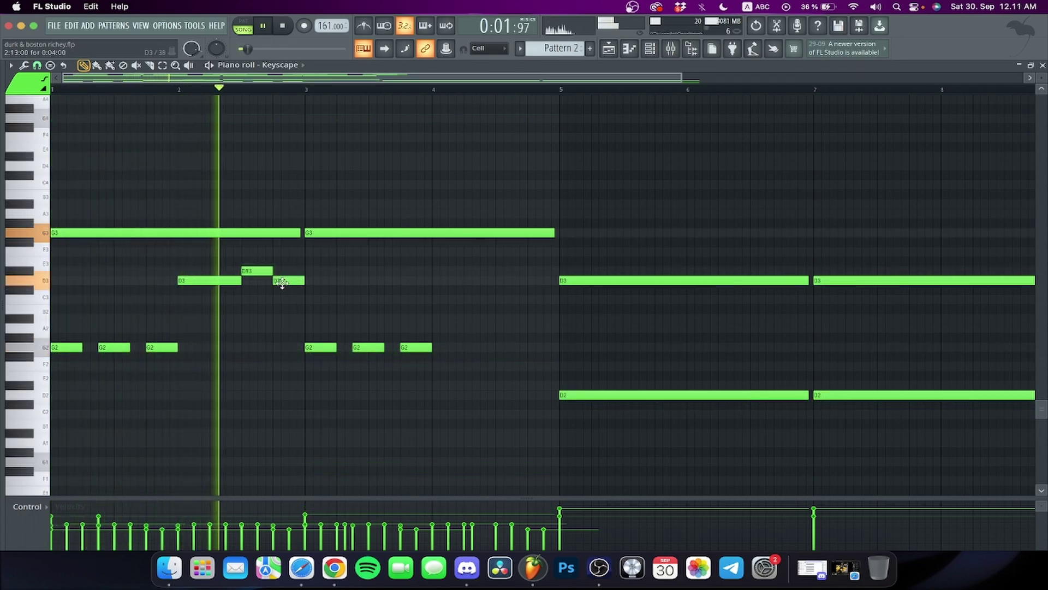
click(167, 69)
key(space)
drag(304, 313, 243, 248)
key(Delete)
key(ctrl+Up)
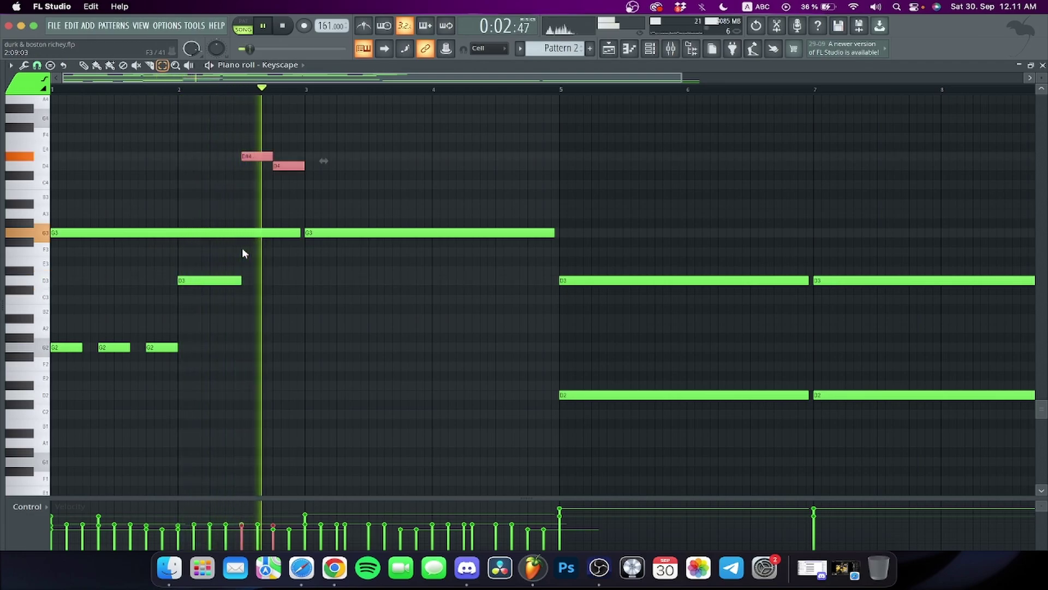
Step: Delete the D#4 and D4 notes and copy the G2 and D3 bass notes from bars 1–2 to bars 3–4
key(space)
key(Delete)
drag(47, 286, 46, 276)
key(space)
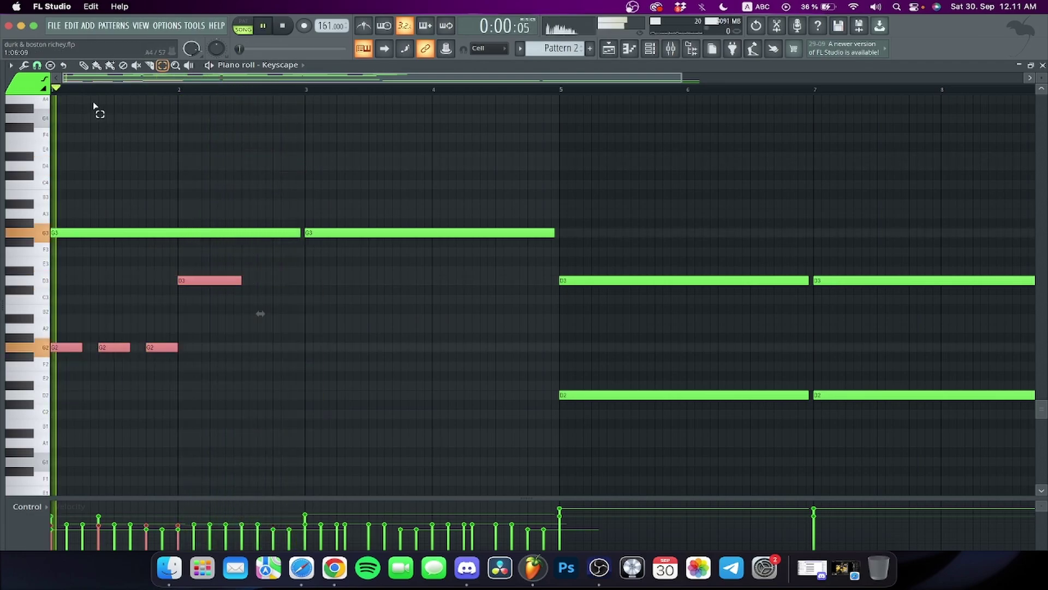
mouse_move(65, 354)
shift+mouse_down()
mouse_move(351, 353)
mouse_move(319, 354)
shift+mouse_up()
Step: Lengthen the D3 note in bar 2 and add a C3 note after it that ends at bar 3
drag(240, 282, 278, 283)
click(278, 300)
key(space)
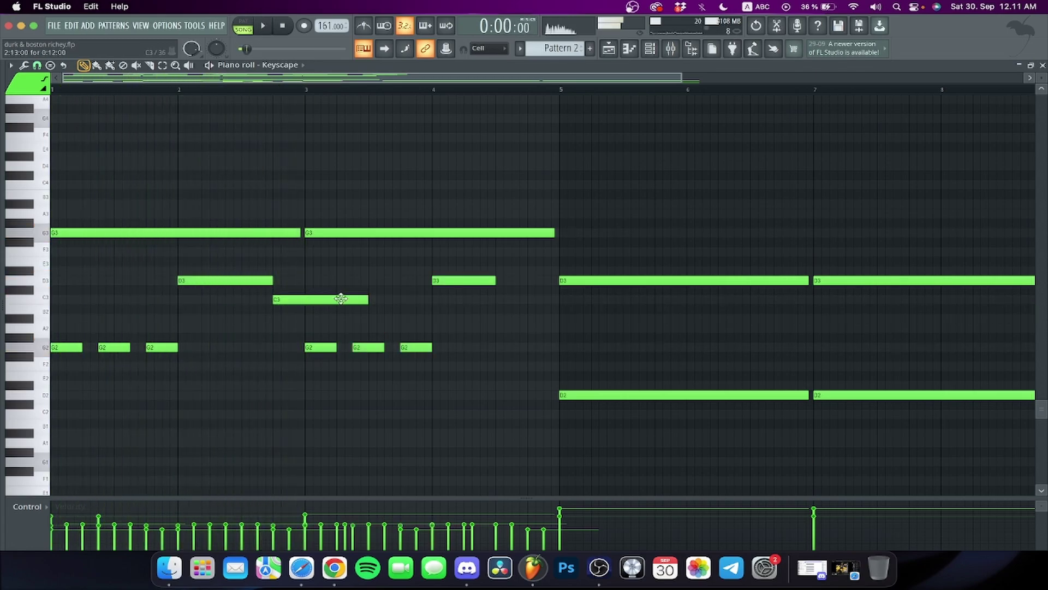
drag(364, 299, 304, 295)
key(space)
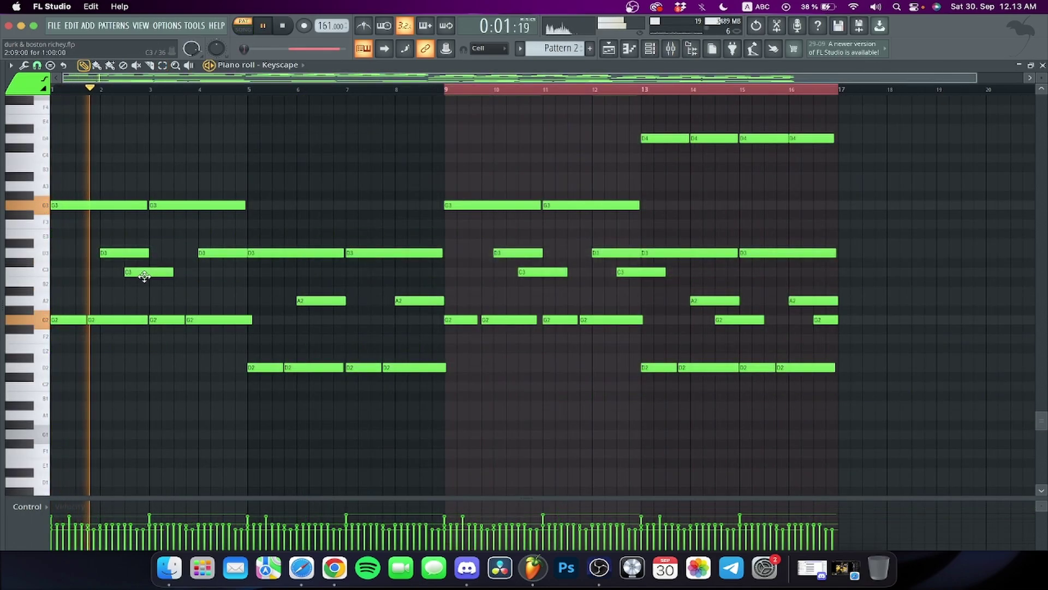
Step: Copy the C3 bass note from bar 2 to the middle of bar 4
drag(136, 275, 234, 272)
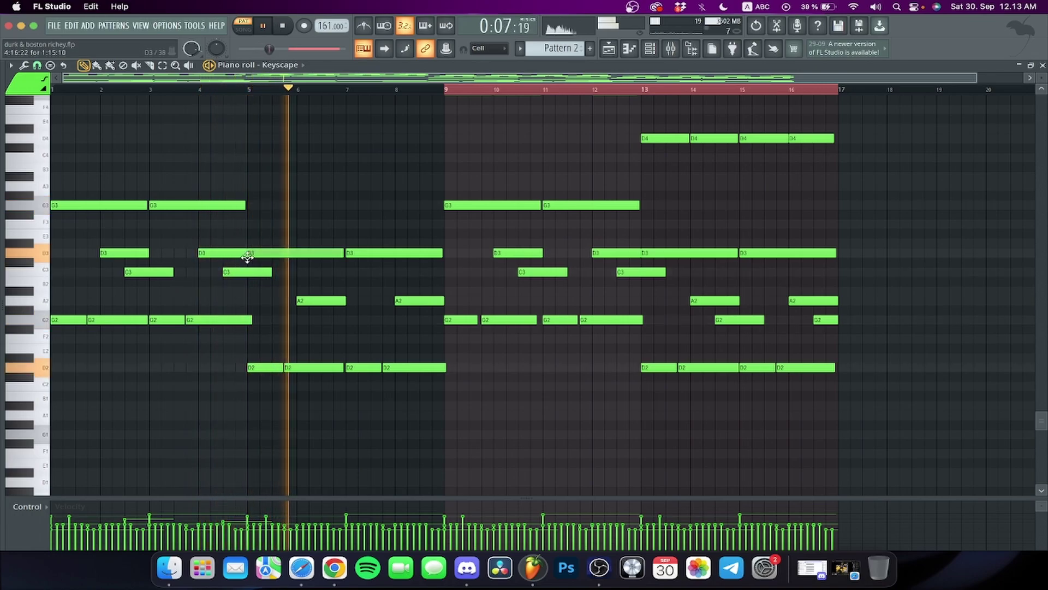
key(super+z)
scroll(280, 271, up, 5)
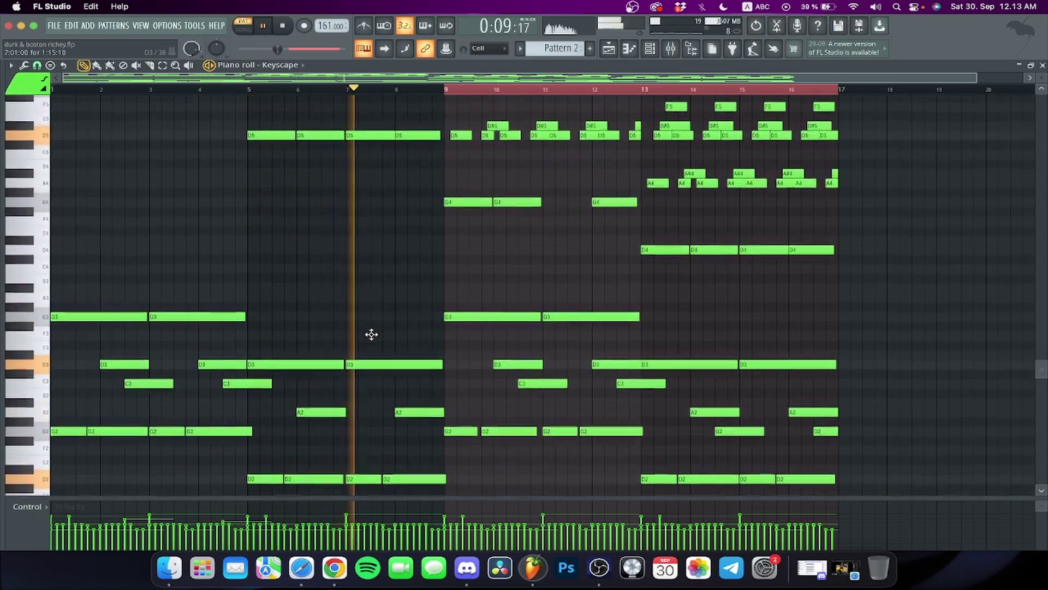
Step: Turn off solo on mixer Insert 7 and close the mixer
key(F9)
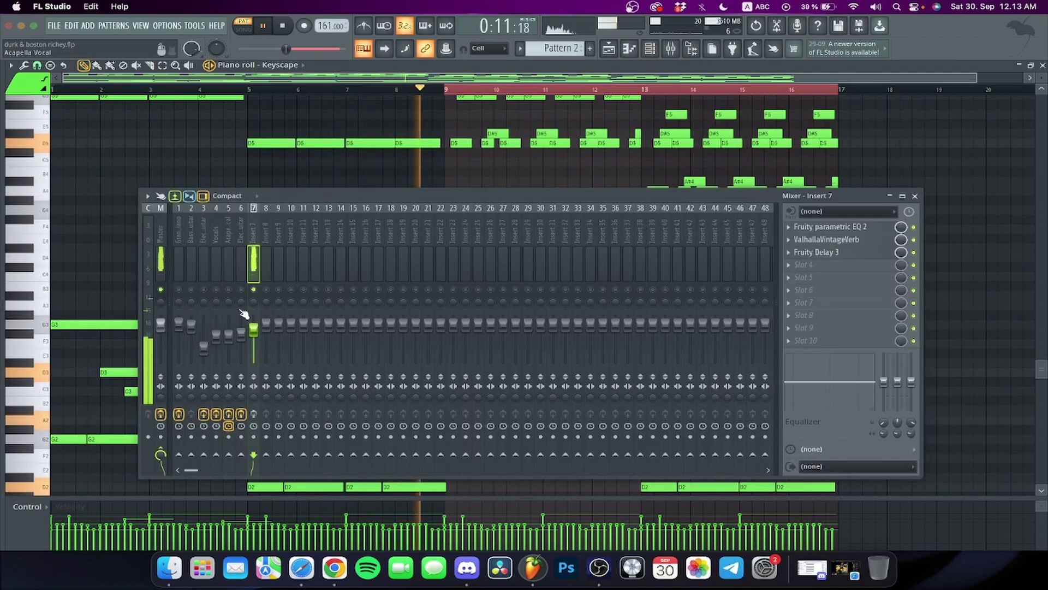
right_click(253, 289)
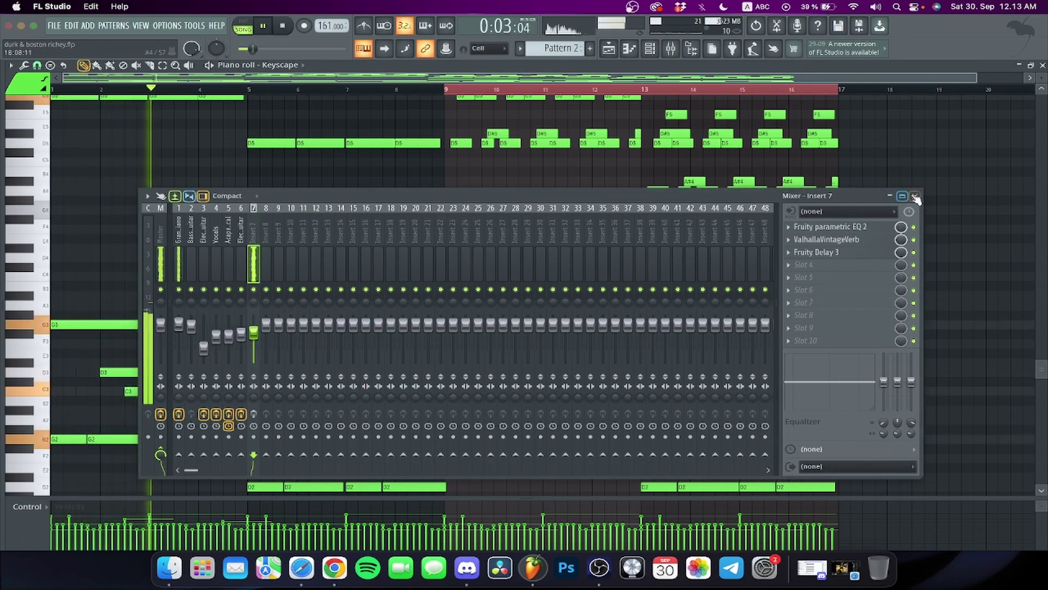
click(914, 196)
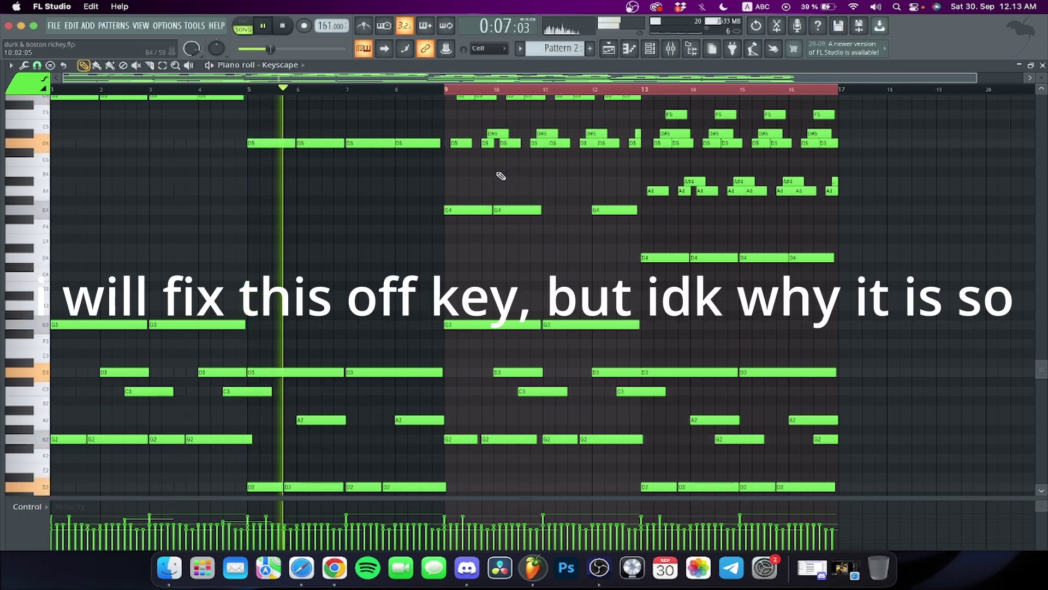
scroll(435, 215, up, 3)
scroll(435, 215, down, 2)
click(622, 48)
key(space)
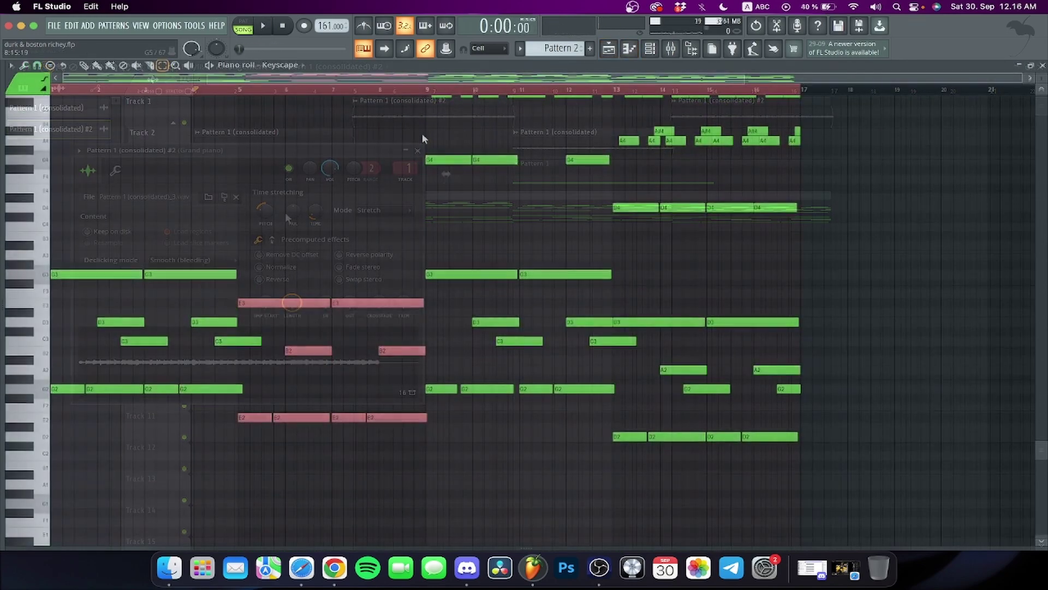
Step: Transpose the selected Keyscape notes in bars 5–8 up so the chord and bass notes sit on C3, G3 and C4
key(shift+Up)
key(shift+Up)
key(shift+Up)
key(shift+Up)
key(shift+Up)
key(shift+Up)
Step: Trim the C3 note in bar 4 so it ends at the start of bar 5
click(227, 342)
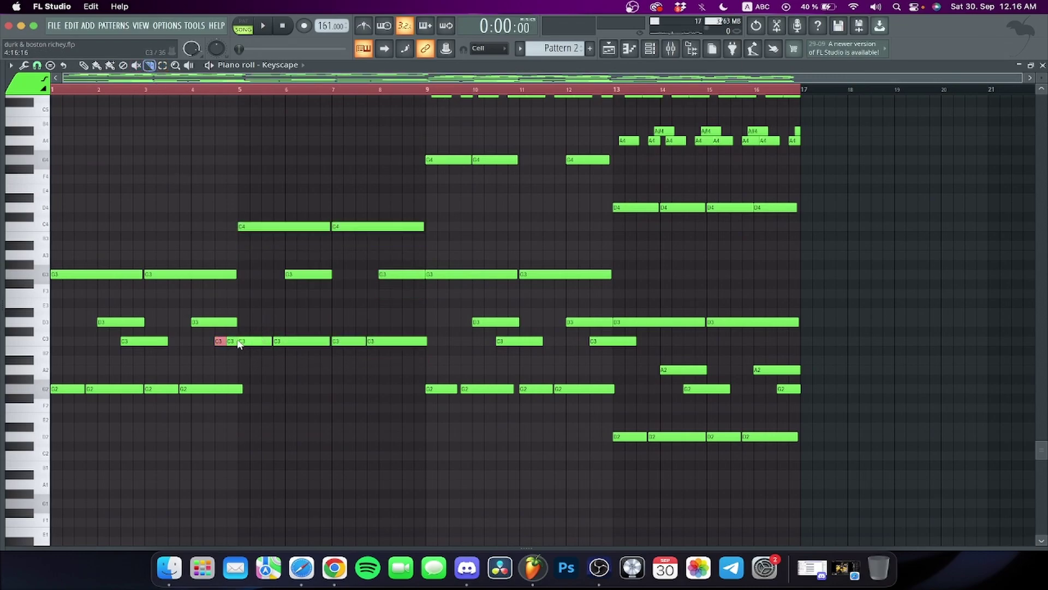
drag(226, 341, 235, 341)
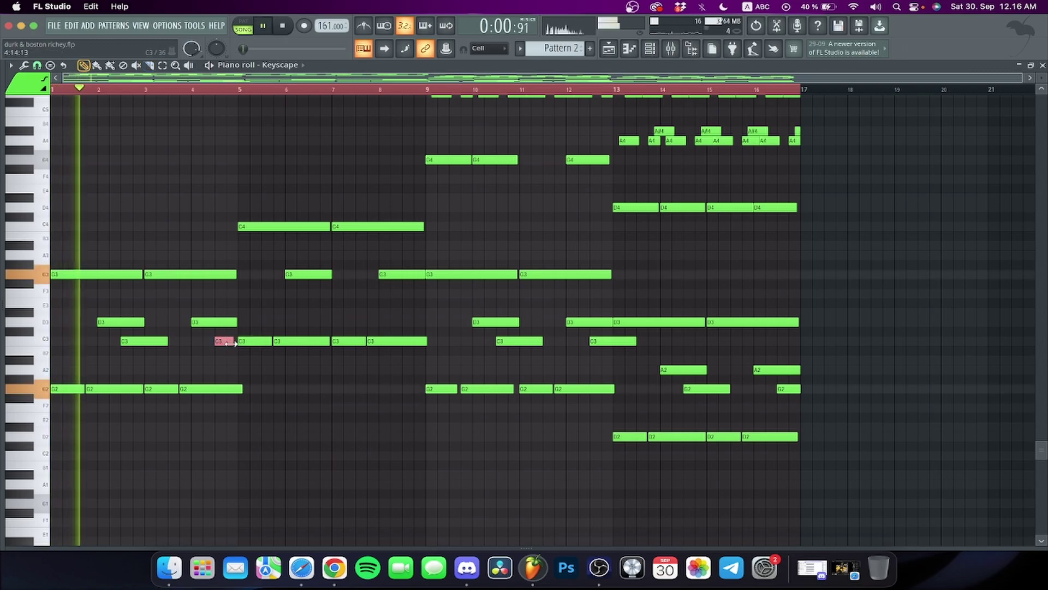
Step: Draw four G4 notes across bars 1–4 of the Keyscape part, two for every two bars
click(211, 89)
scroll(282, 263, up, 3)
scroll(283, 262, down, 4)
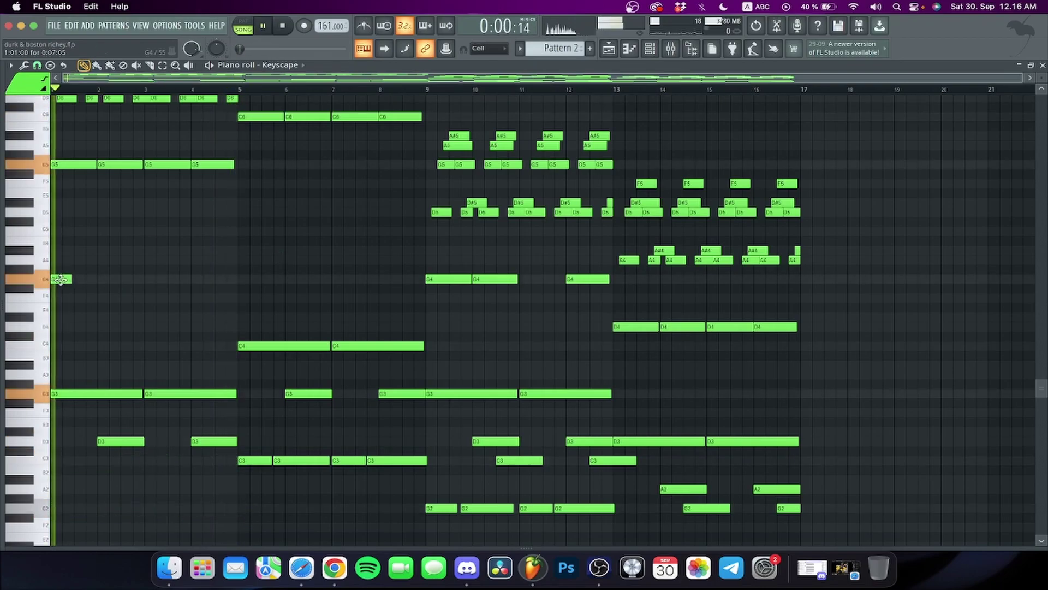
drag(71, 279, 232, 279)
click(145, 282)
click(182, 280)
Step: Raise the repeated C#7 melody notes in bars 5–8 by one semitone to D7 and play the result back
scroll(256, 289, up, 3)
scroll(257, 273, up, 3)
key(space)
key(e)
drag(425, 258, 289, 246)
drag(254, 203, 432, 206)
key(Up)
key(space)
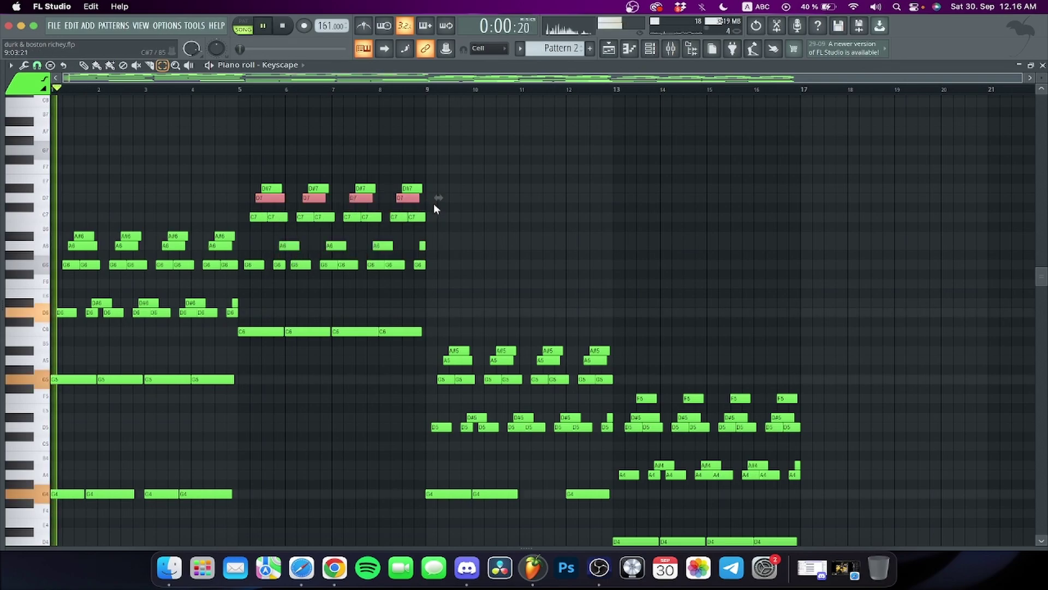
drag(428, 346, 255, 141)
click(254, 141)
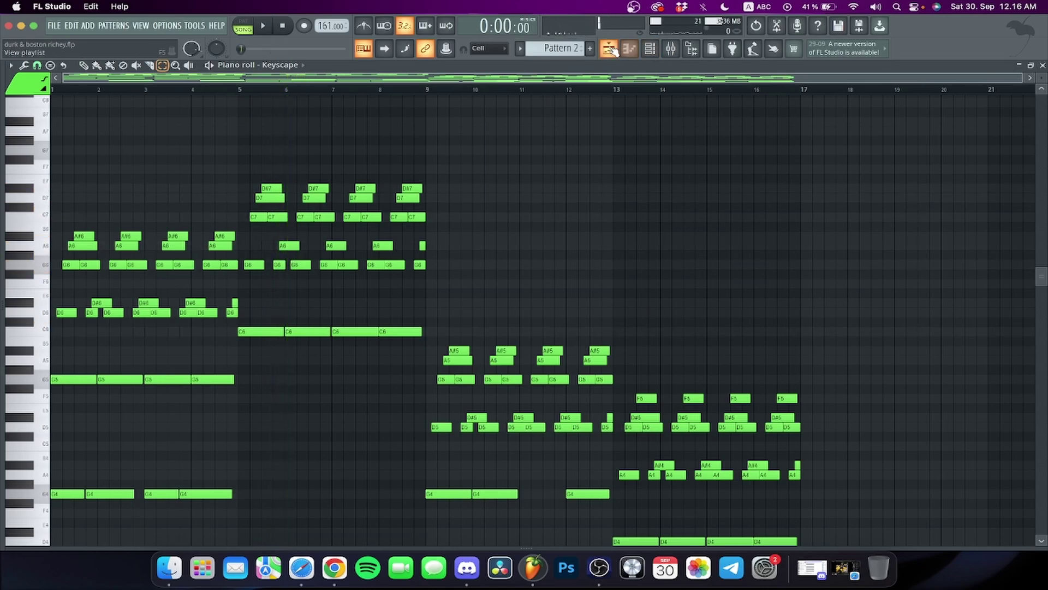
Step: Make the Pattern 1 (consolidated) audio clip at bar 5 on Track 3 unique in the playlist
click(613, 50)
click(300, 165)
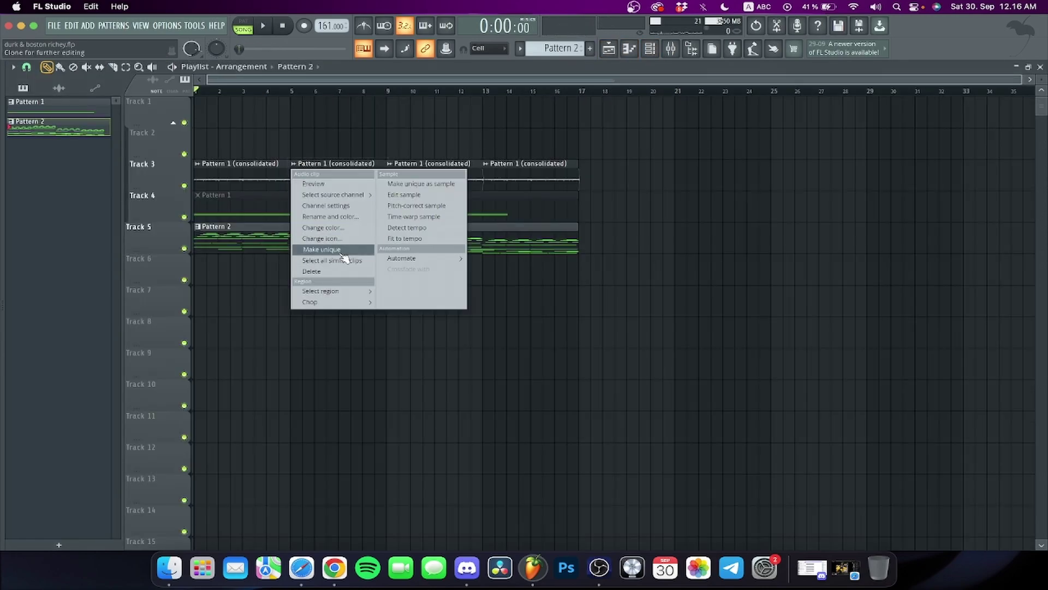
click(322, 249)
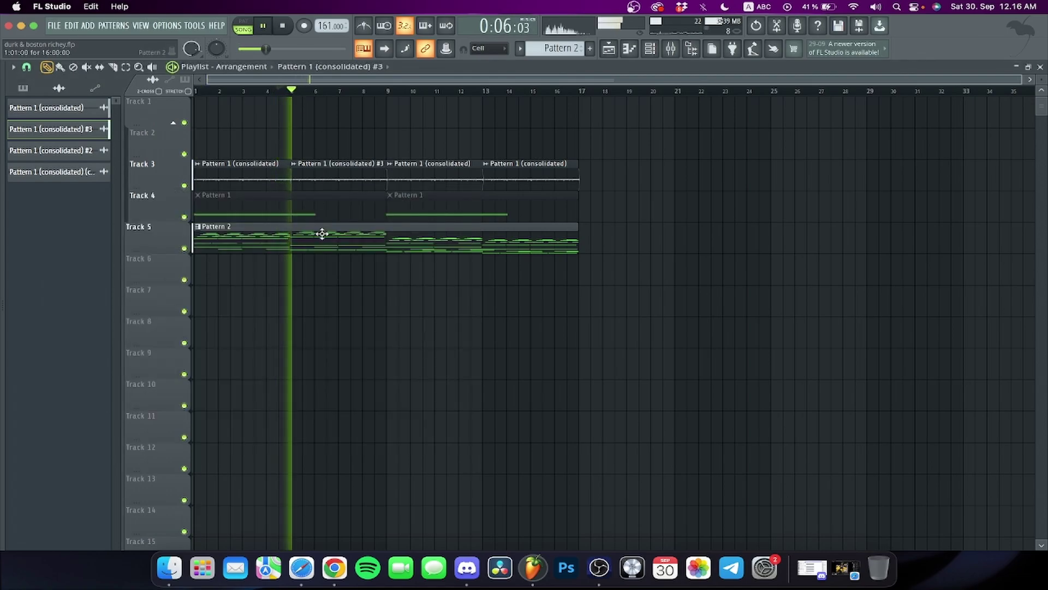
Step: Open Pattern 2 in the Keyscape piano roll and select the time range covering bars 9–16
double_click(322, 233)
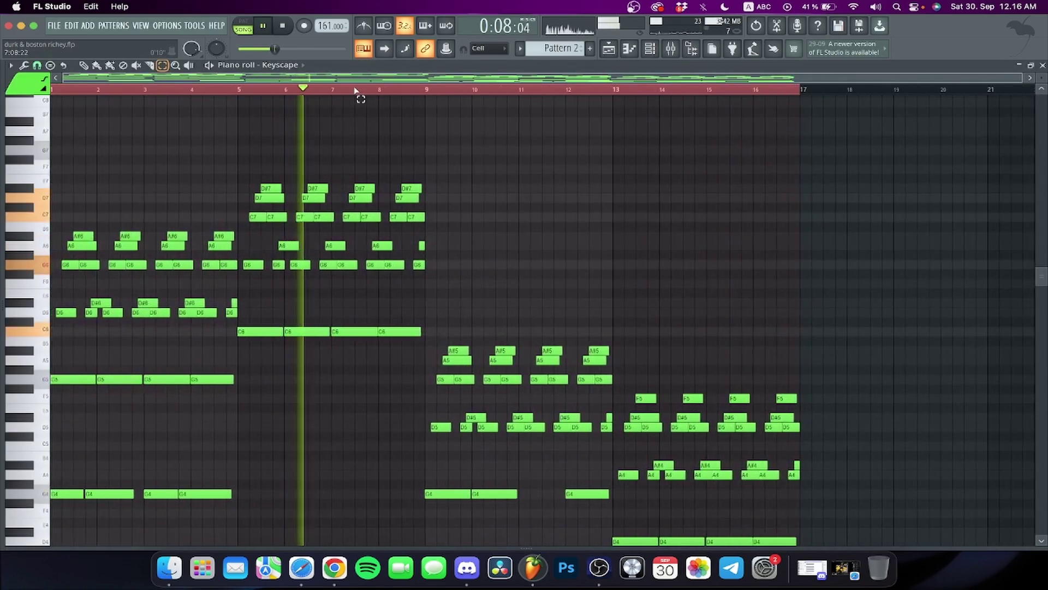
scroll(416, 150, down, 4)
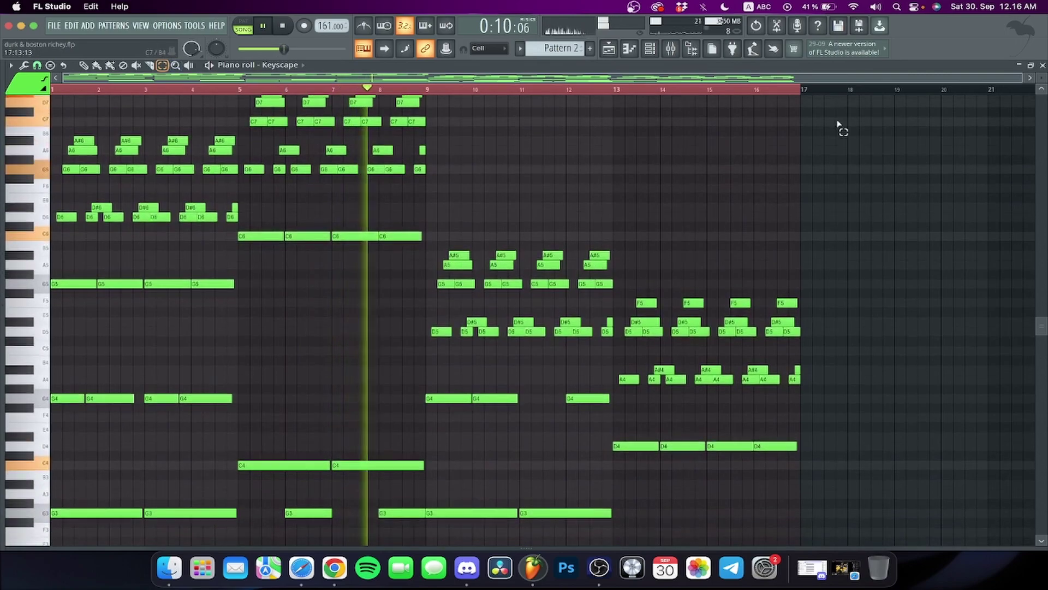
drag(802, 92, 437, 110)
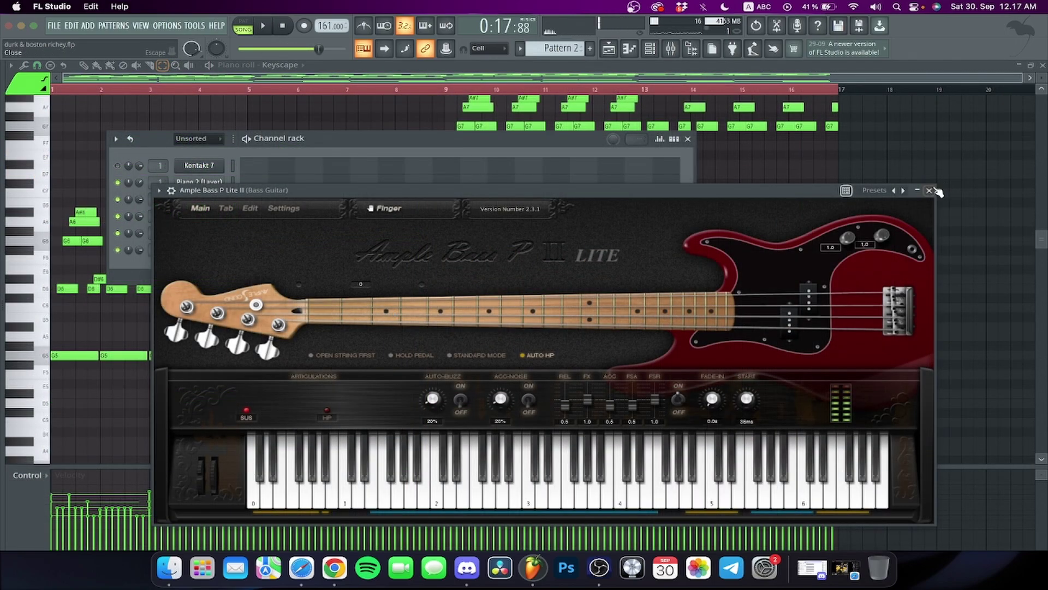
Step: Close the Ample Bass P Lite II instrument window and open that channel's piano roll with playback at the start
click(930, 190)
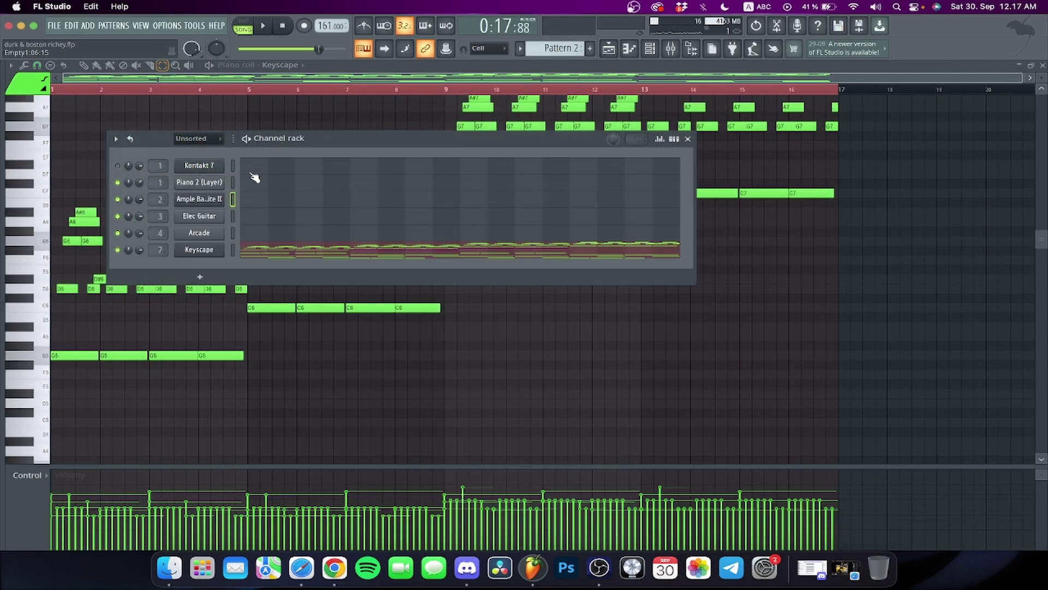
key(space)
click(252, 200)
key(space)
click(94, 91)
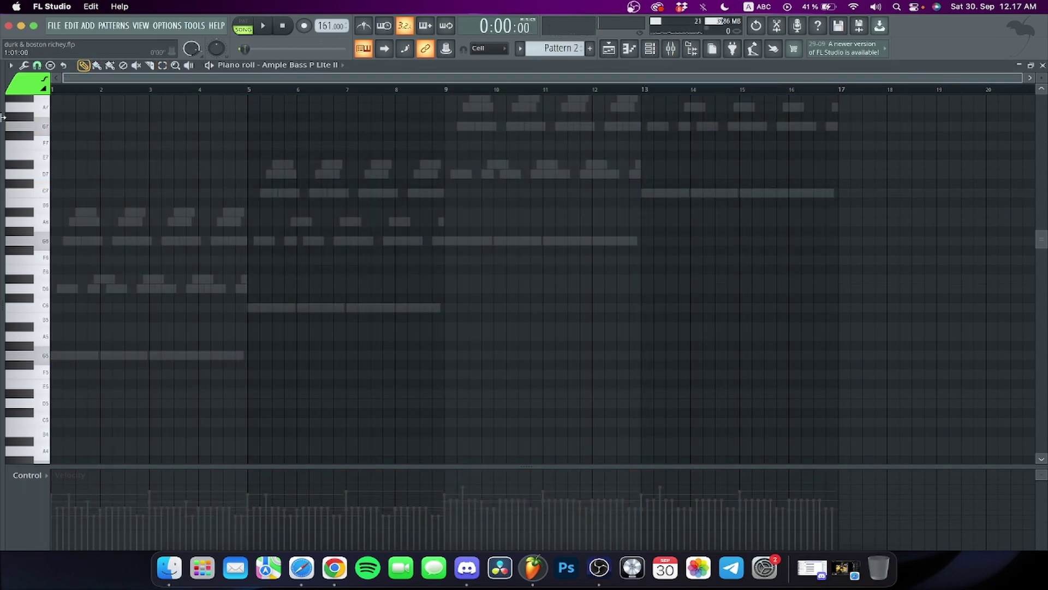
Step: Start the Ample Bass line with short G3 notes in bars 1–2, following the rhythm of the ghost notes
scroll(132, 280, down, 10)
click(53, 250)
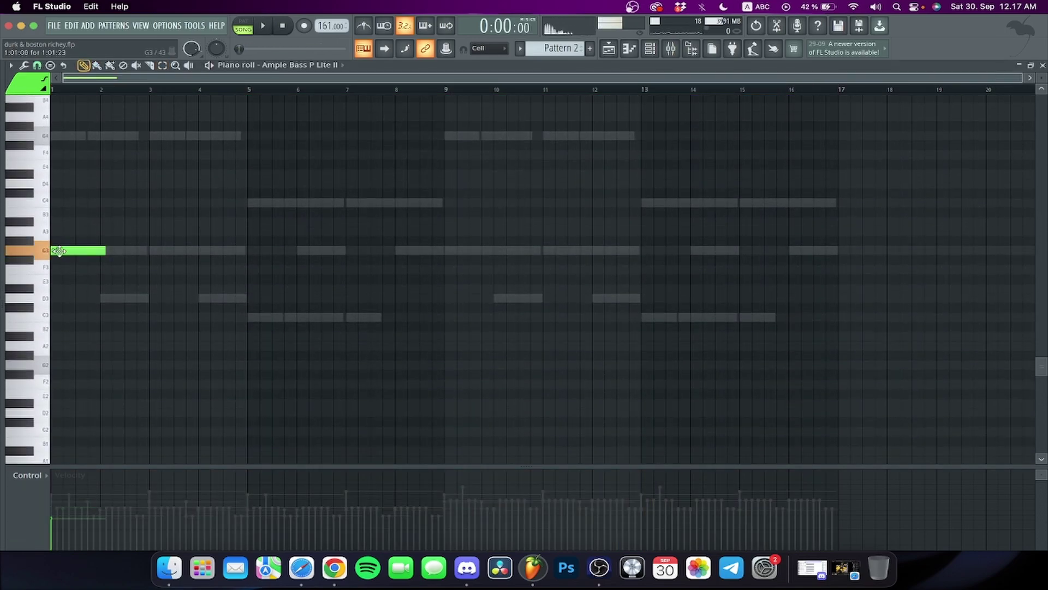
click(93, 252)
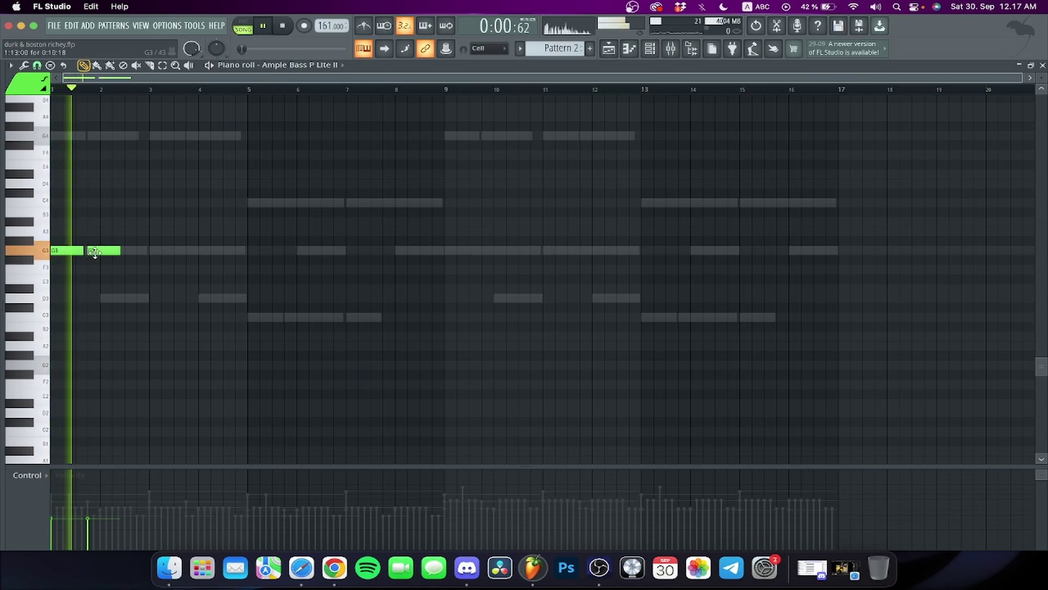
click(129, 255)
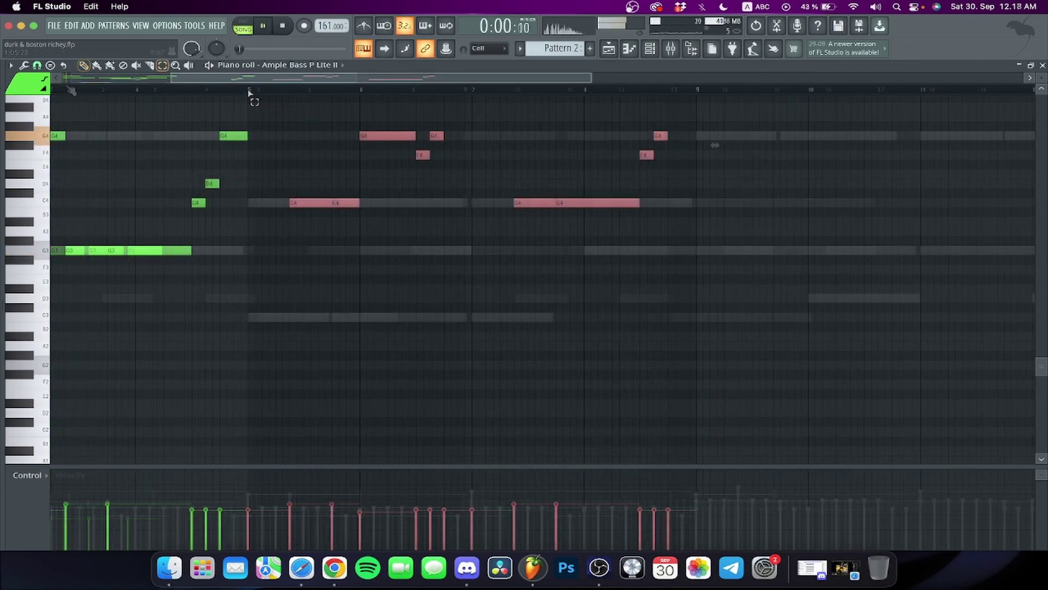
scroll(276, 167, up, 3)
scroll(276, 167, up, 1)
drag(235, 153, 738, 181)
key(super+a)
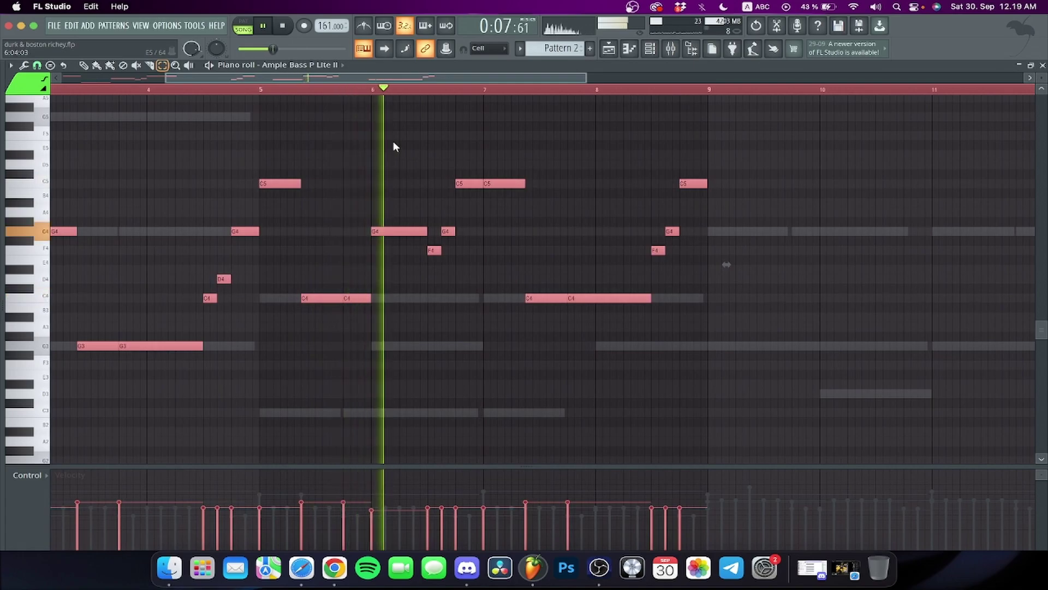
key(super+d)
scroll(438, 86, down, 4)
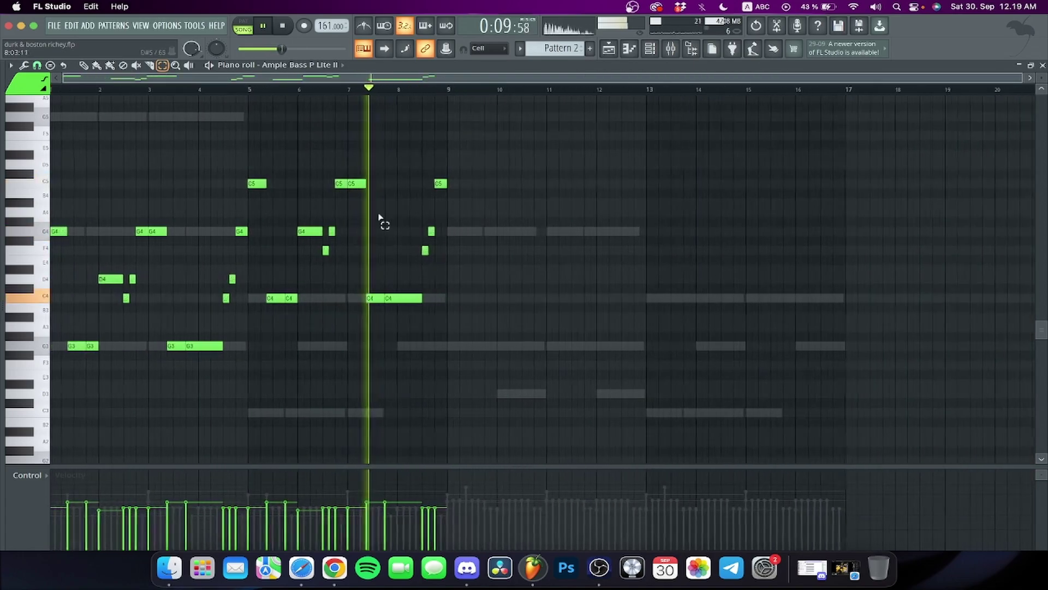
key(super+a)
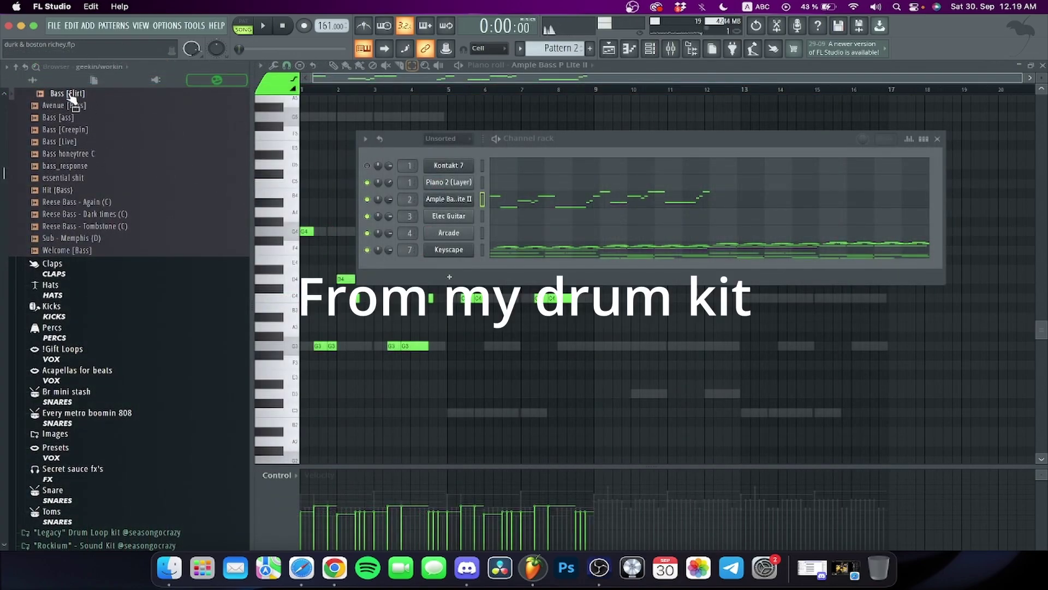
Step: Add the Bass [Flirt] sample as a channel and enter a rhythm of five short G5 notes across bars 1–2
drag(431, 266, 433, 267)
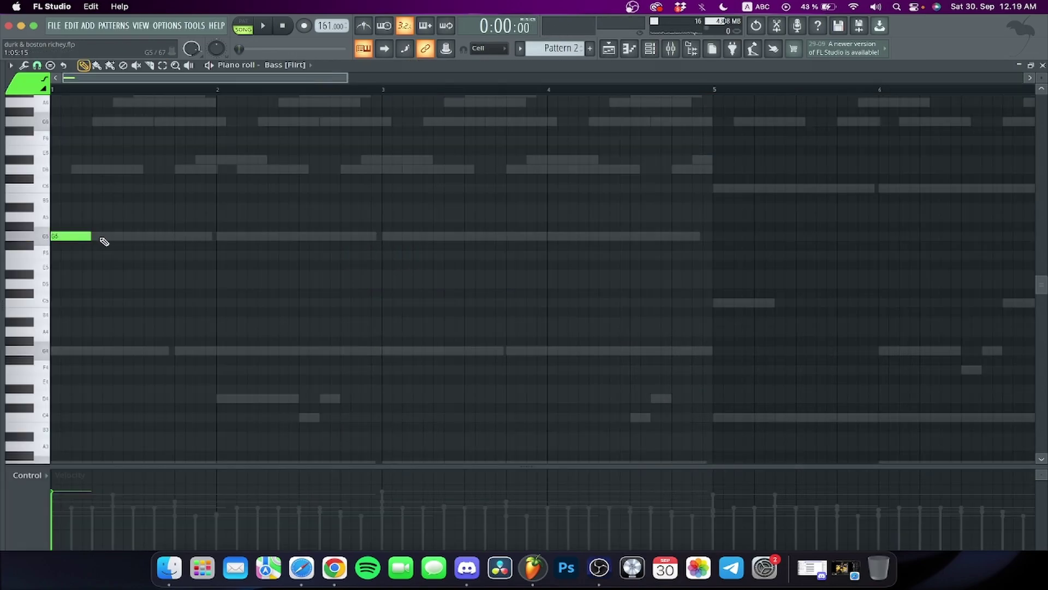
click(116, 236)
click(176, 236)
click(280, 236)
click(343, 236)
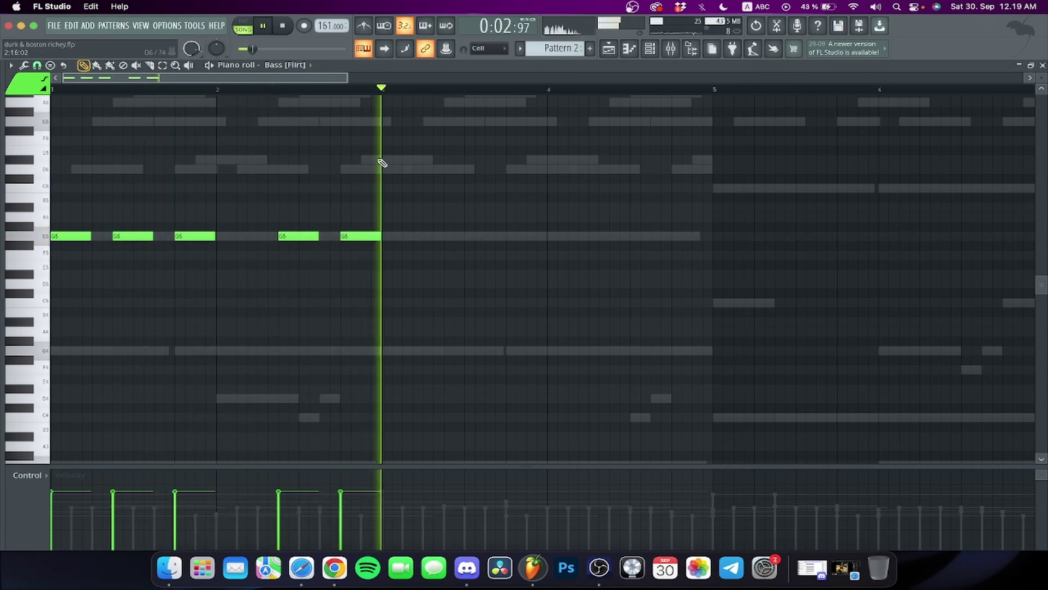
Step: Duplicate the G5 bass notes from bars 1–2 into bars 3–4 and clear the selection
key(space)
drag(386, 89, 52, 100)
key(ctrl+b)
key(ctrl+d)
scroll(517, 233, down, 3)
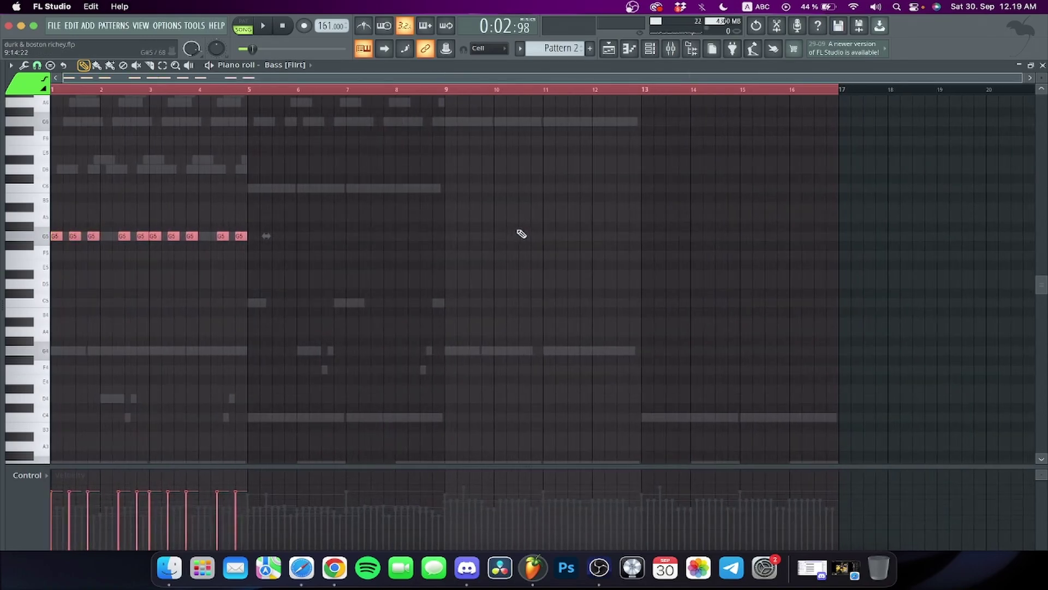
Step: Duplicate the four-bar G5 bass rhythm into bars 5–8, move the copy up to C6 and play it
click(290, 206)
right_click(290, 206)
key(ctrl+a)
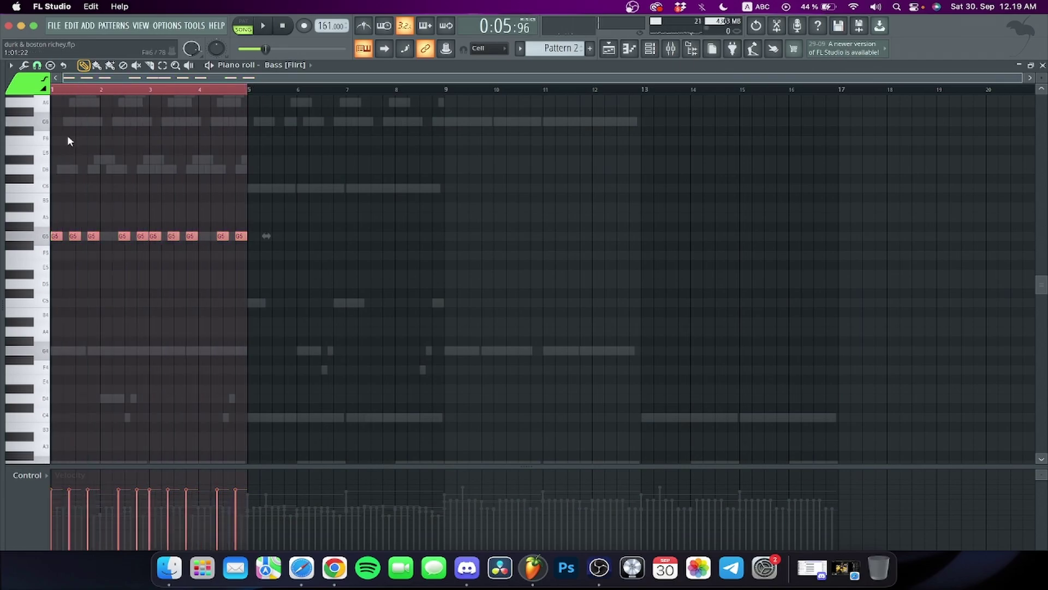
key(ctrl+b)
key(space)
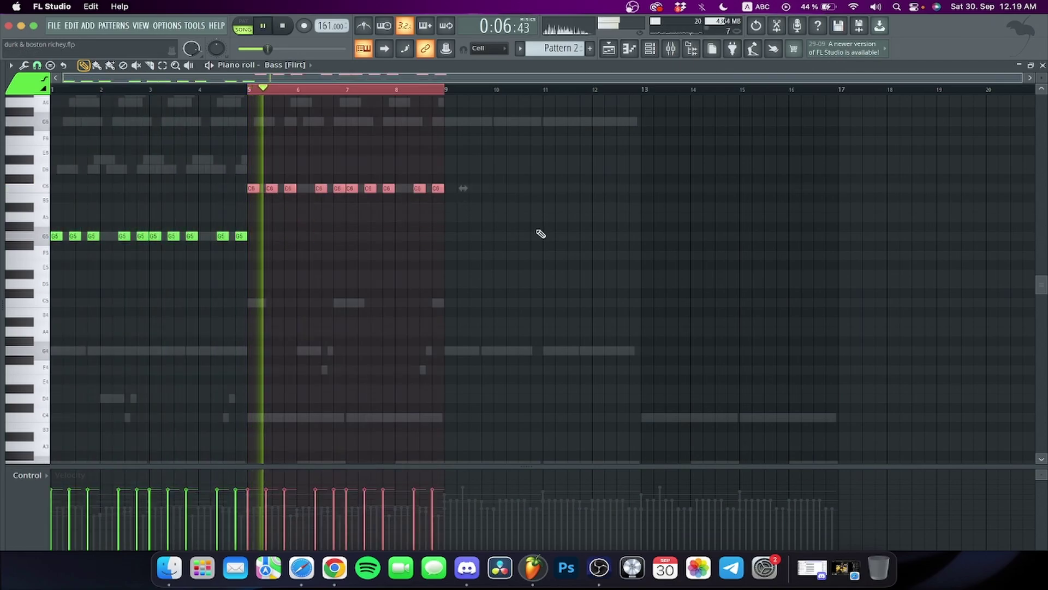
Step: Lower the Bass [Flirt] notes in bars 5–8 an octave to C5, clear the selection and stop playback
key(ctrl+a)
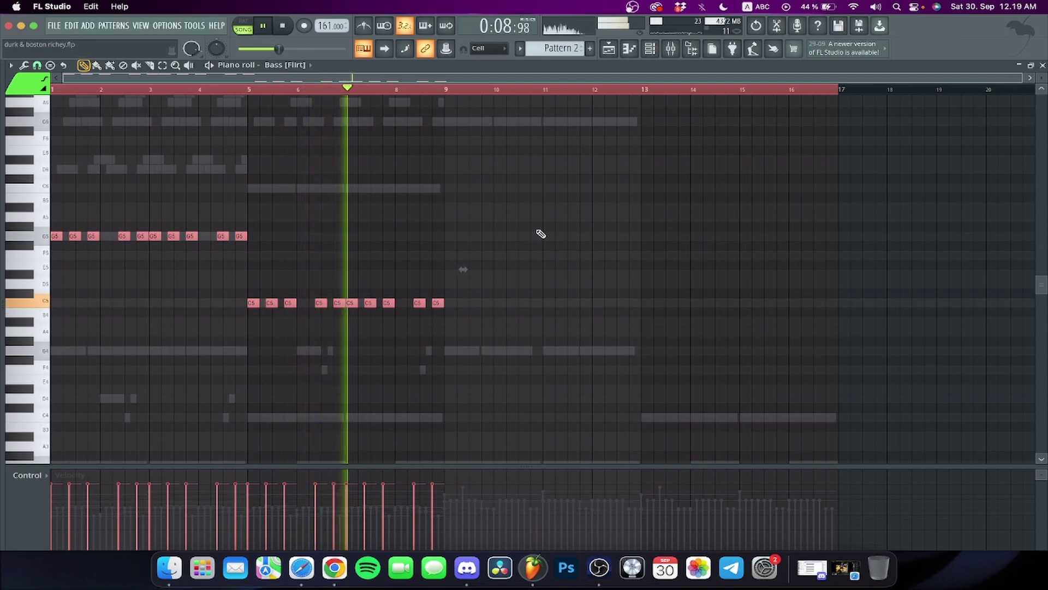
key(ctrl+d)
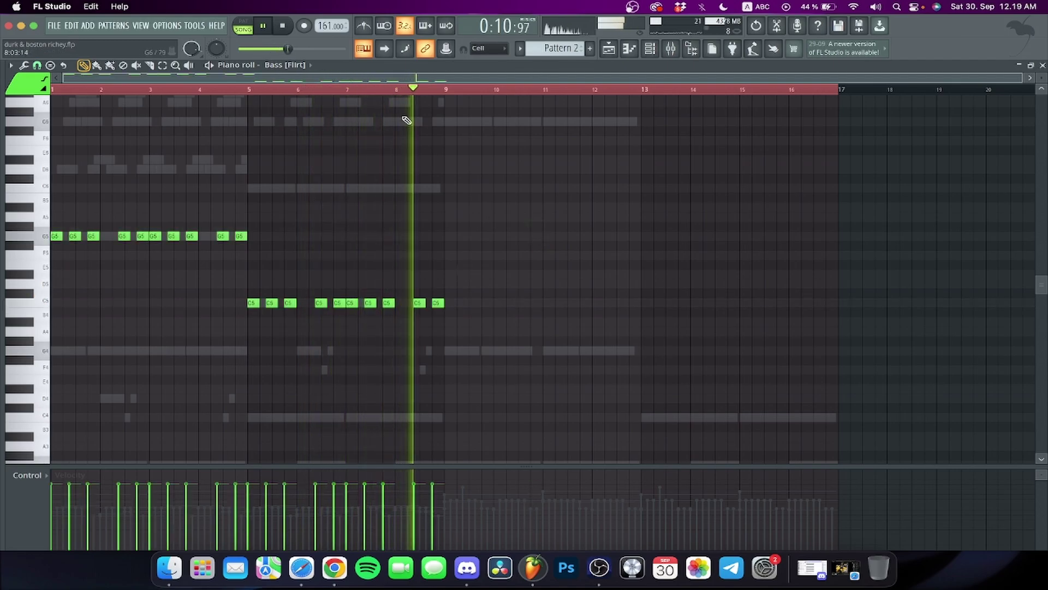
key(space)
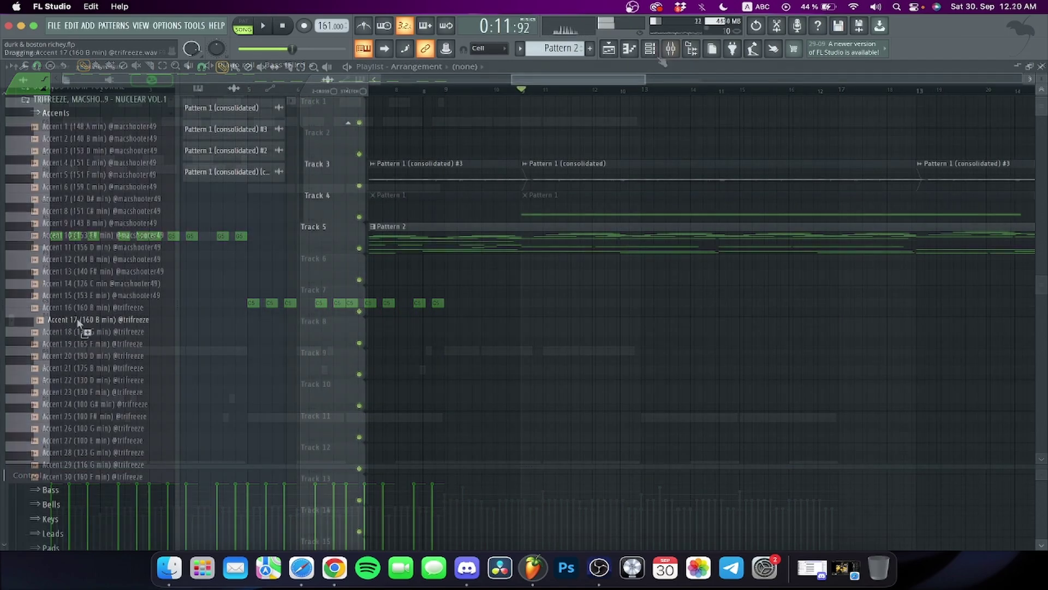
Step: Place the Accent 17 (160 B min) sample on Track 6 at bar 9 and close its settings and the mixer
drag(88, 321, 525, 272)
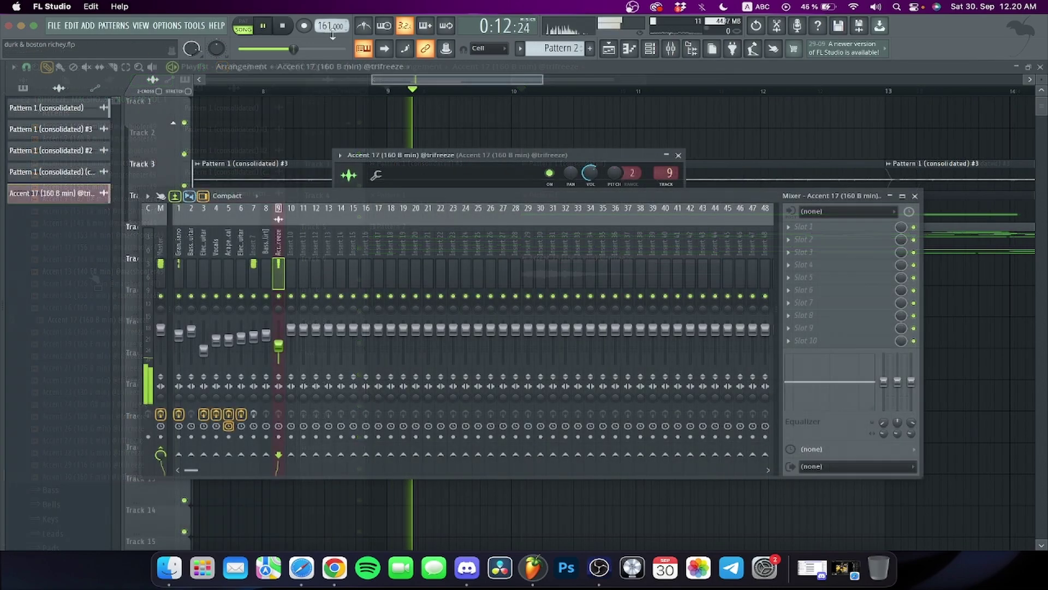
click(678, 156)
key(space)
key(F9)
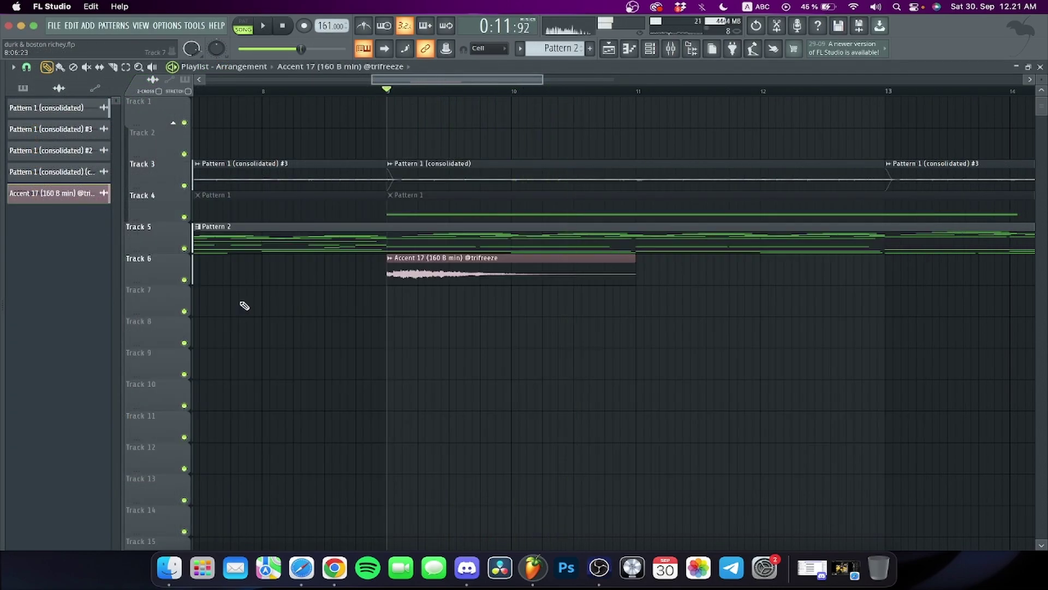
Step: Toggle solo on playlist Track 6 on and off, and check the mixer insert of the Accent 17 sample
right_click(185, 280)
right_click(185, 280)
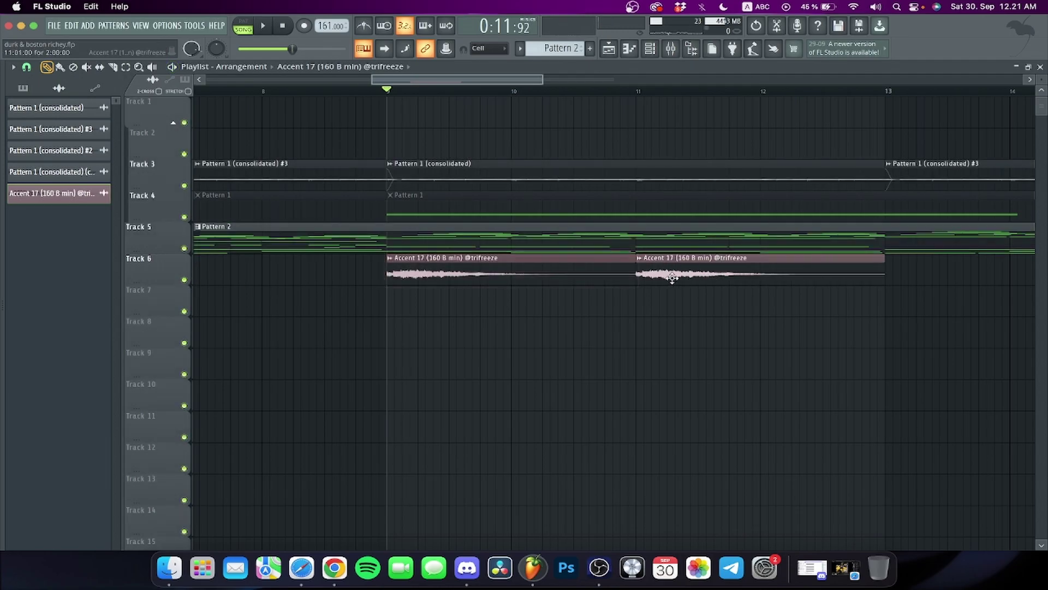
click(673, 49)
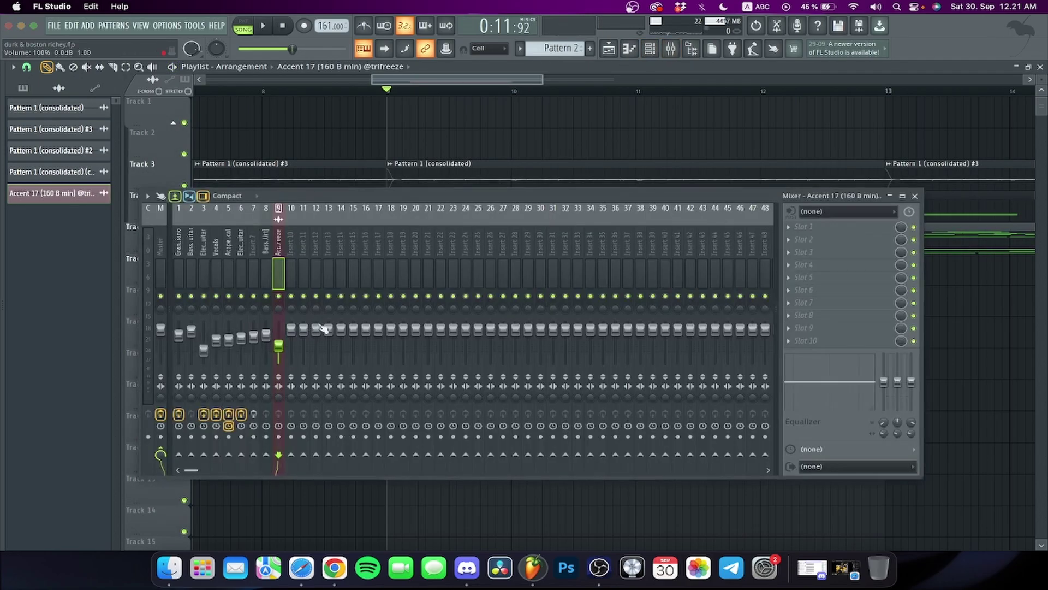
click(911, 195)
Step: Place a unique copy of the Accent 17 clip on Track 7 at bar 9 and reverse its sample
click(389, 290)
click(426, 377)
double_click(451, 297)
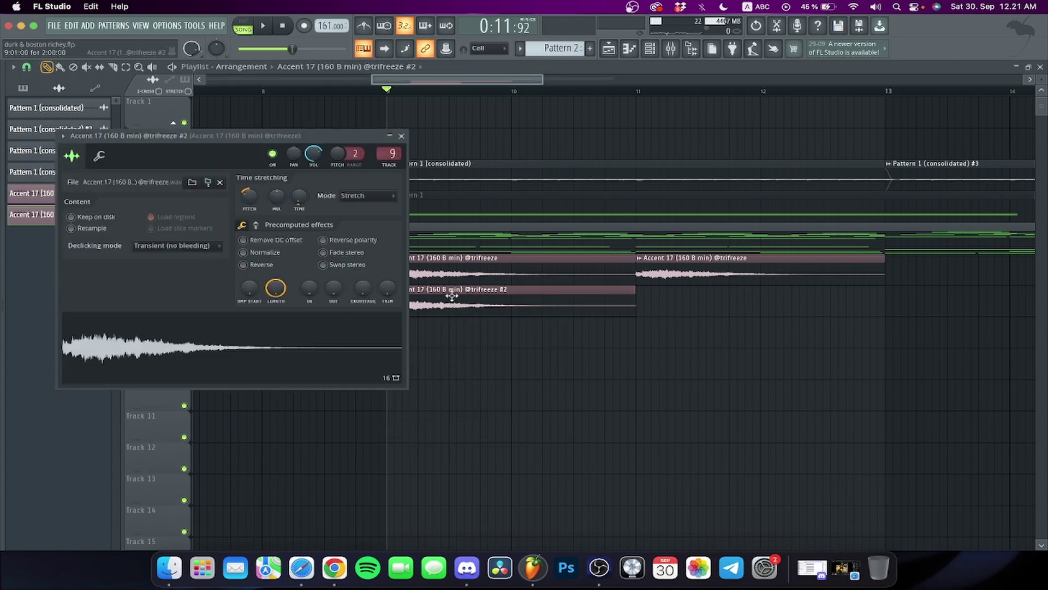
click(244, 265)
key(space)
click(402, 136)
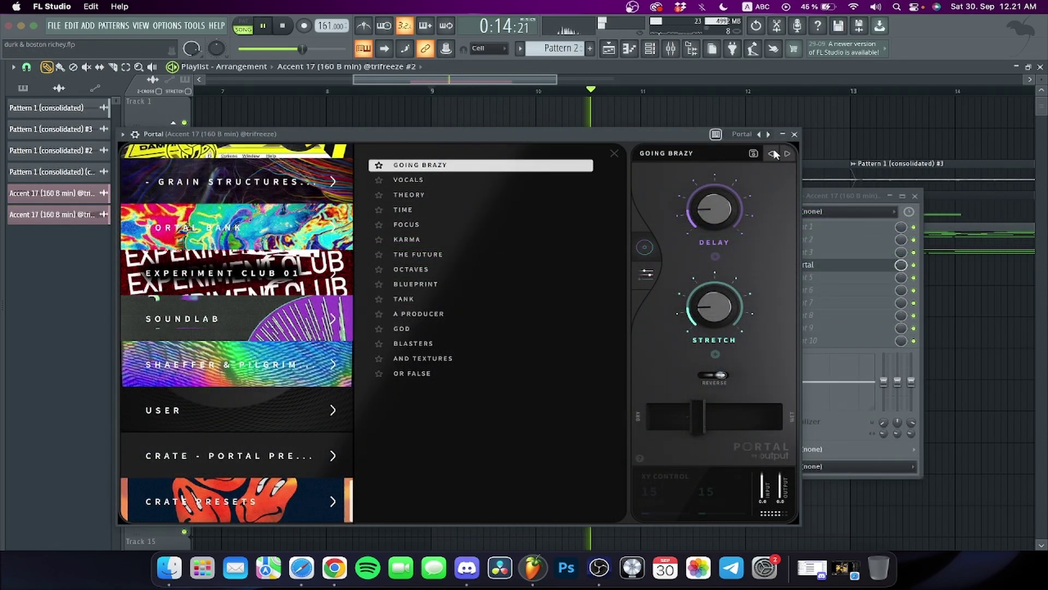
Step: Close the Portal effect window and the mixer to return to the playlist arrangement
click(794, 134)
click(916, 196)
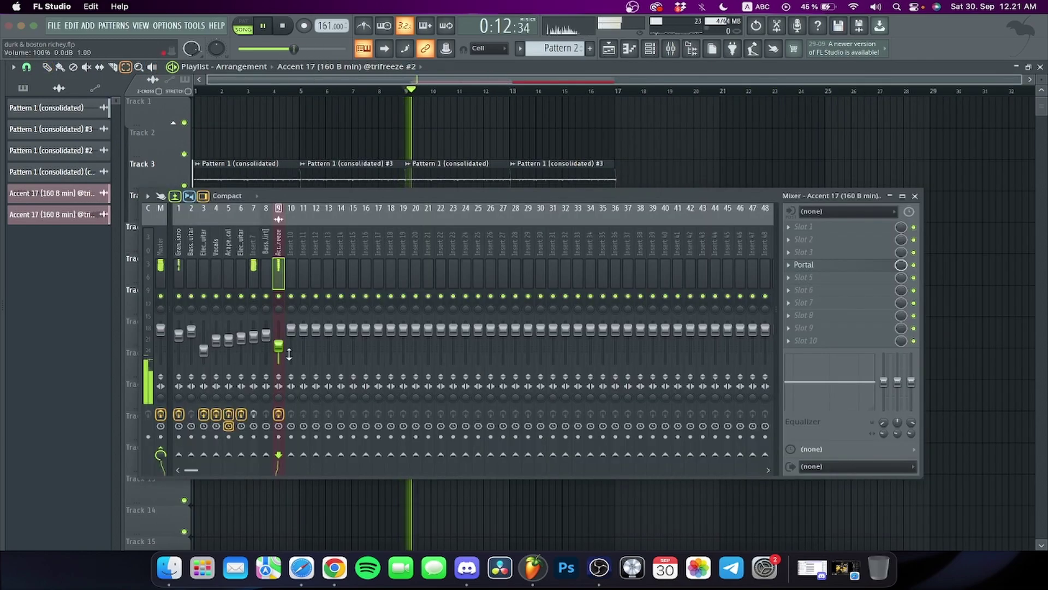
click(915, 196)
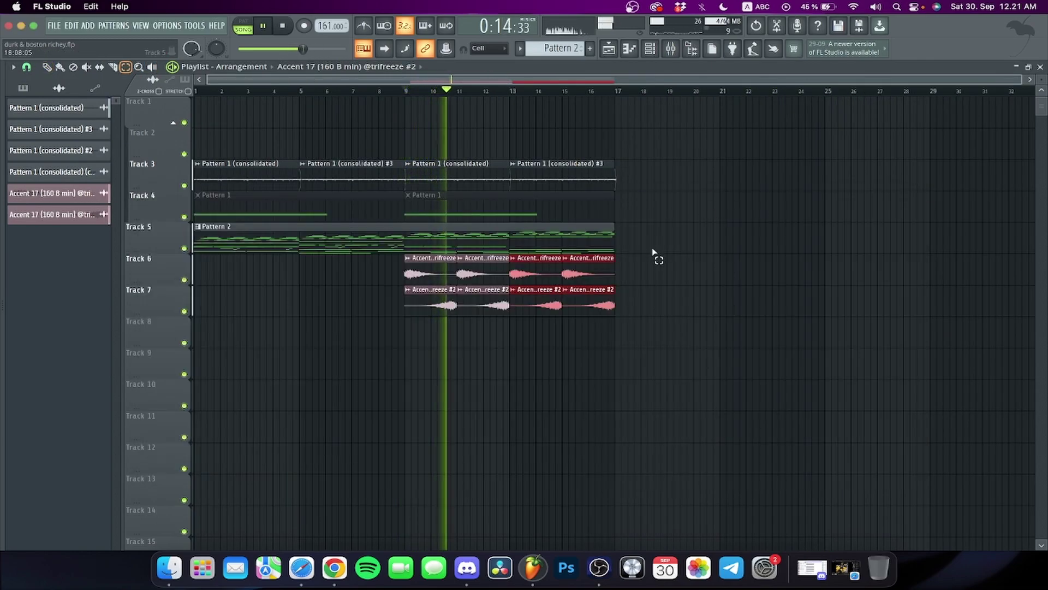
Step: Select all the Accent 17 clips on playlist Tracks 6 and 7
drag(650, 257, 390, 347)
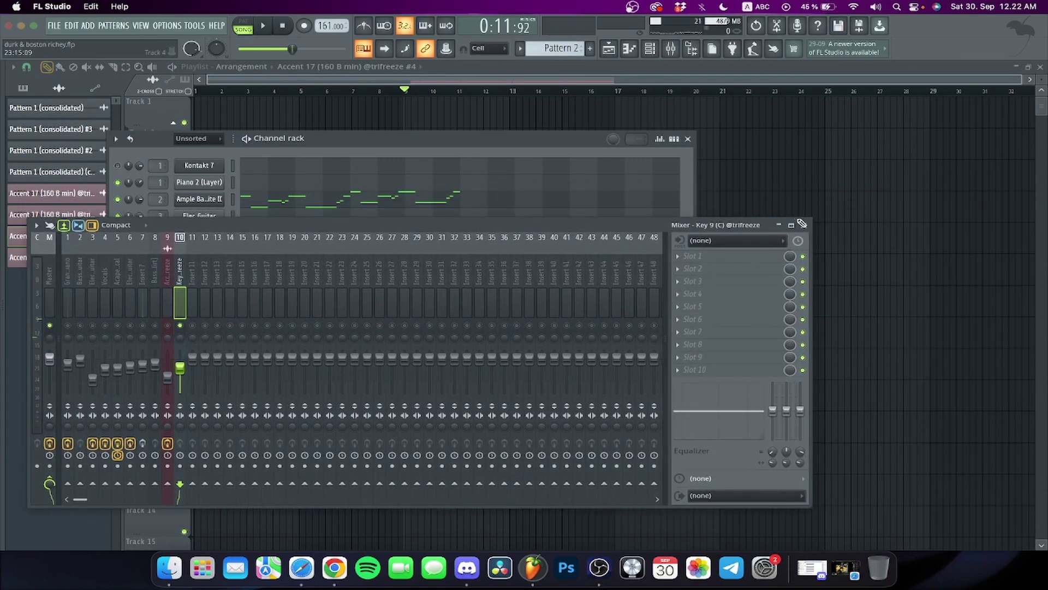
Step: Close the mixer, open the Key 9 (C) channel's notes in the piano roll and delete everything below G5
click(802, 221)
click(389, 267)
scroll(385, 264, down, 3)
click(162, 65)
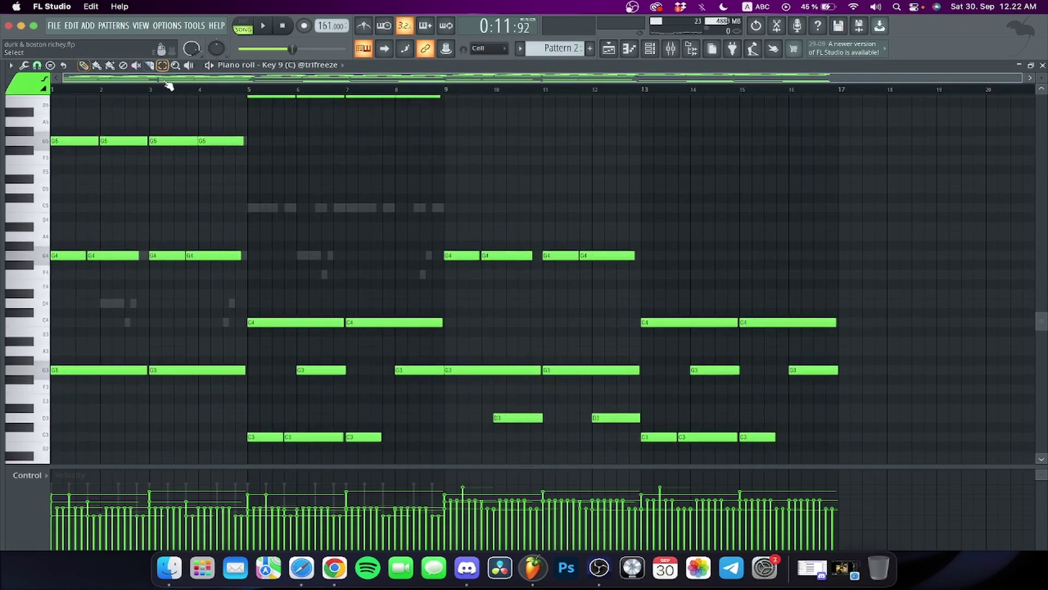
scroll(104, 147, down, 4)
drag(53, 115, 7, 391)
key(Delete)
Step: Transpose all remaining Key 9 (C) notes down one octave and play the song
scroll(65, 362, up, 7)
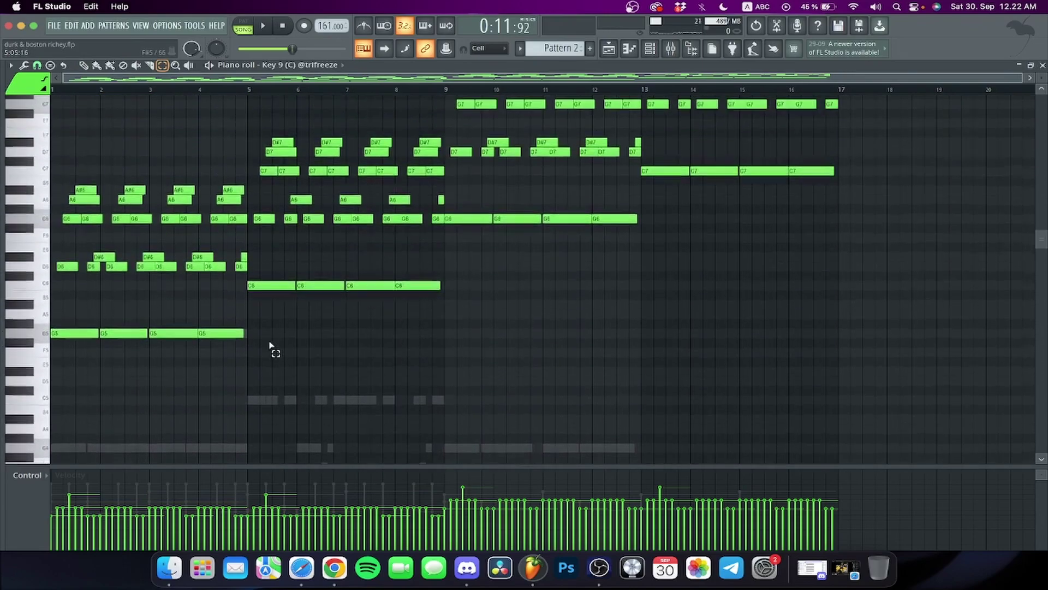
key(ctrl+Down)
key(space)
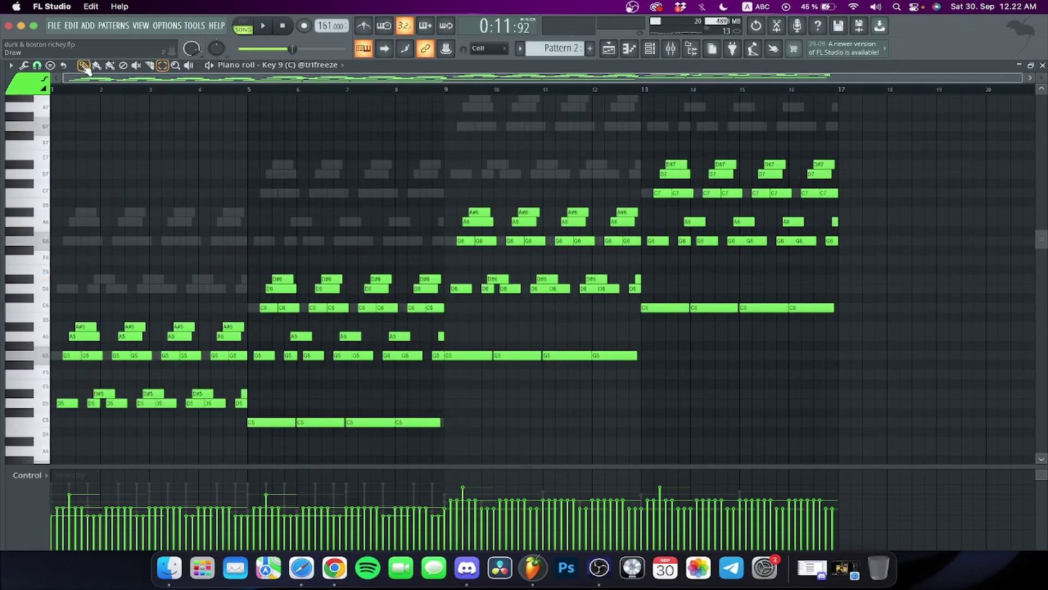
scroll(190, 161, down, 3)
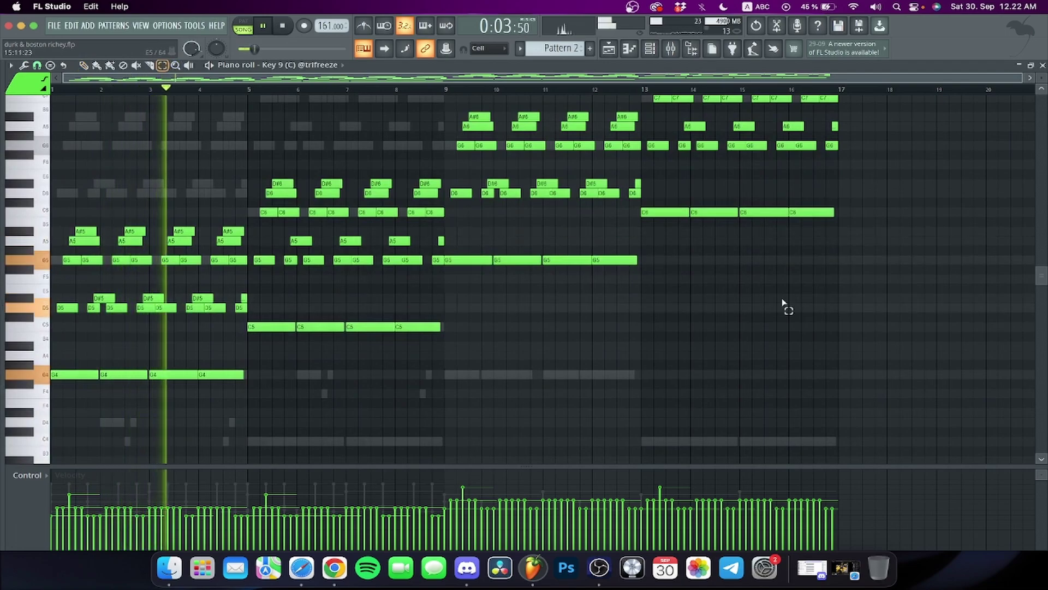
Step: Delete the Key 9 (C) notes from bar 9 to bar 17, keeping only the first eight bars
scroll(868, 363, up, 2)
drag(868, 386, 461, 107)
key(Delete)
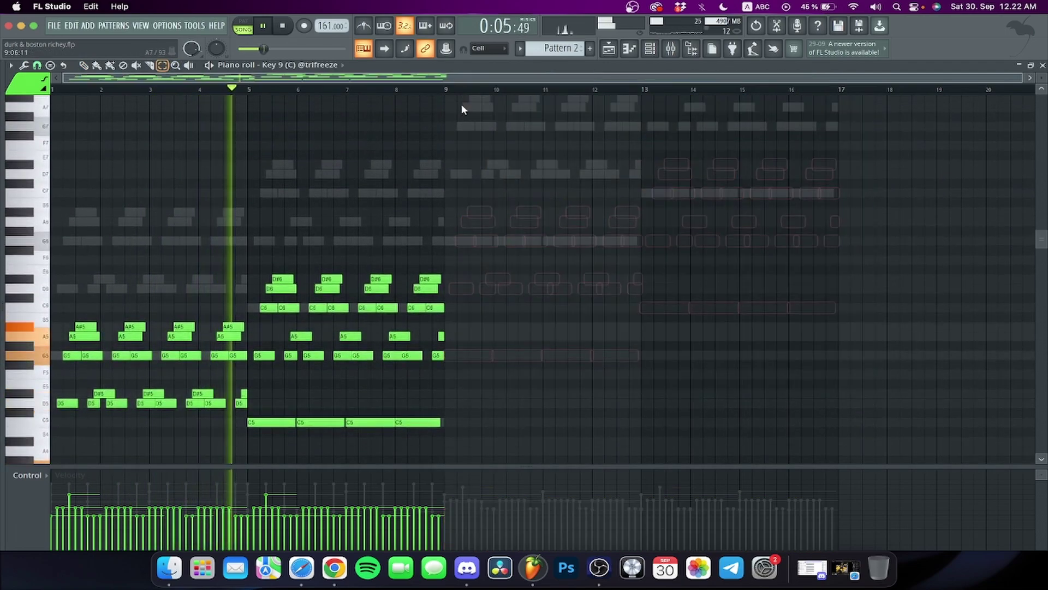
scroll(453, 112, down, 1)
Step: Toggle solo on the Key 9 (C) mixer insert and set its volume to 67% (-8.0 dB)
key(F9)
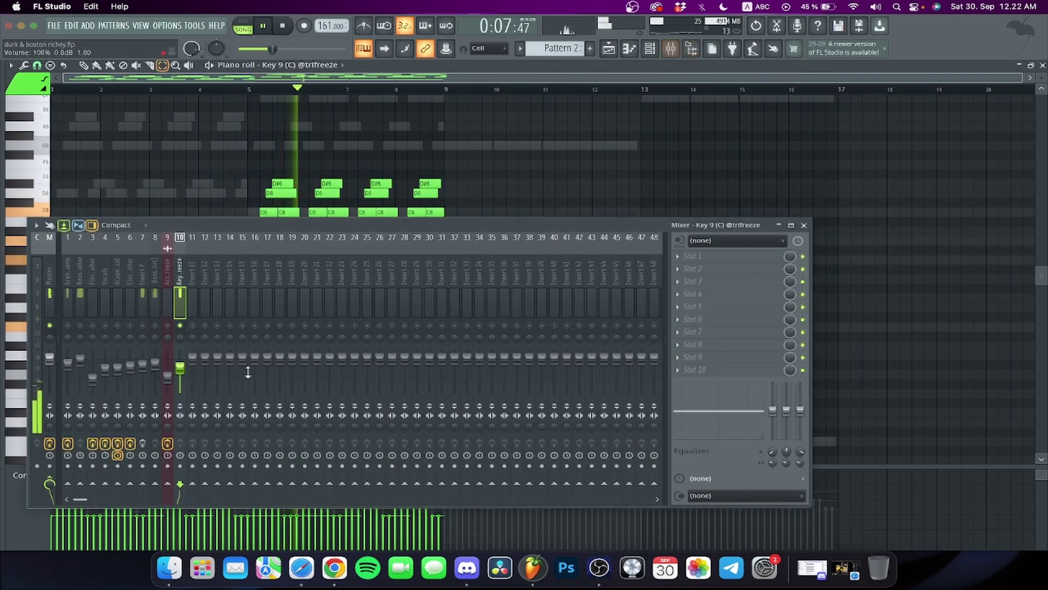
right_click(180, 324)
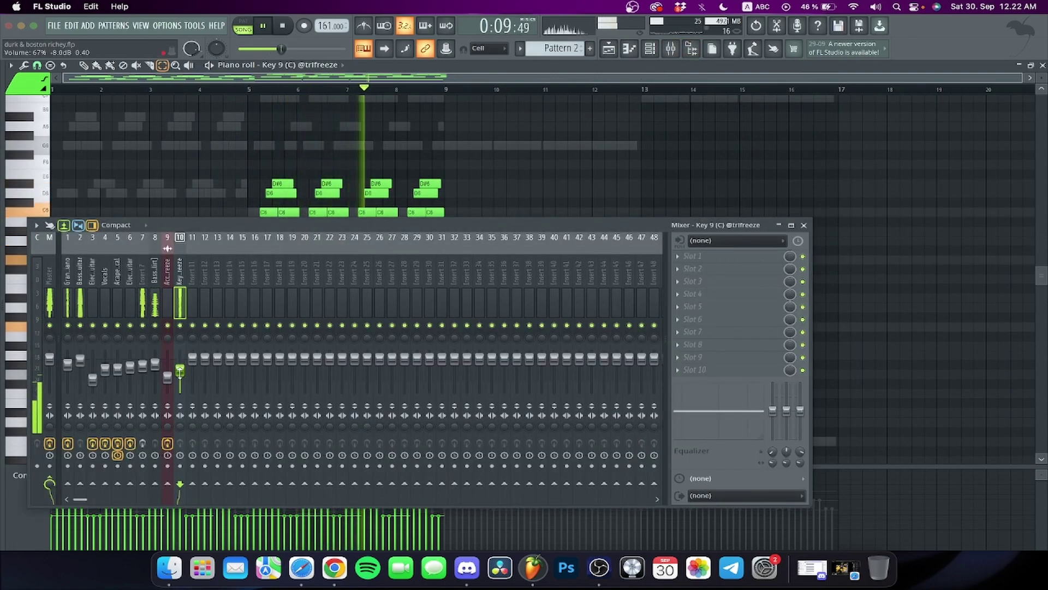
right_click(180, 325)
Step: Add FIN-MICRO with the Infinity mode to slot 6 of the Key 9 (C) insert and lower its volume to 46%
key(space)
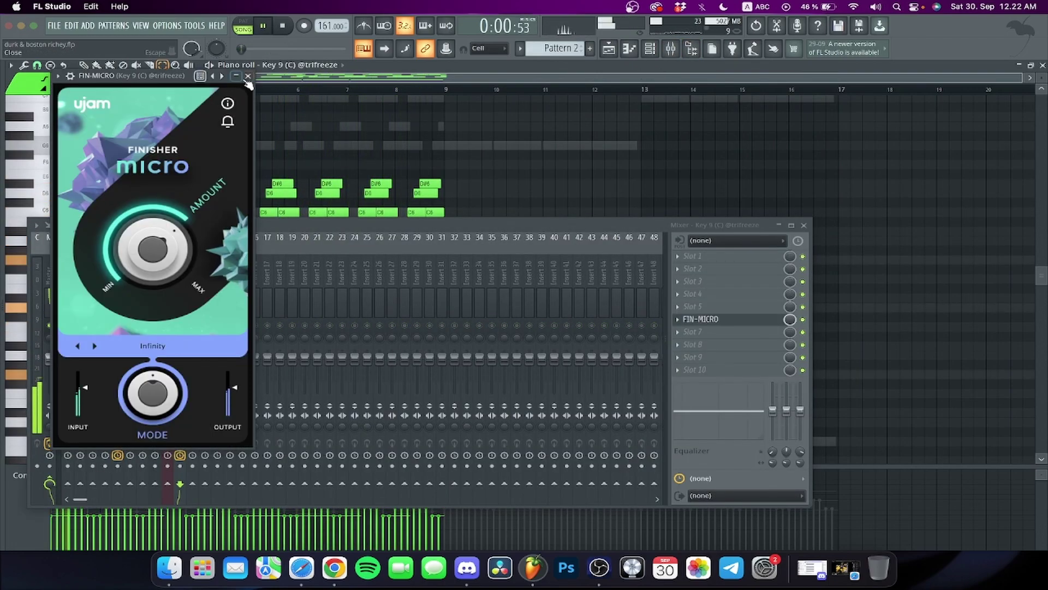
key(Escape)
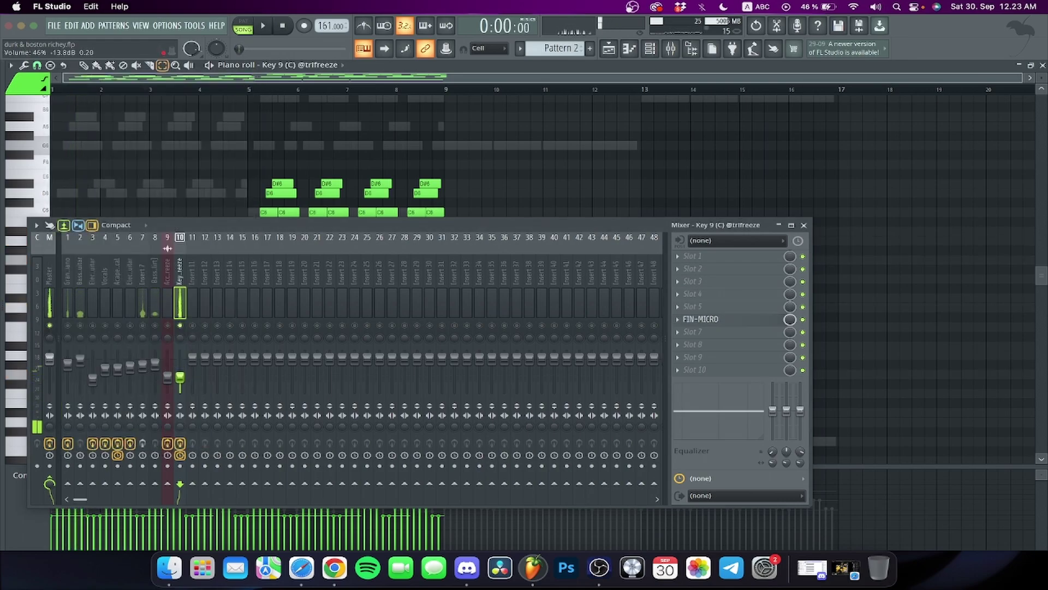
right_click(180, 325)
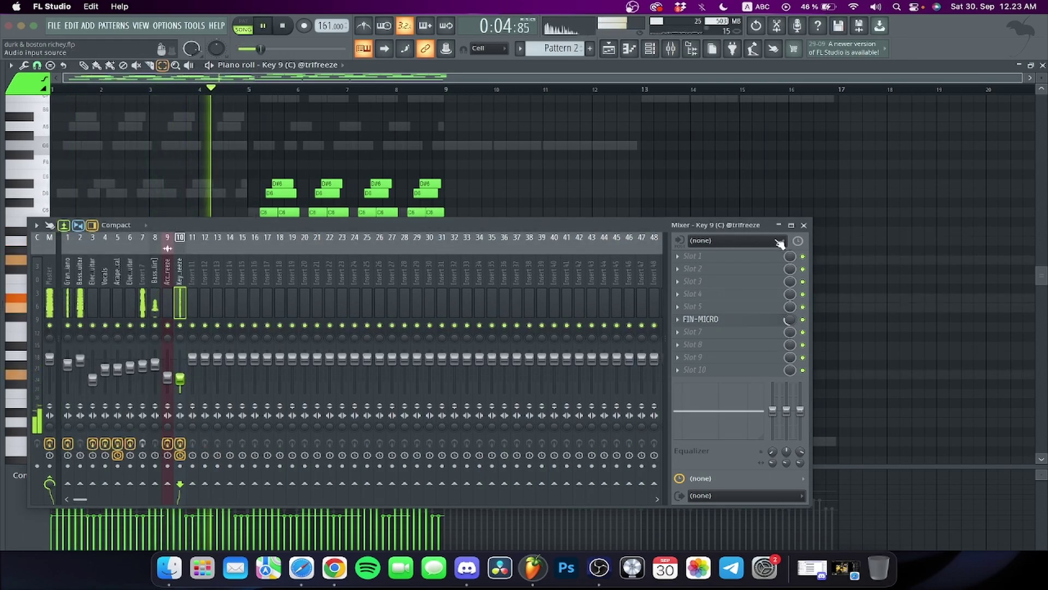
click(802, 226)
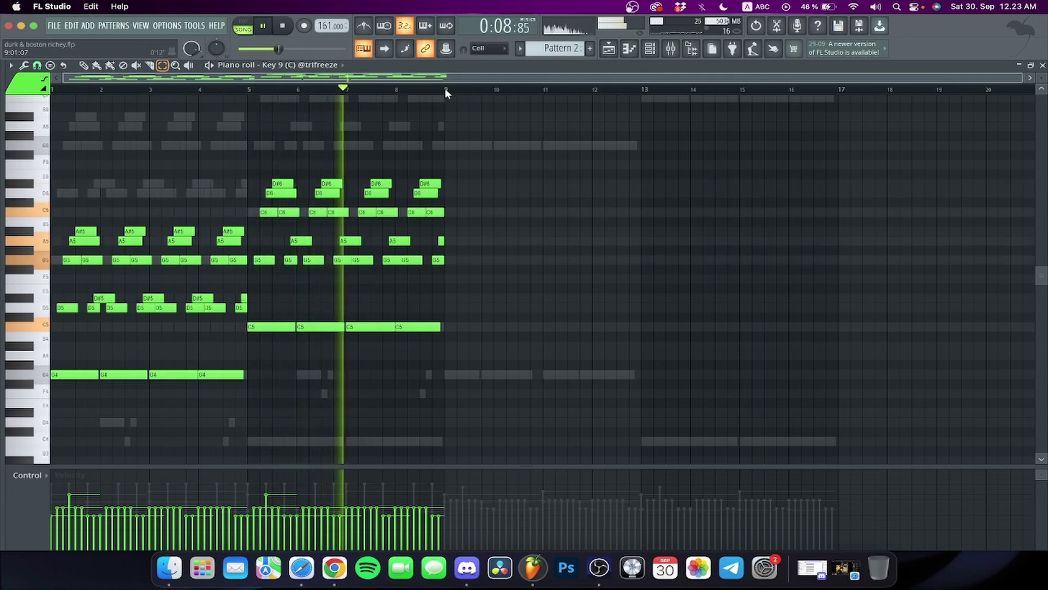
Step: Duplicate the first eight bars of Key 9 (C) notes to bar 9 and raise the copy one octave
key(ctrl+a)
key(ctrl+b)
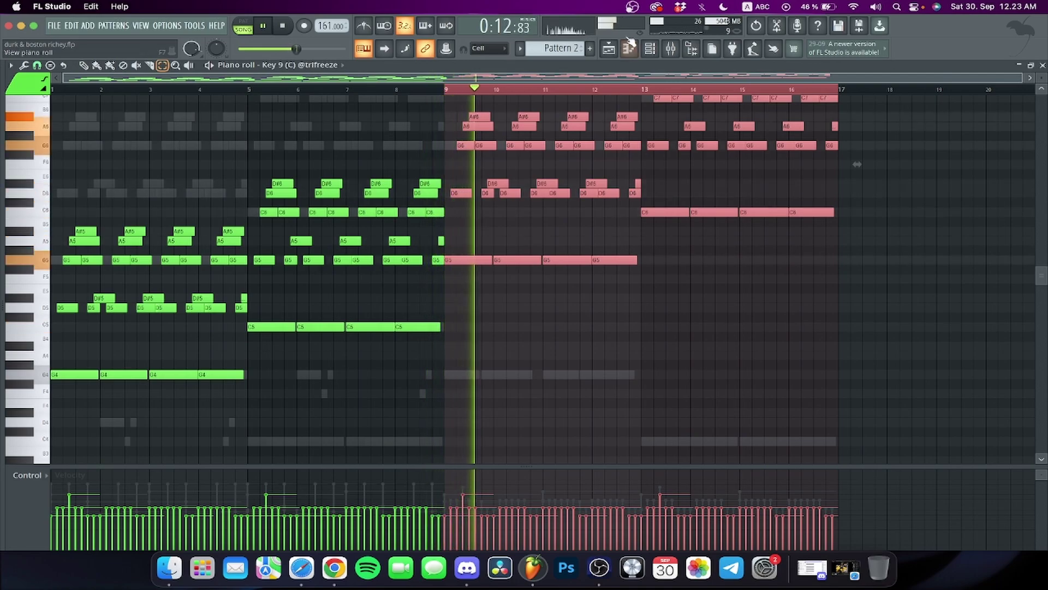
Step: Add Gross Beat with the 1/2 Bt Gate volume preset to the Key 9 (C) insert and set its volume to 50%
key(F9)
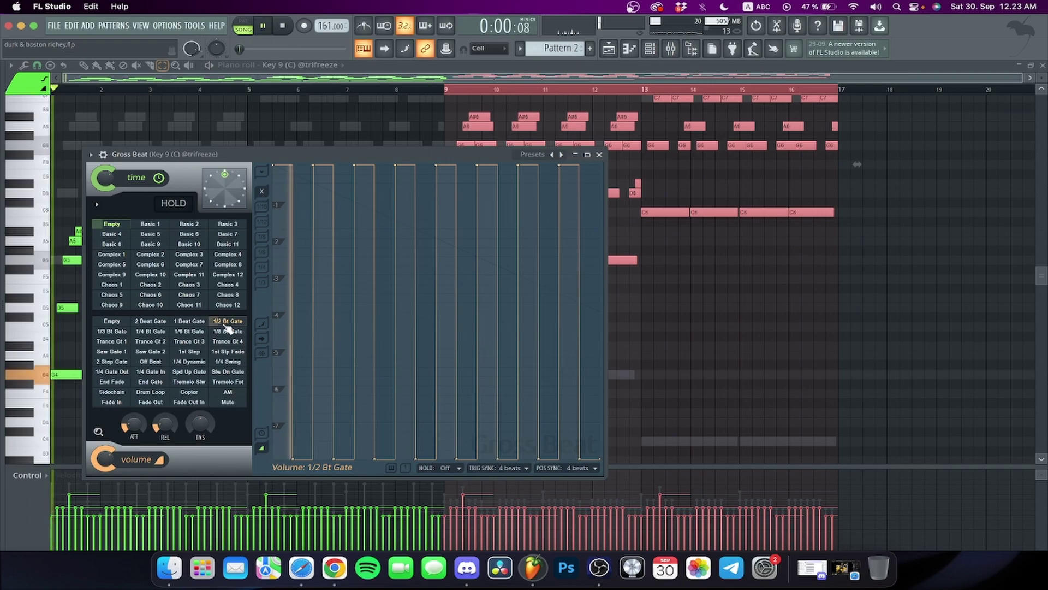
click(599, 154)
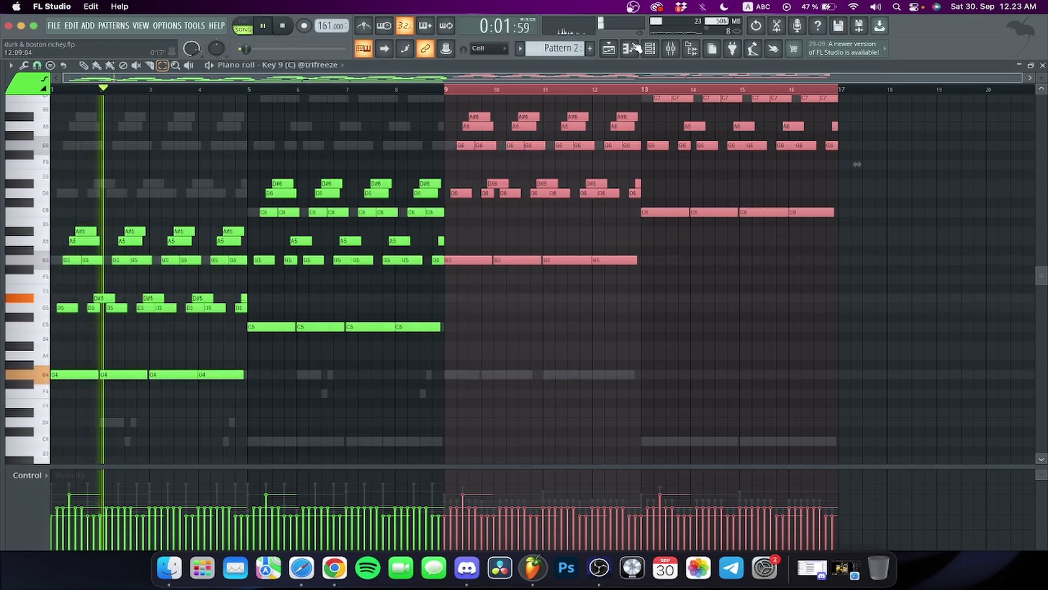
click(673, 48)
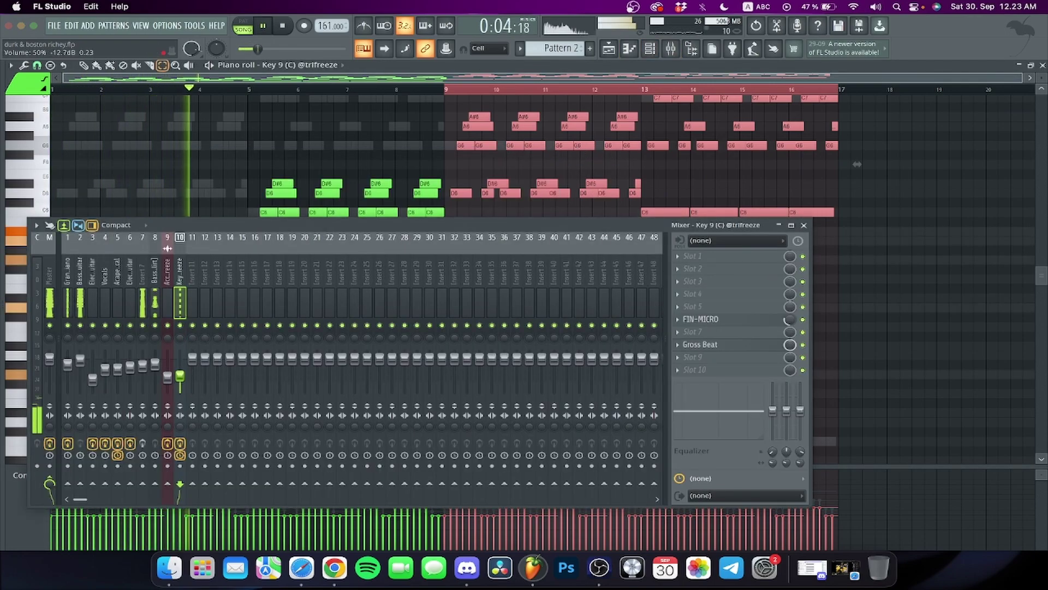
click(804, 225)
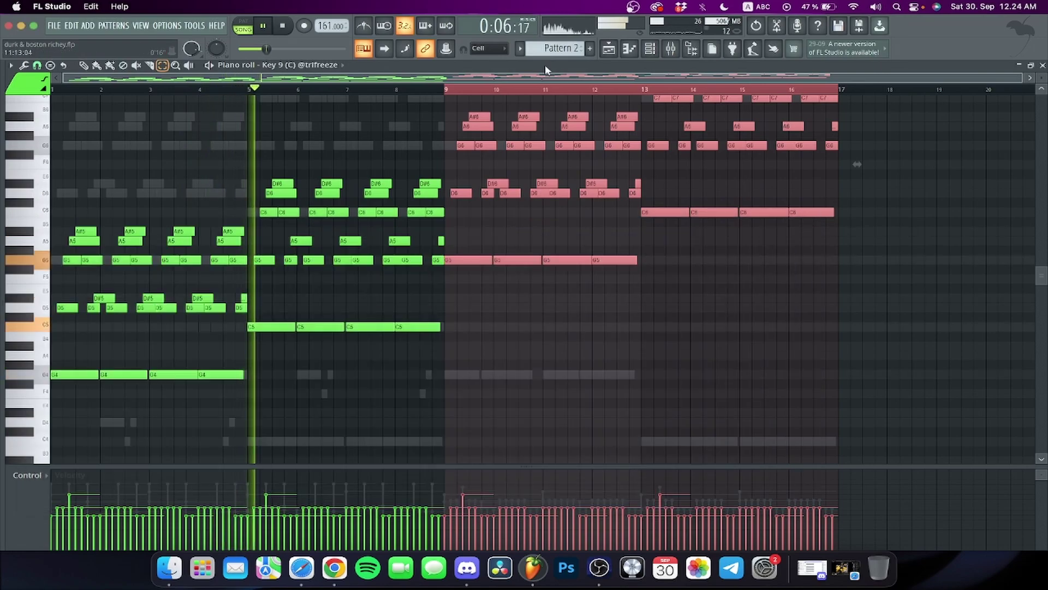
Step: Return to the playlist and check the mixer and channel rack during playback
click(608, 48)
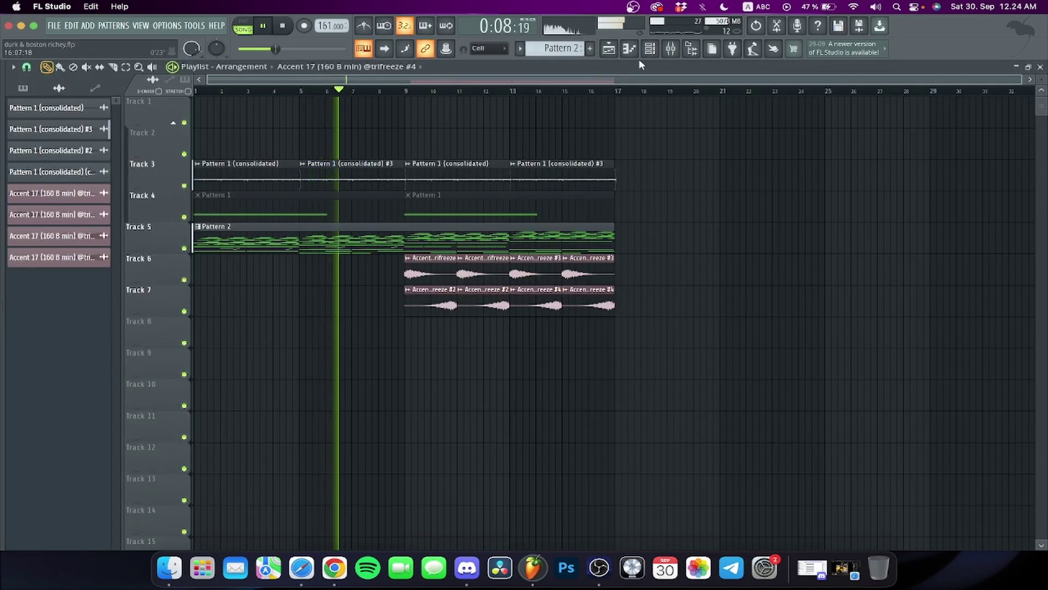
click(677, 49)
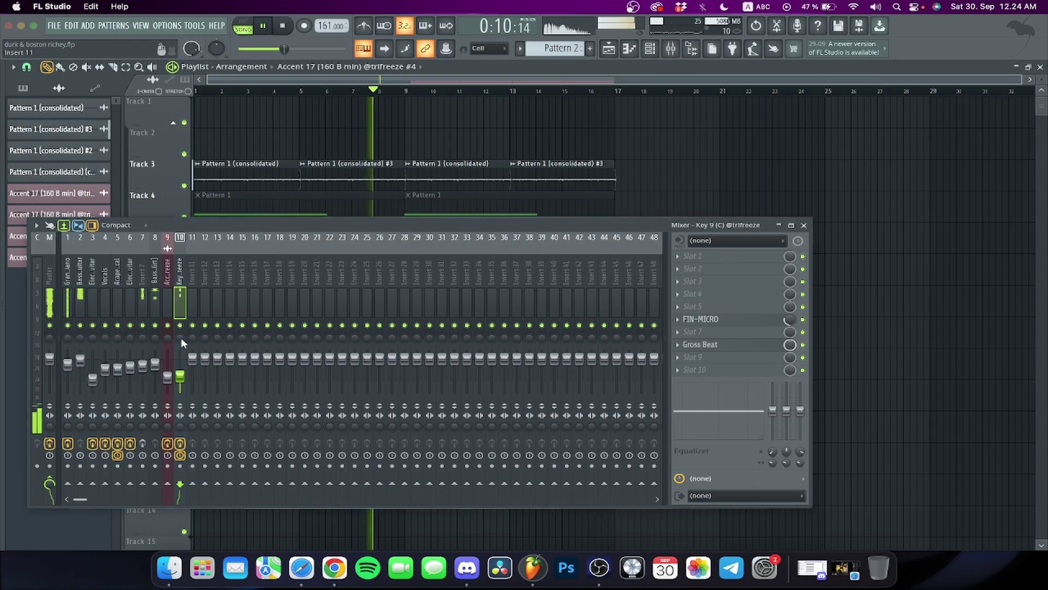
click(804, 225)
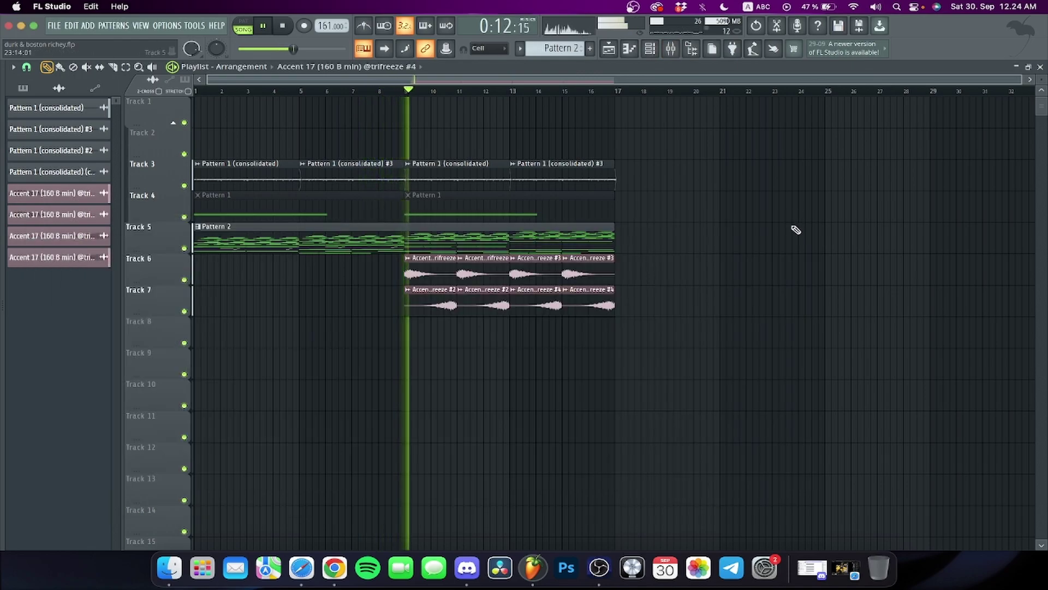
click(652, 51)
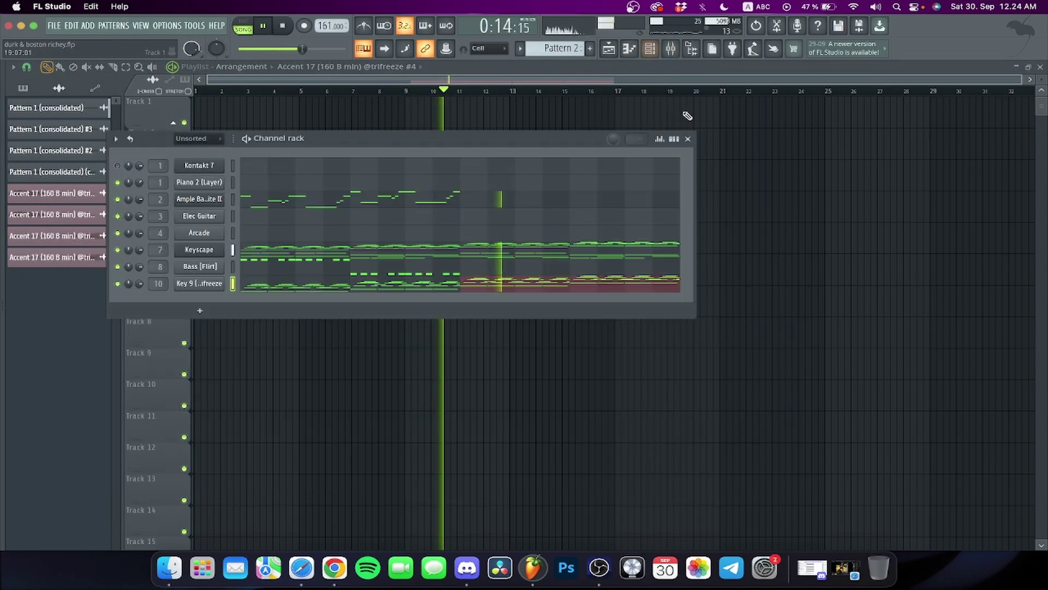
click(689, 139)
Step: Duplicate the whole 16-bar playlist arrangement so the copy starts at bar 17
key(ctrl+a)
key(ctrl+b)
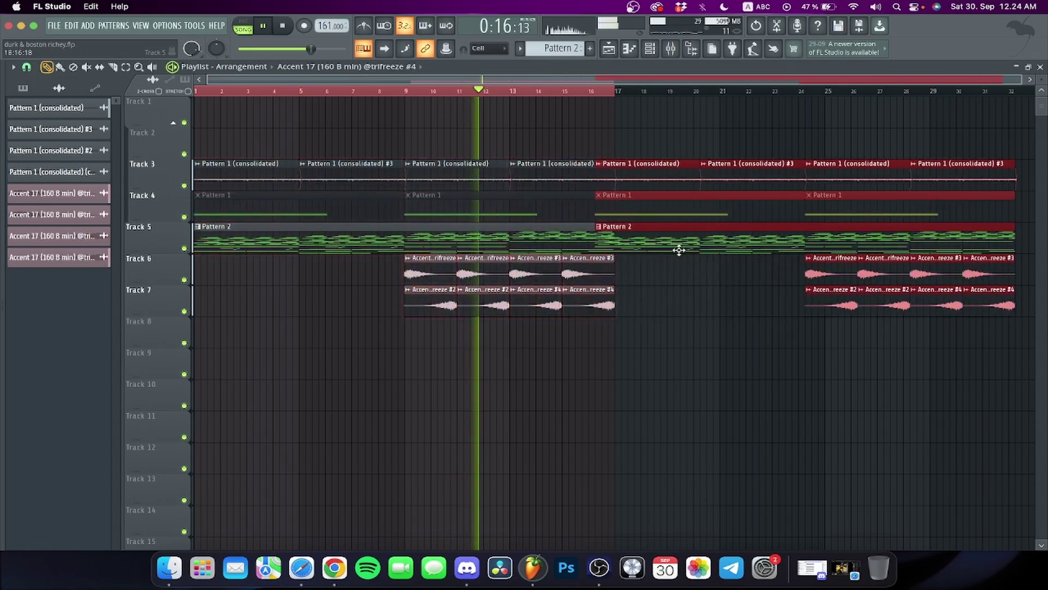
scroll(613, 93, down, 3)
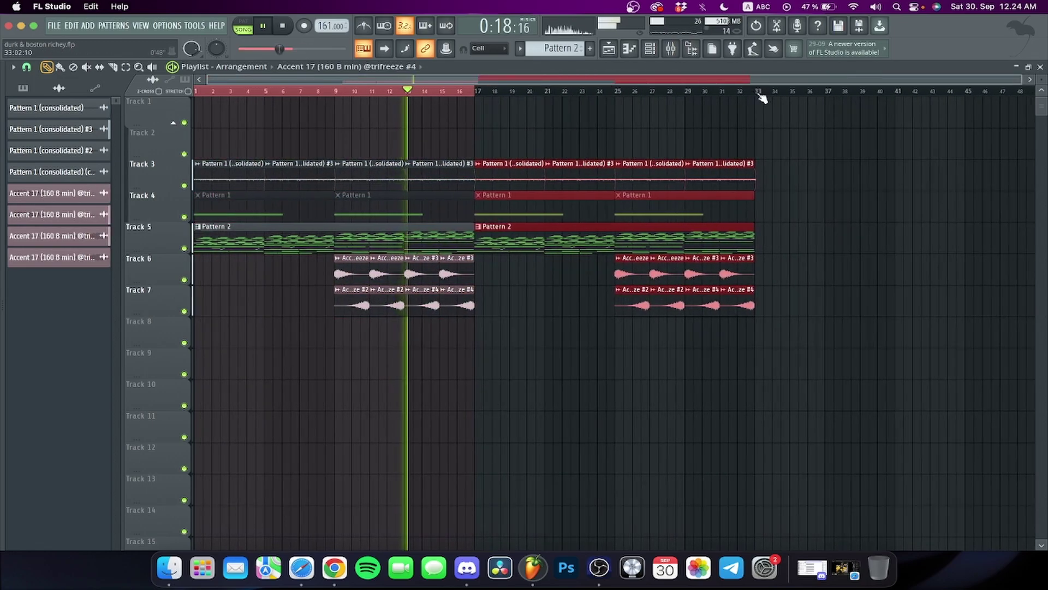
Step: Check the mixer insert levels, close the mixer and show the patterns in the playlist's clip picker
click(662, 52)
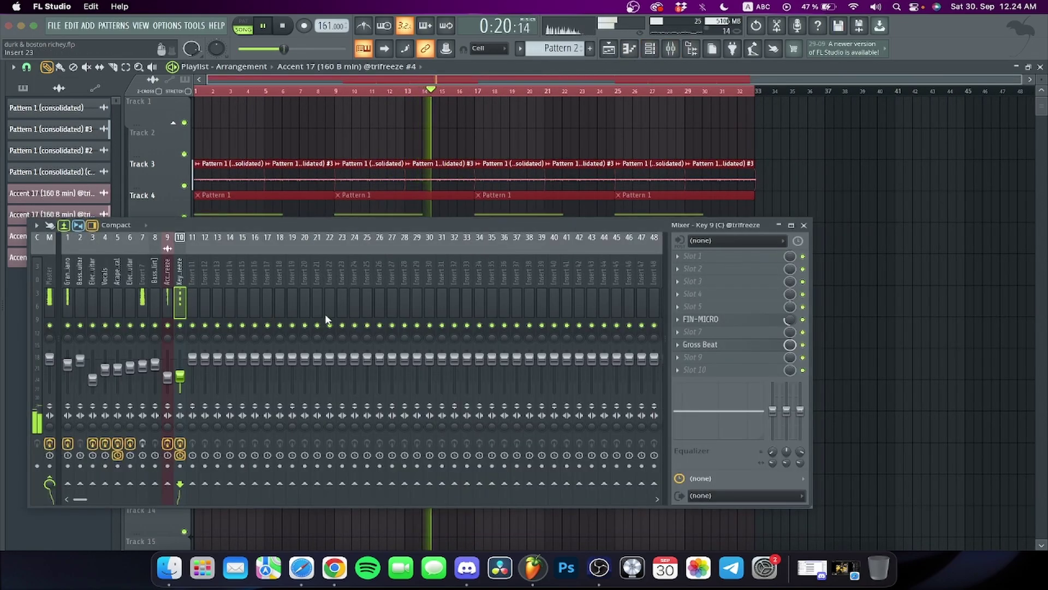
click(805, 226)
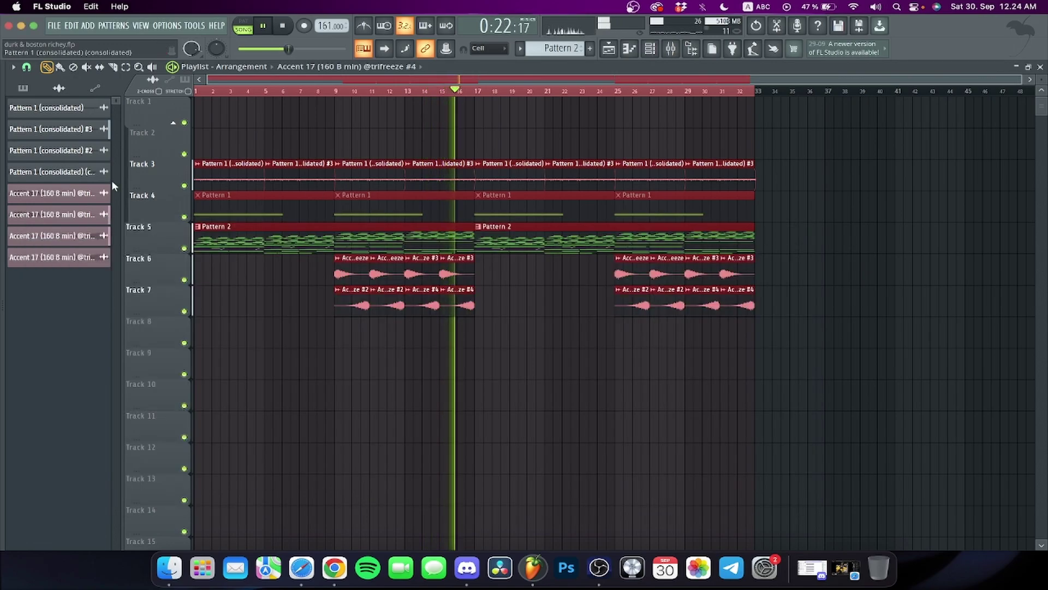
click(36, 88)
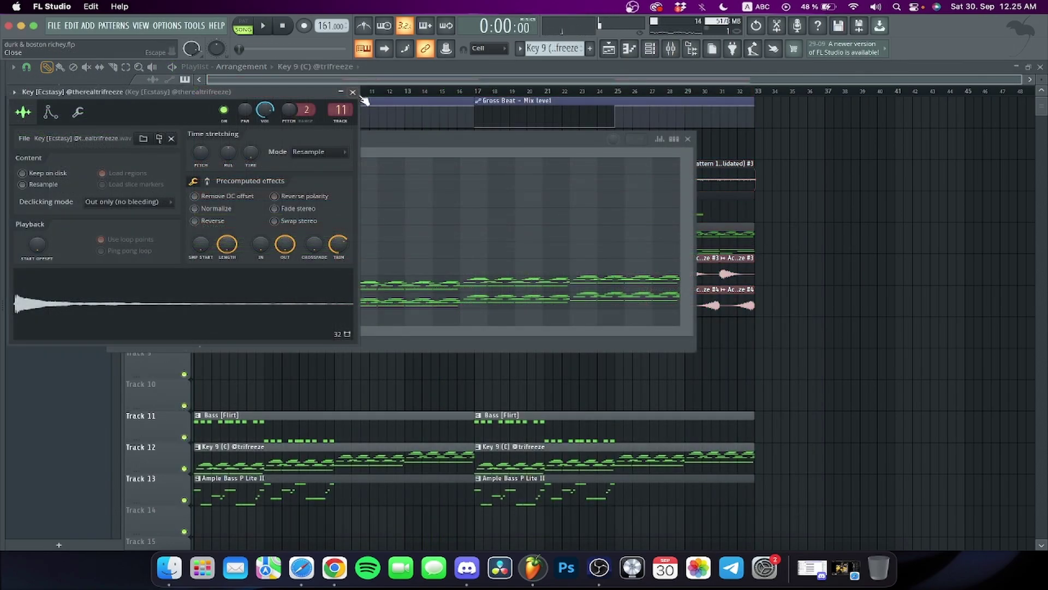
Step: Close the Key [Ecstasy] sample settings and play the arrangement with the channel rack open
click(362, 98)
click(671, 49)
key(F9)
key(space)
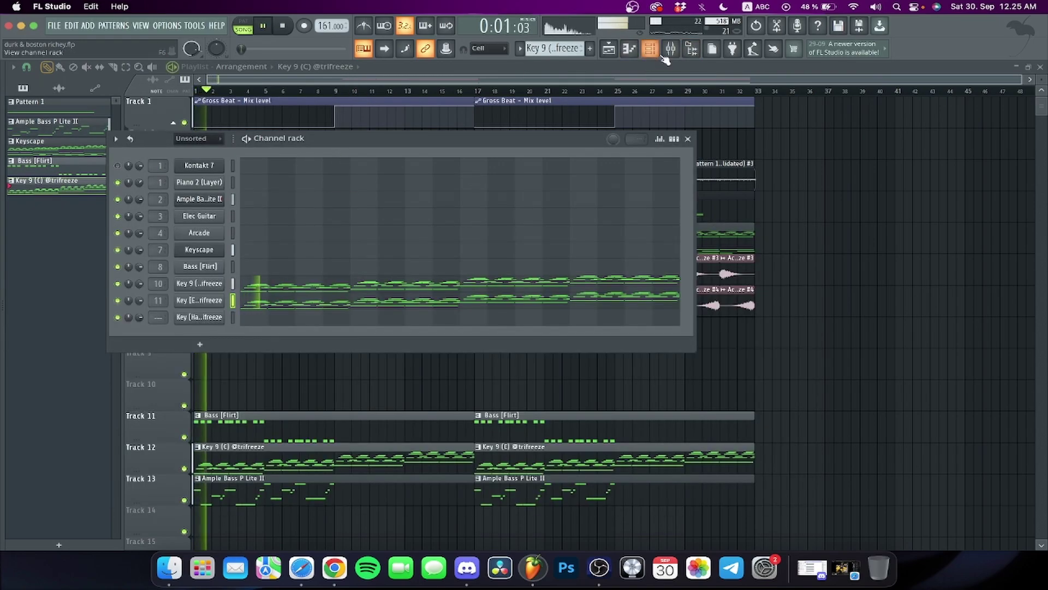
Step: Adjust the Key [Ecstasy] mixer insert's volume while toggling its solo on and off, and close the mixer
click(670, 49)
right_click(193, 325)
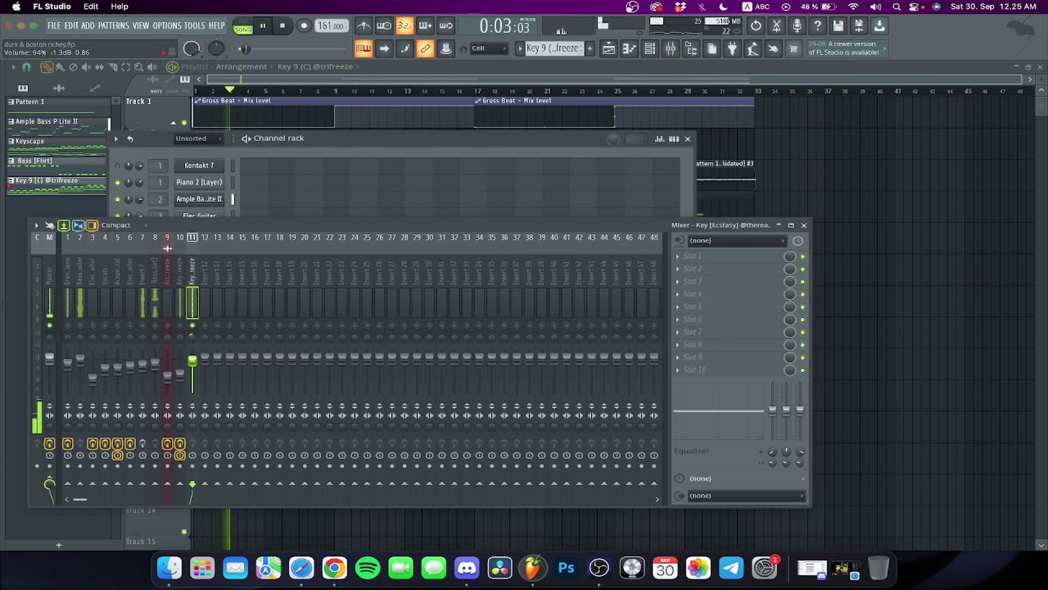
right_click(193, 325)
click(804, 224)
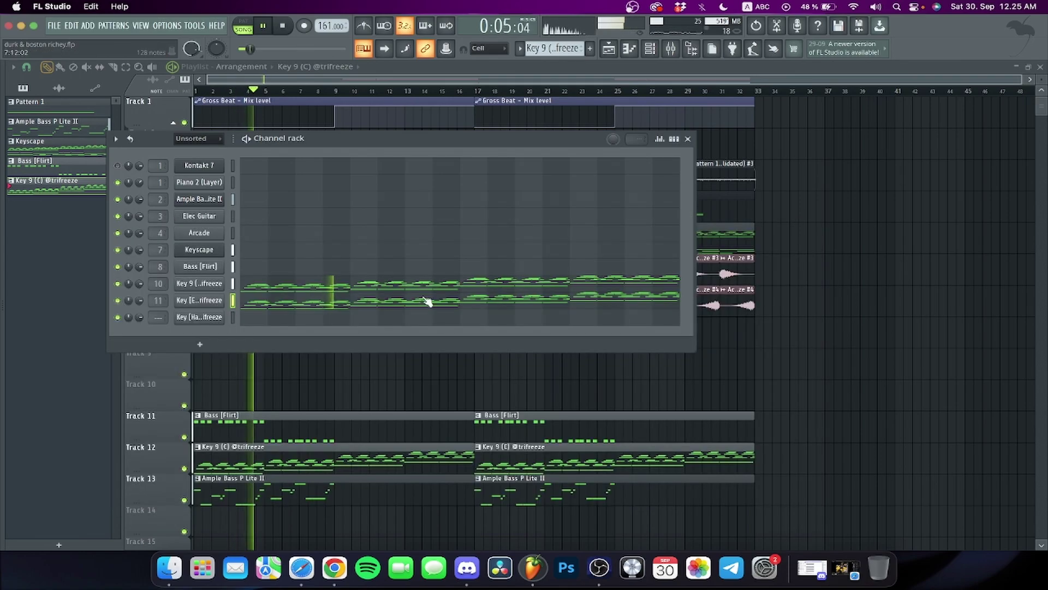
Step: Open the Key [Ecstasy] notes in the piano roll and check its mixer insert
click(431, 300)
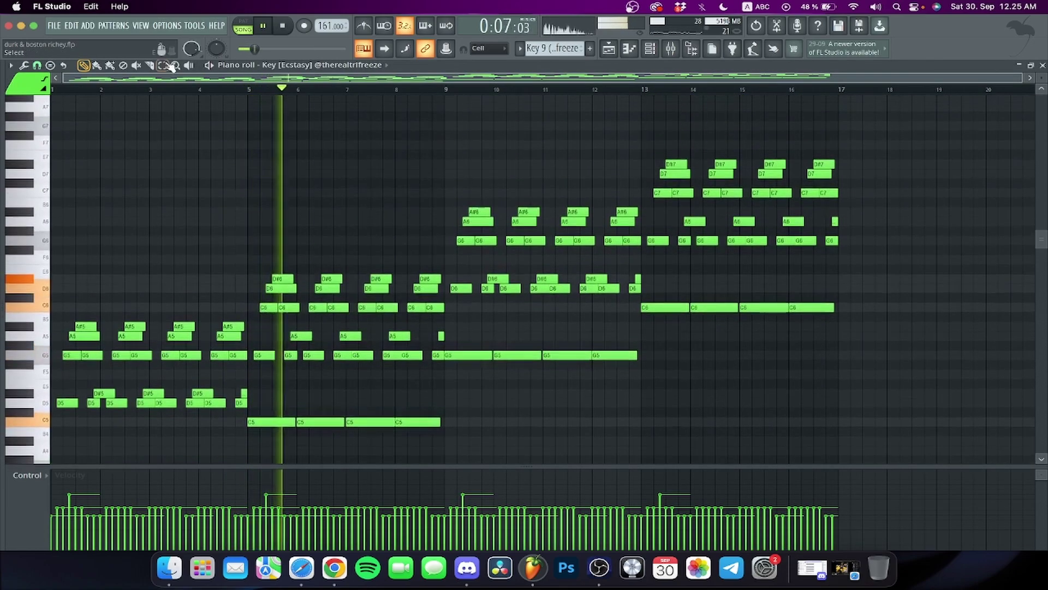
click(662, 49)
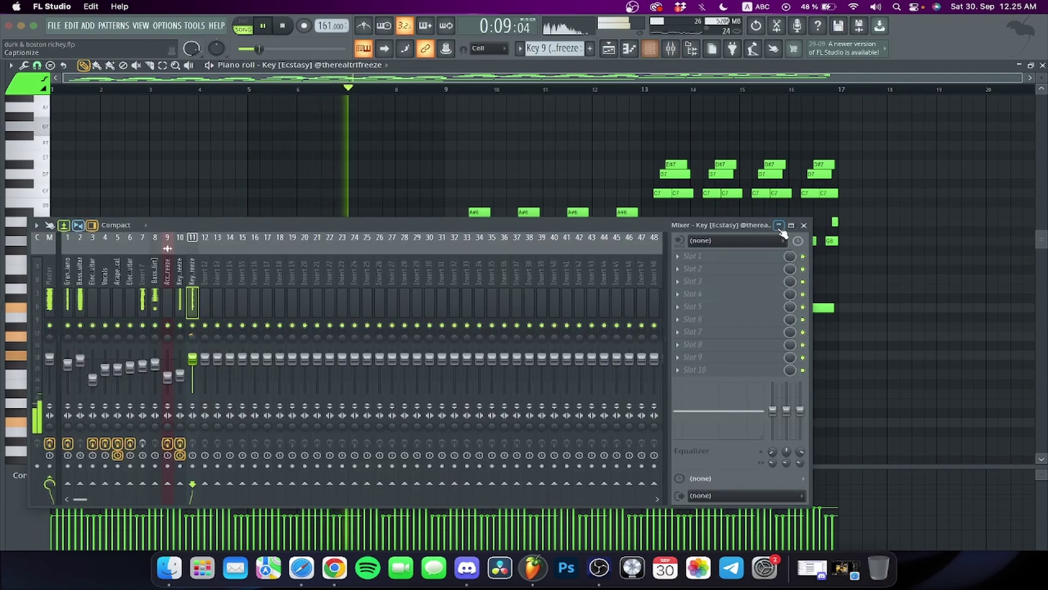
click(804, 225)
Step: Switch the piano roll to Key [Harp], draw three G4 notes at bar 9 and G3, A3 and A#3 from bar 10, and apply legato
scroll(515, 122, down, 5)
click(328, 64)
click(329, 312)
key(ctrl+a)
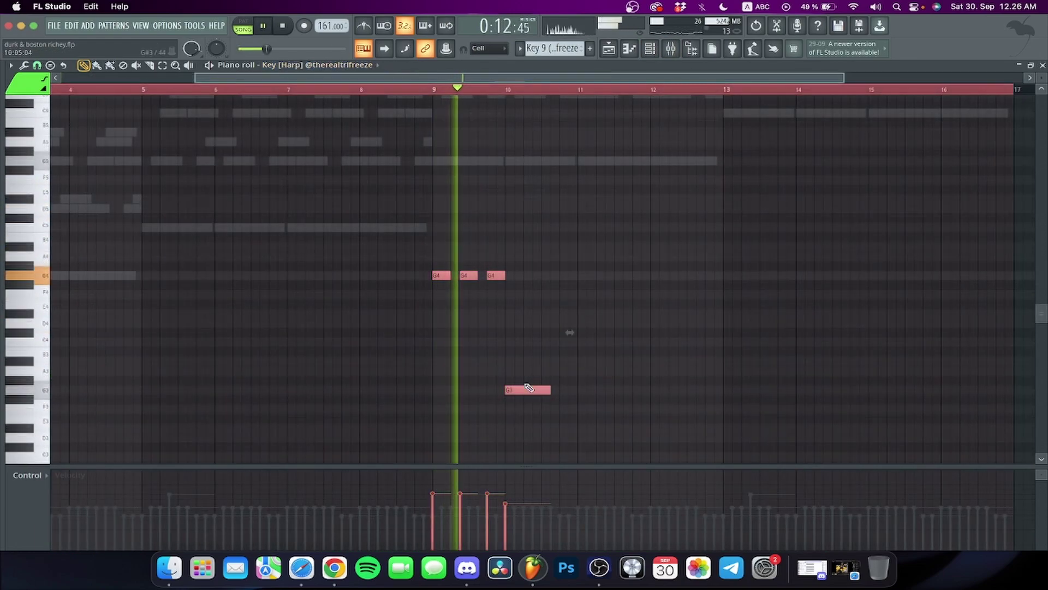
click(562, 370)
click(571, 361)
key(ctrl+l)
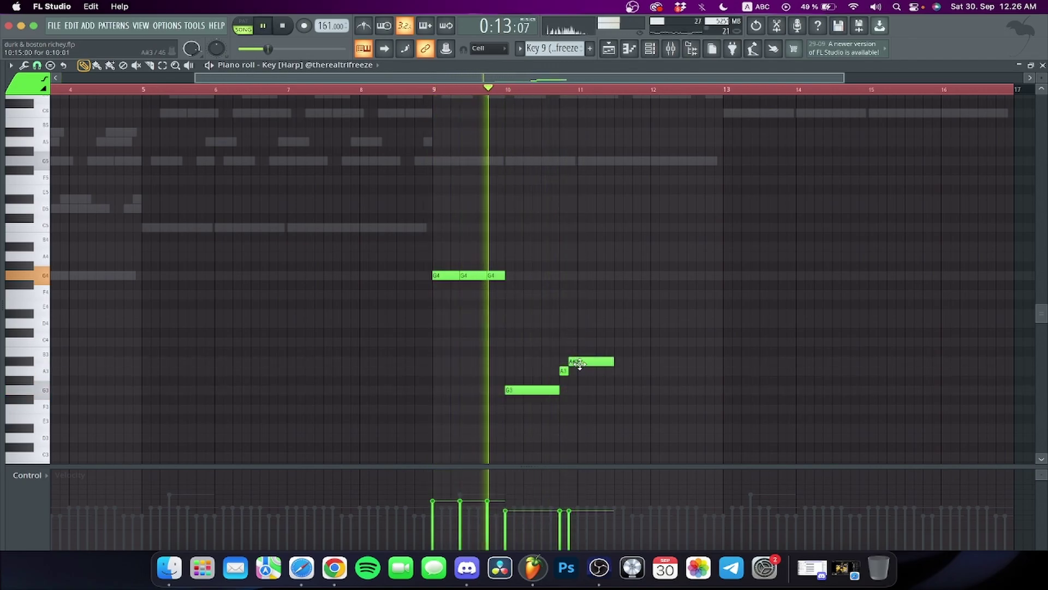
Step: Shorten the G3 note at bar 10 and add D4 and D#4 notes after it in the Key [Harp] melody
drag(560, 391, 543, 391)
click(546, 322)
click(554, 313)
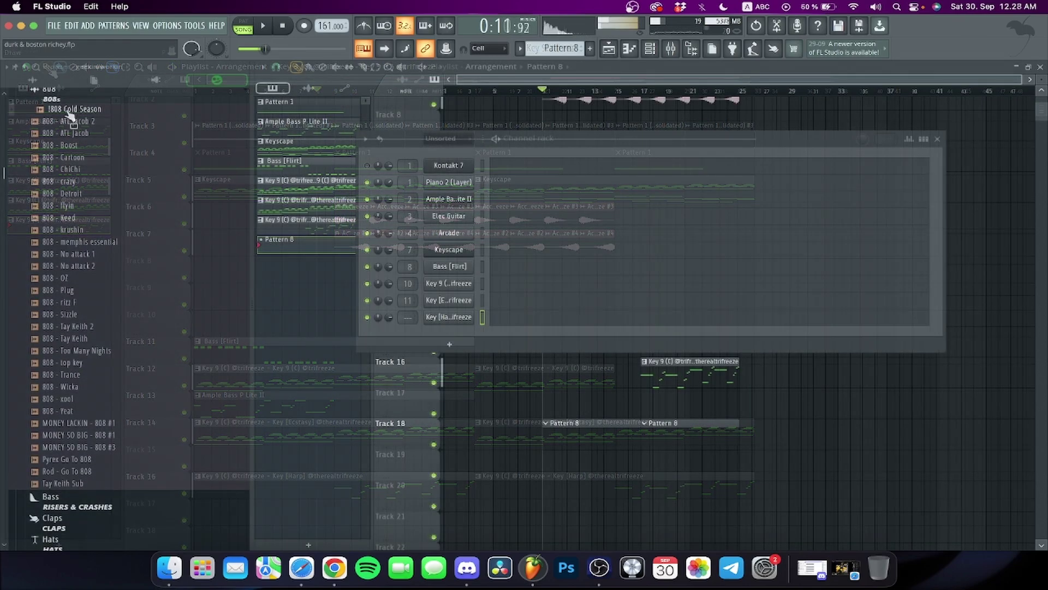
Step: Load the !808 Cold Season sample from the drum kit's 808s folder into the channel rack as a new channel
drag(431, 330, 432, 333)
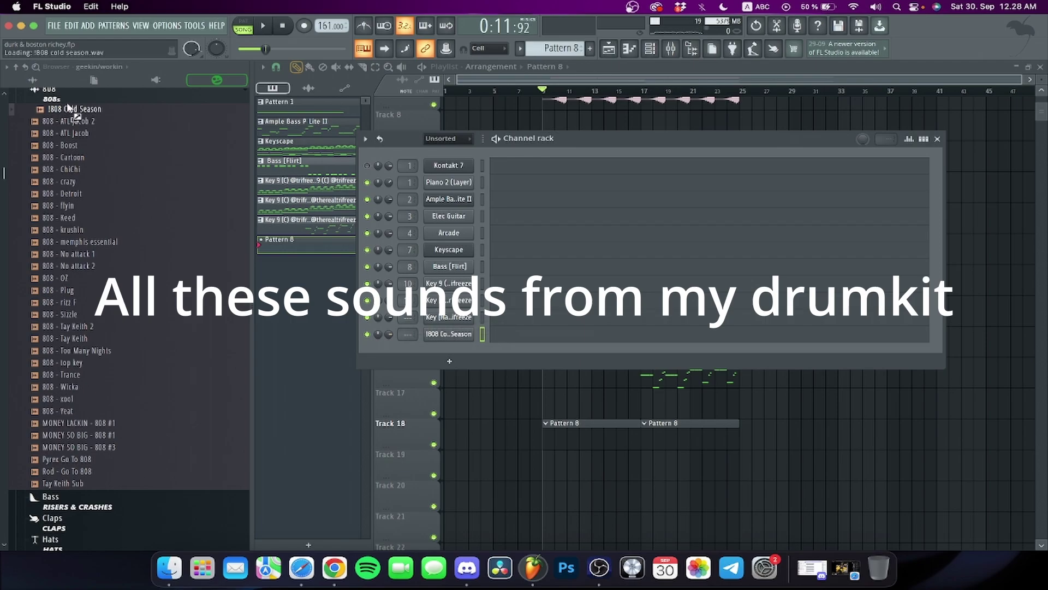
Step: Load the snclap and Hi hat - memphis samples from the drum kit's Claps and Hats folders into the channel rack
click(69, 97)
click(64, 241)
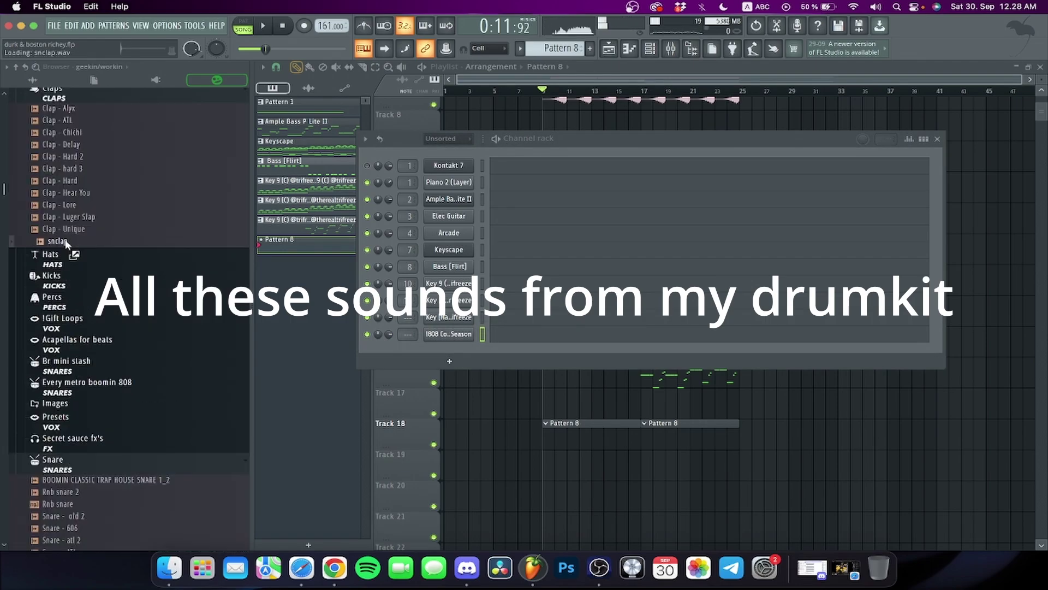
drag(345, 341, 349, 344)
click(50, 254)
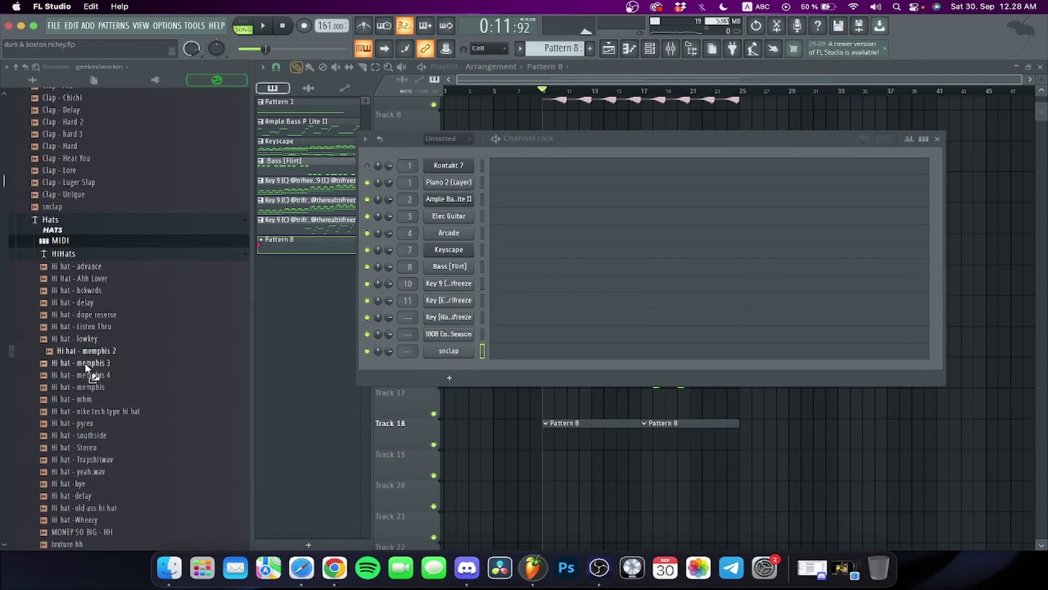
drag(103, 367, 569, 382)
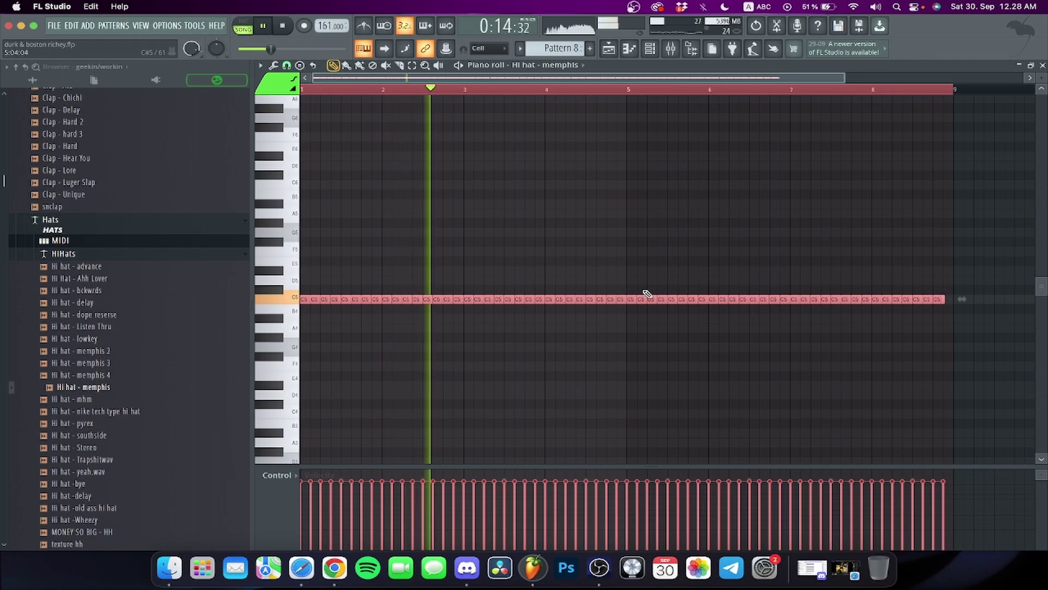
Step: Add short D#4 roll notes before bar 3 of the Hi hat - memphis pattern and adjust their velocity
drag(970, 361, 633, 164)
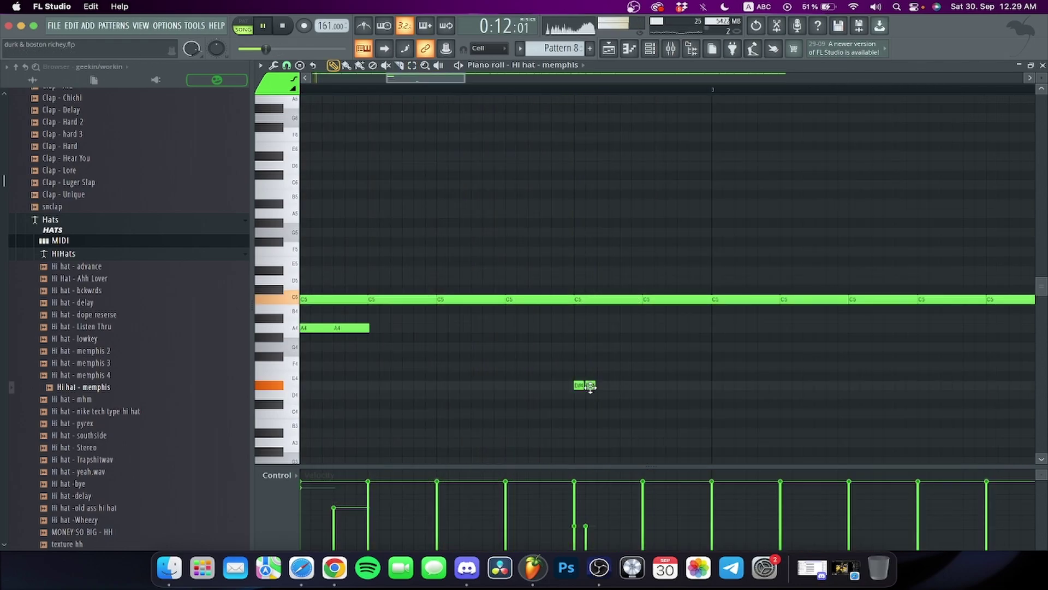
drag(596, 520, 617, 493)
key(space)
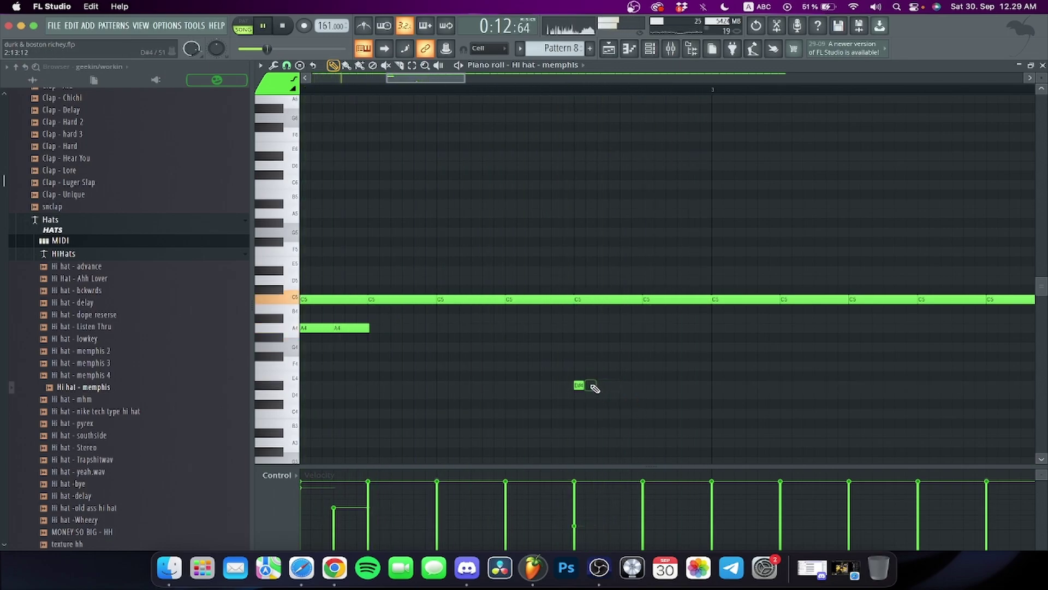
click(624, 386)
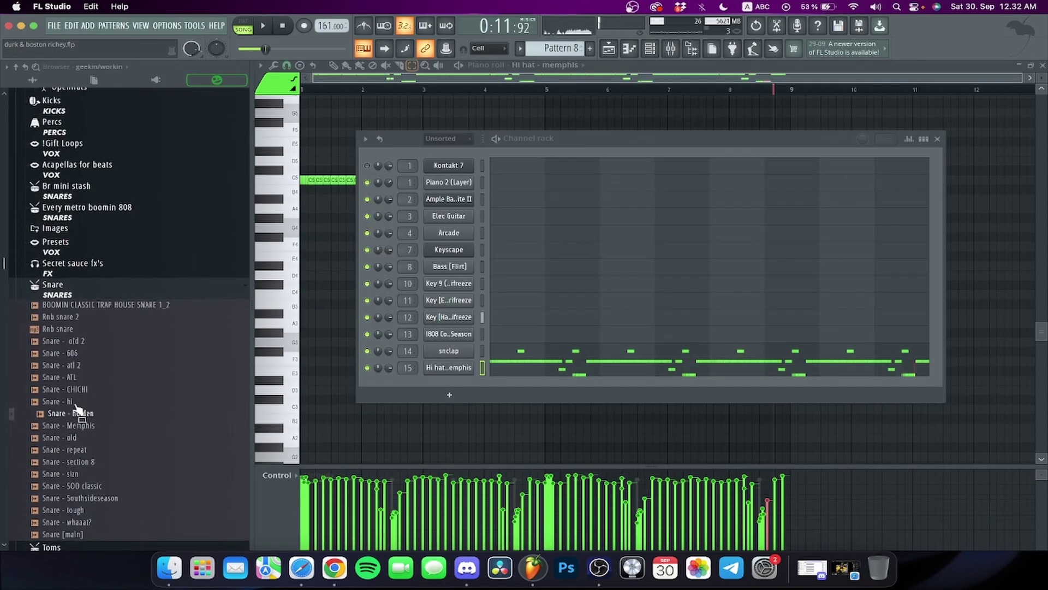
Step: Load the Snare - ATL sample from the Snare folder and place its first note in bar 1 of the piano roll
click(79, 377)
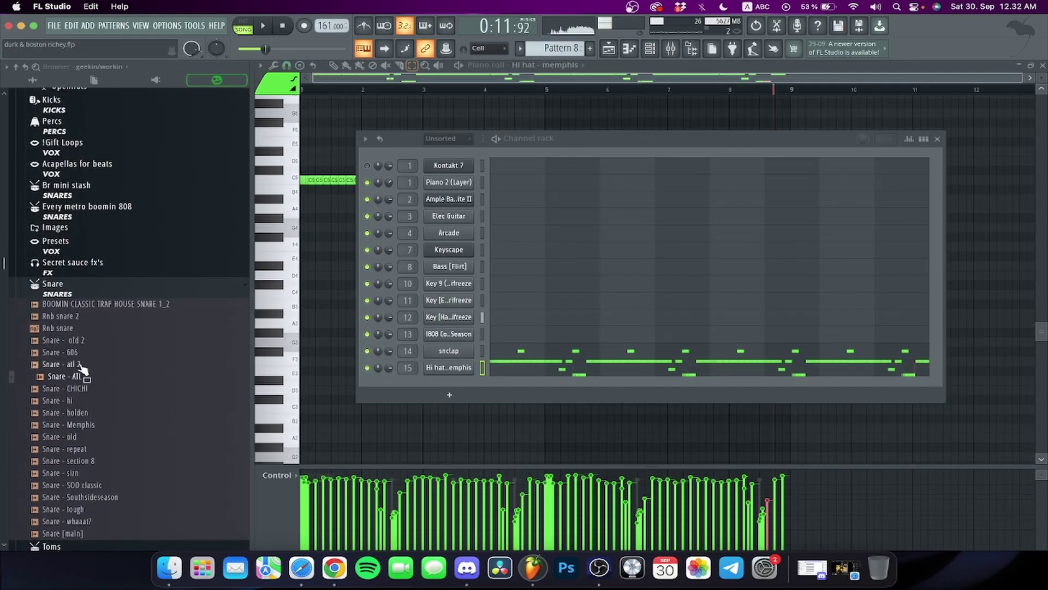
click(79, 381)
key(space)
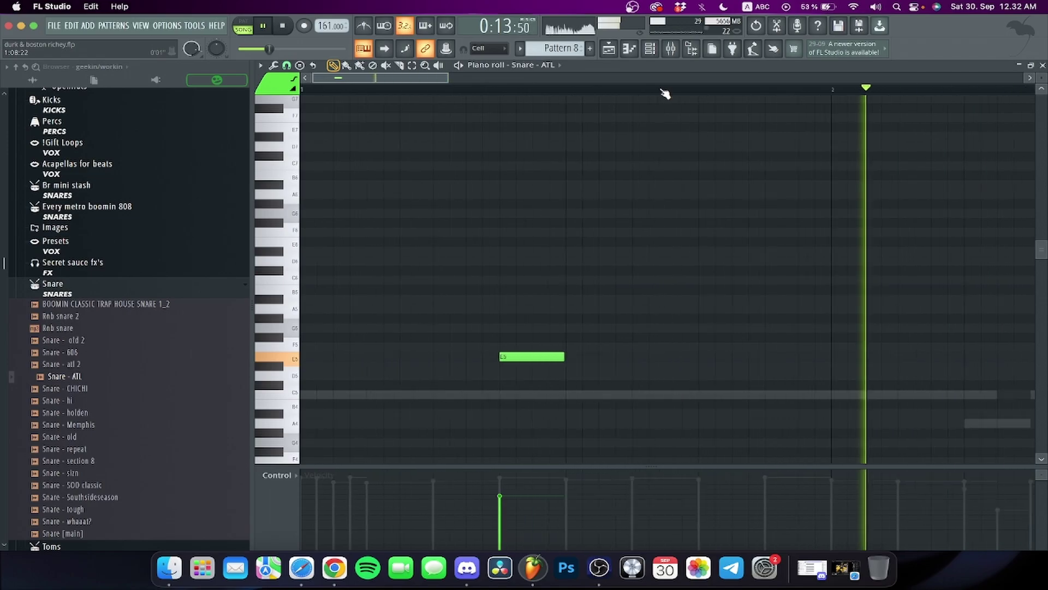
Step: Lay out the Snare - ATL pattern with G5 and F5 notes across bars 1 to 8, checking the timing in playback
key(space)
key(space)
drag(607, 395, 590, 393)
key(space)
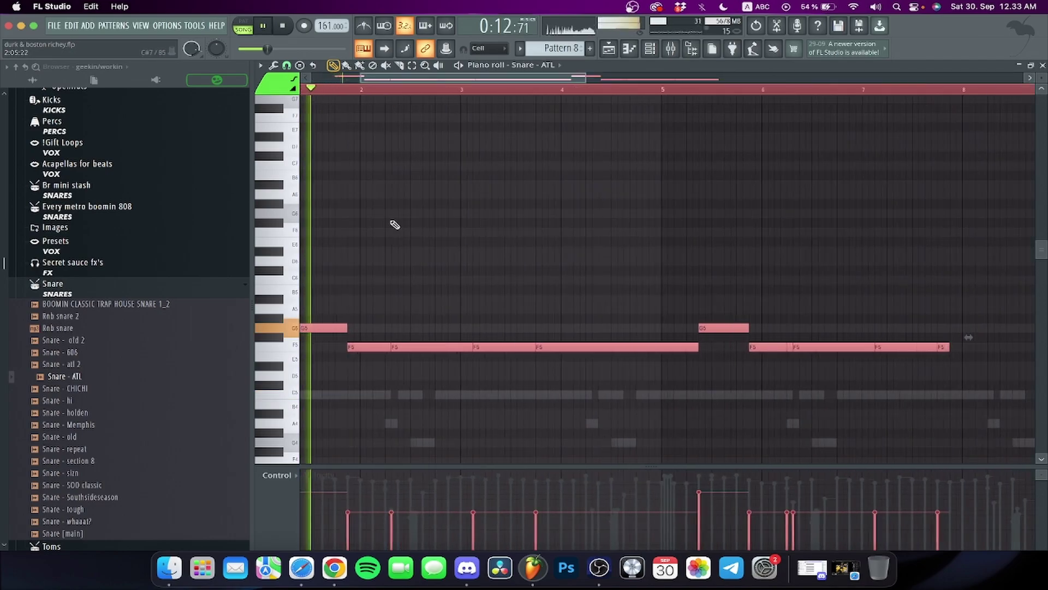
click(404, 372)
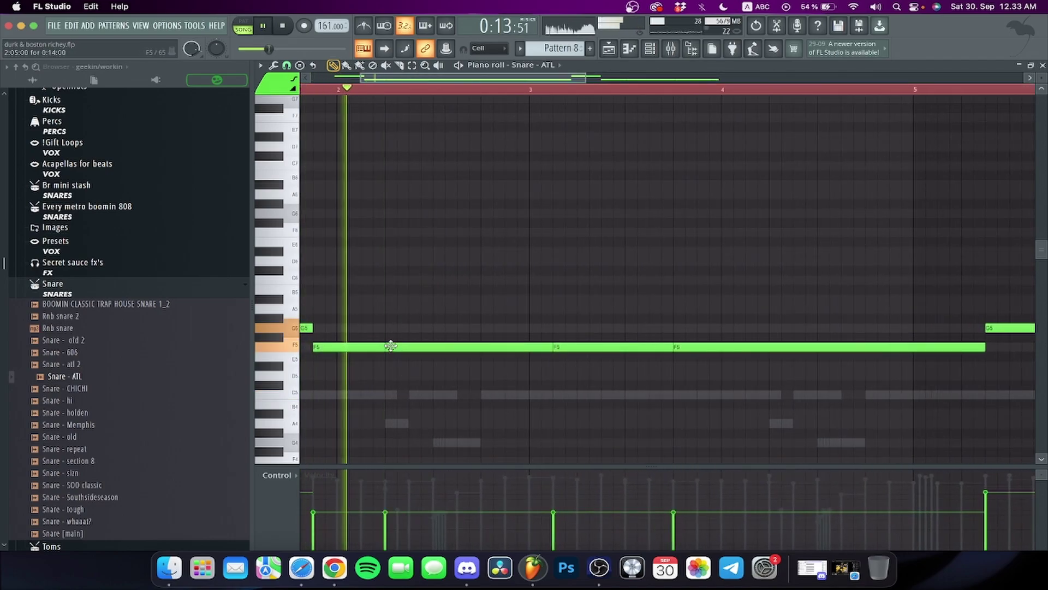
scroll(545, 91, down, 3)
scroll(492, 91, down, 1)
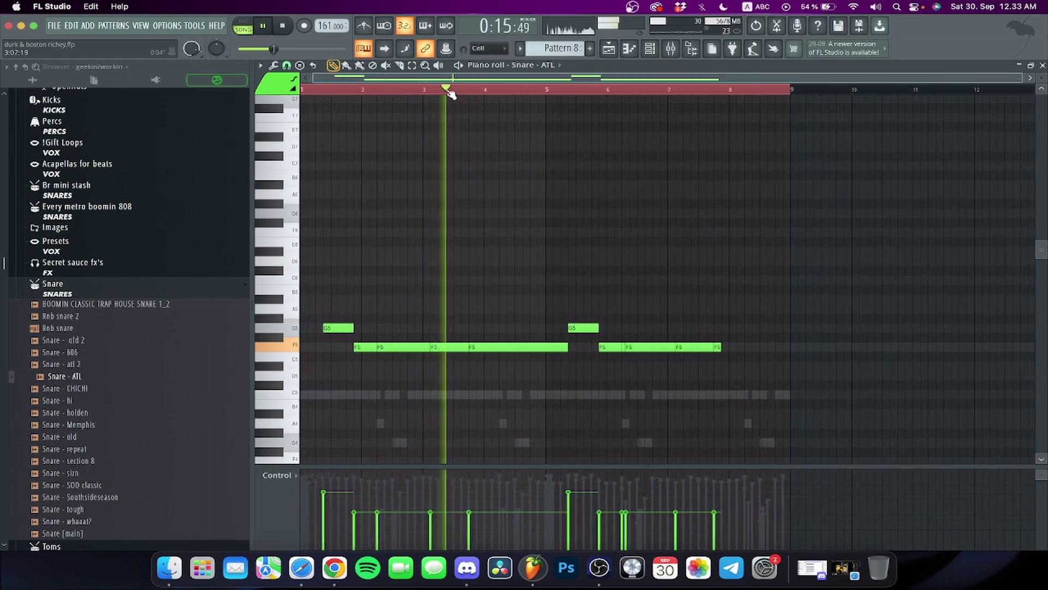
Step: Add D#5 and D5 notes in bar 4 of the Snare - ATL pattern and apply legato to all its notes
click(511, 366)
click(545, 376)
key(space)
key(super+a)
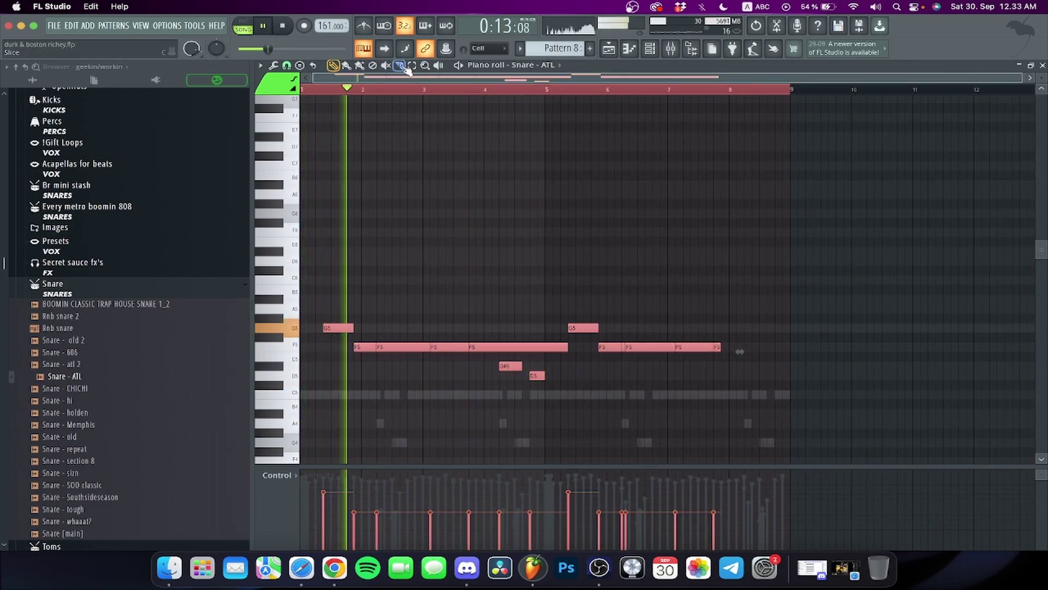
key(super+l)
key(super+d)
Step: Delete the old G5 and F5 snare notes from bar 5 onward
right_click(655, 347)
right_click(611, 347)
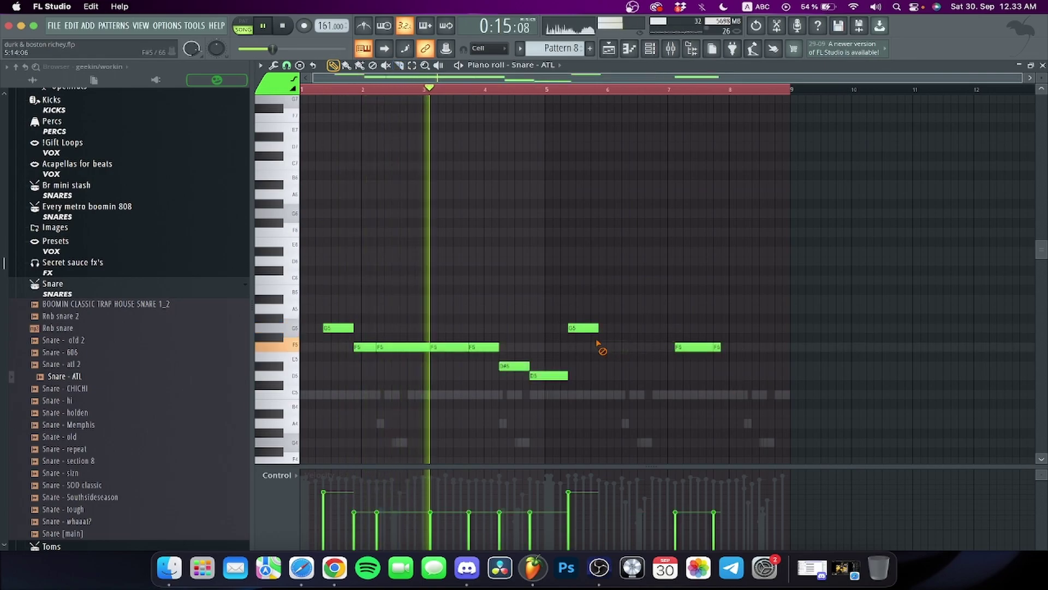
right_click(583, 327)
click(549, 348)
right_click(548, 347)
right_click(683, 347)
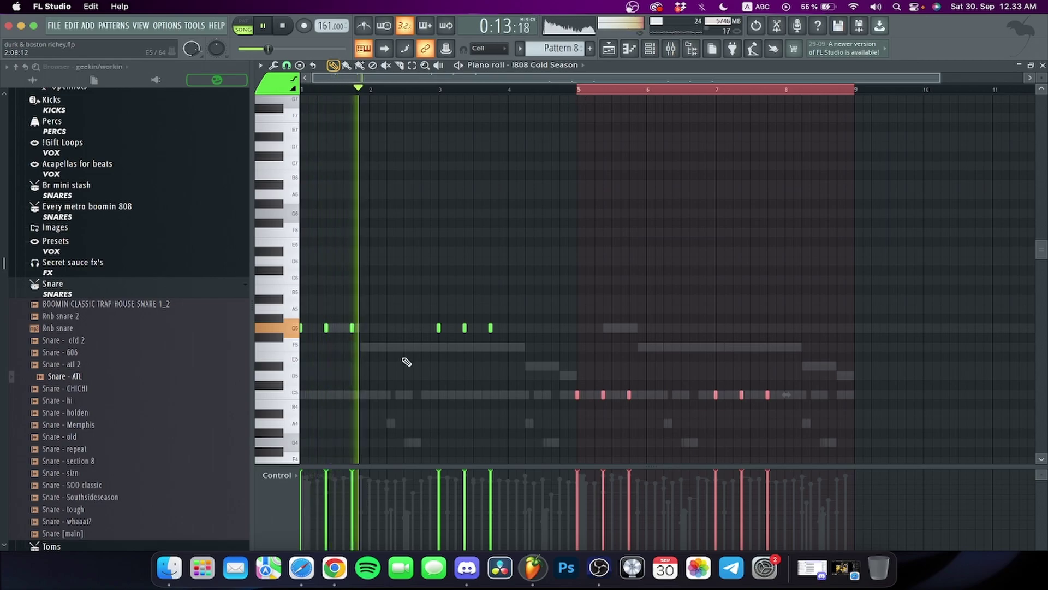
Step: Add D#5 notes in bars 2 and 4 and C5 notes in bars 6 and 8 of the !808 Cold Season pattern
click(395, 366)
click(421, 366)
click(534, 366)
click(559, 365)
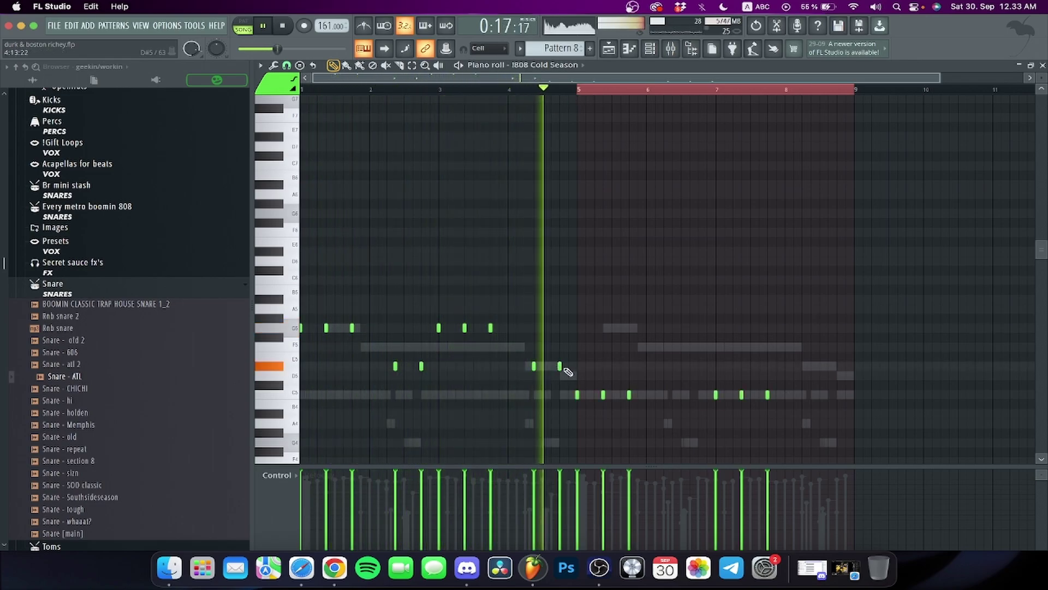
click(665, 394)
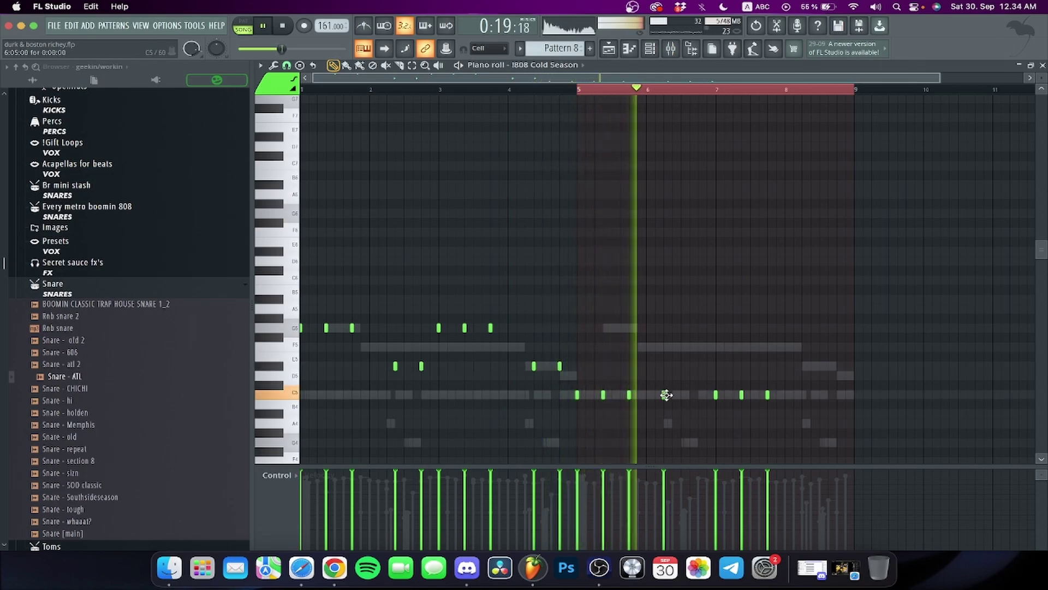
click(803, 395)
click(837, 395)
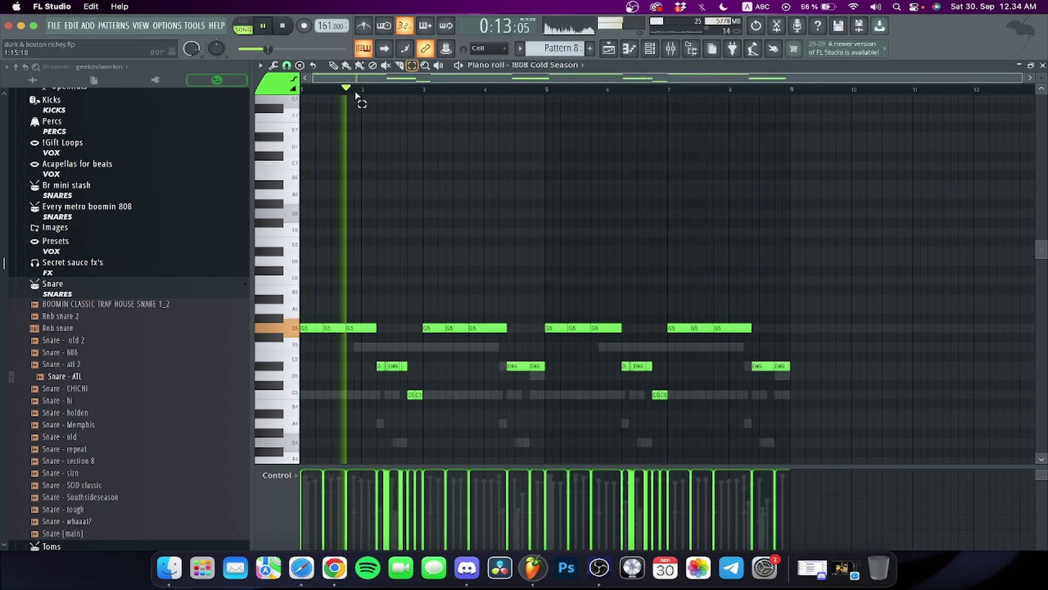
Step: Transpose the !808 Cold Season notes from bar 5 to the end down seven semitones so that they start on C5
scroll(358, 97, up, 5)
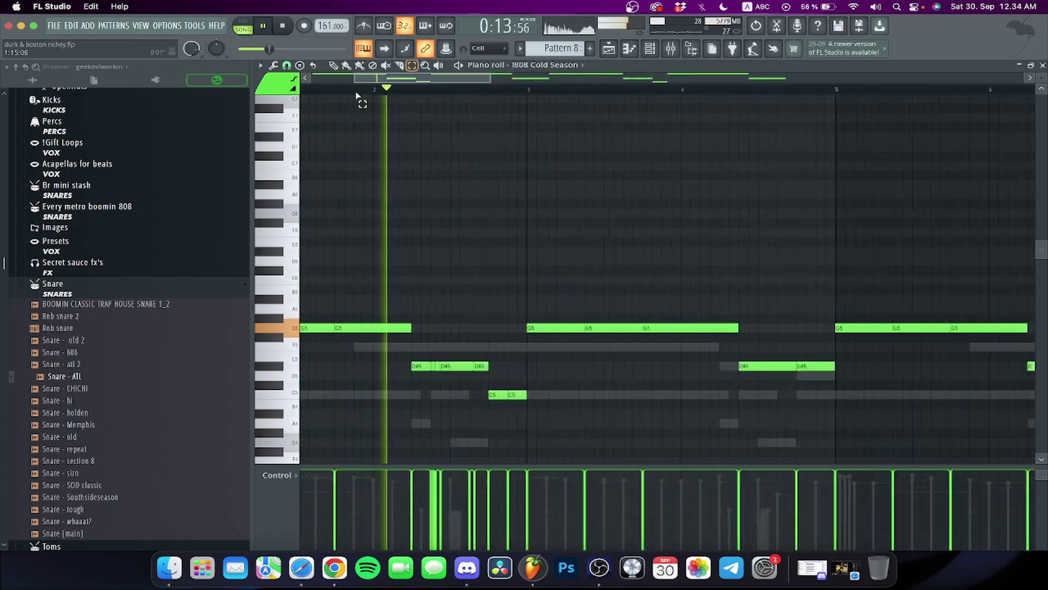
scroll(601, 96, down, 5)
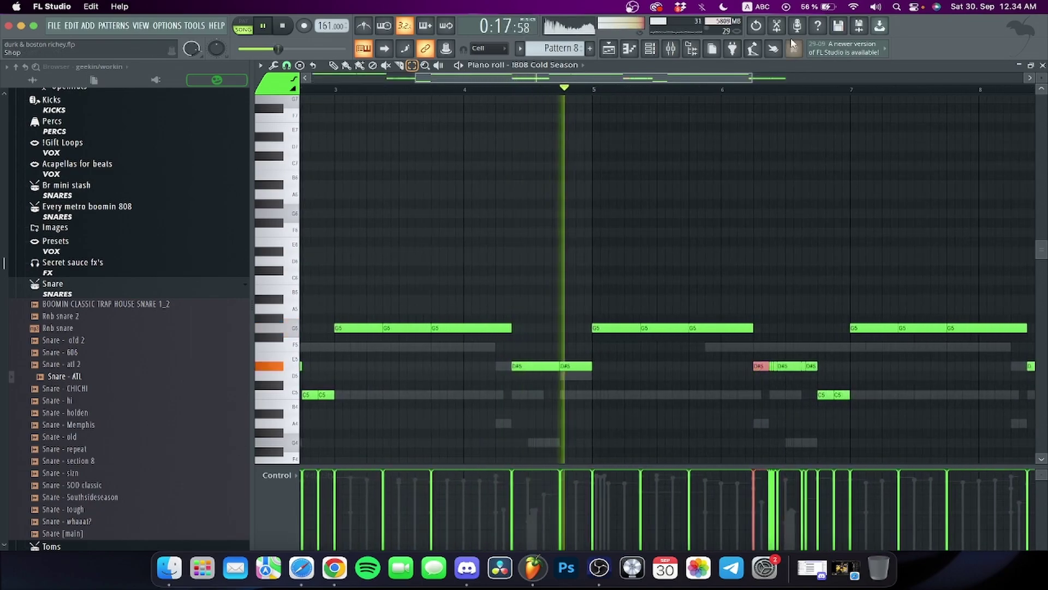
scroll(807, 94, up, 4)
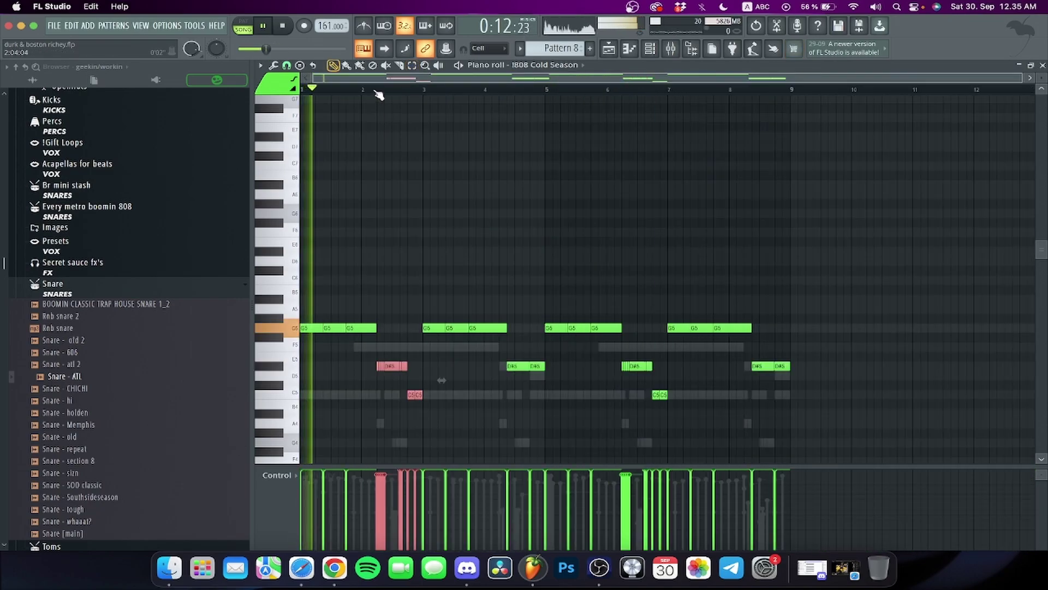
scroll(377, 93, up, 4)
scroll(377, 93, down, 4)
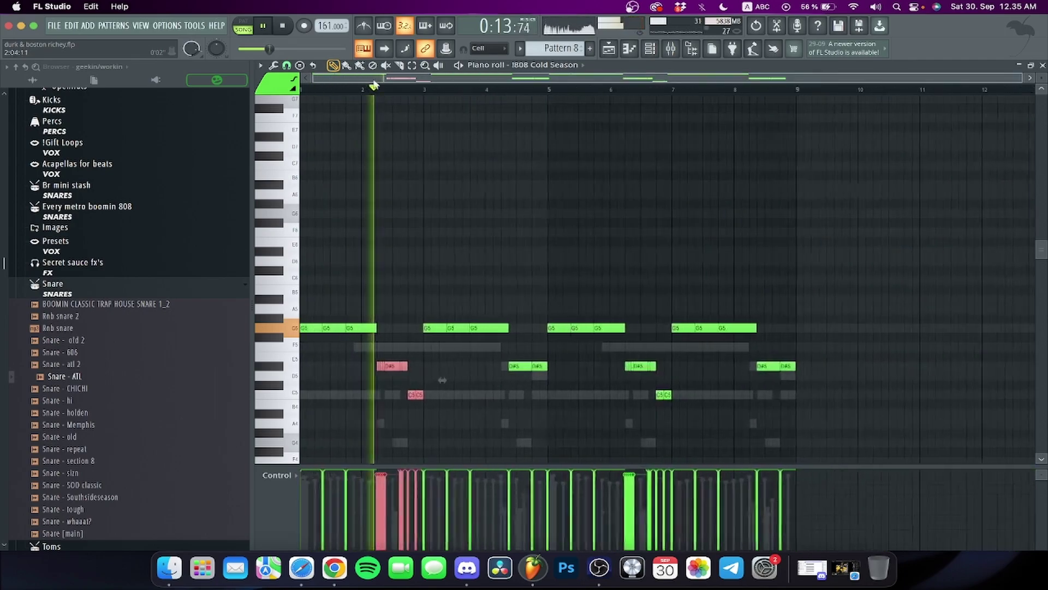
drag(843, 446, 565, 267)
key(Up)
key(Up)
key(Up)
key(Up)
key(Up)
key(shift+Down)
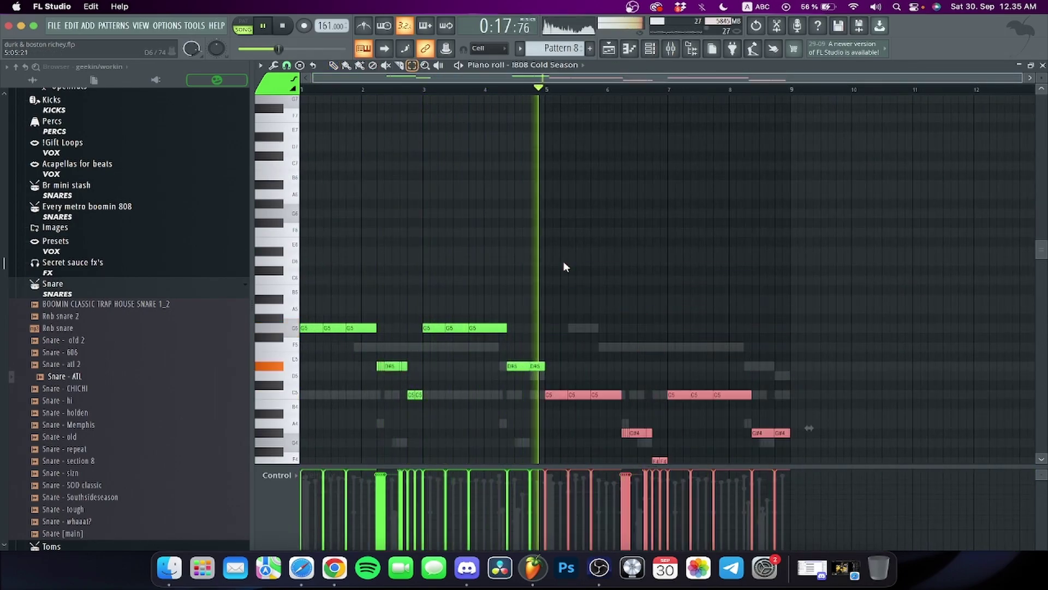
Step: Raise the lower !808 Cold Season notes in bars 6 and 8 by an octave and one semitone
key(super+a)
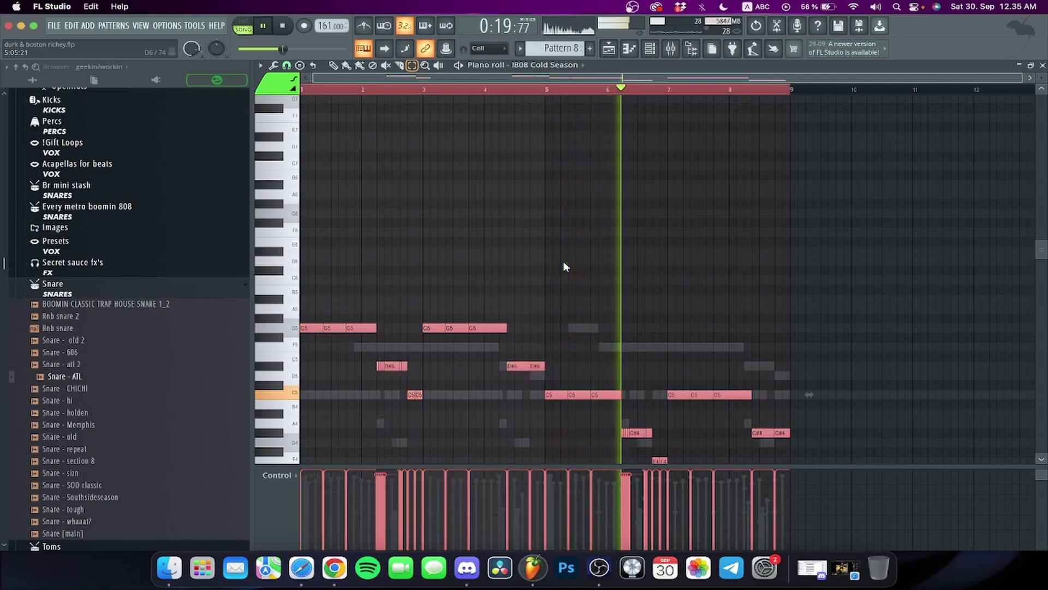
scroll(564, 267, down, 4)
key(space)
drag(612, 297, 886, 384)
key(shift+Up)
key(super+Up)
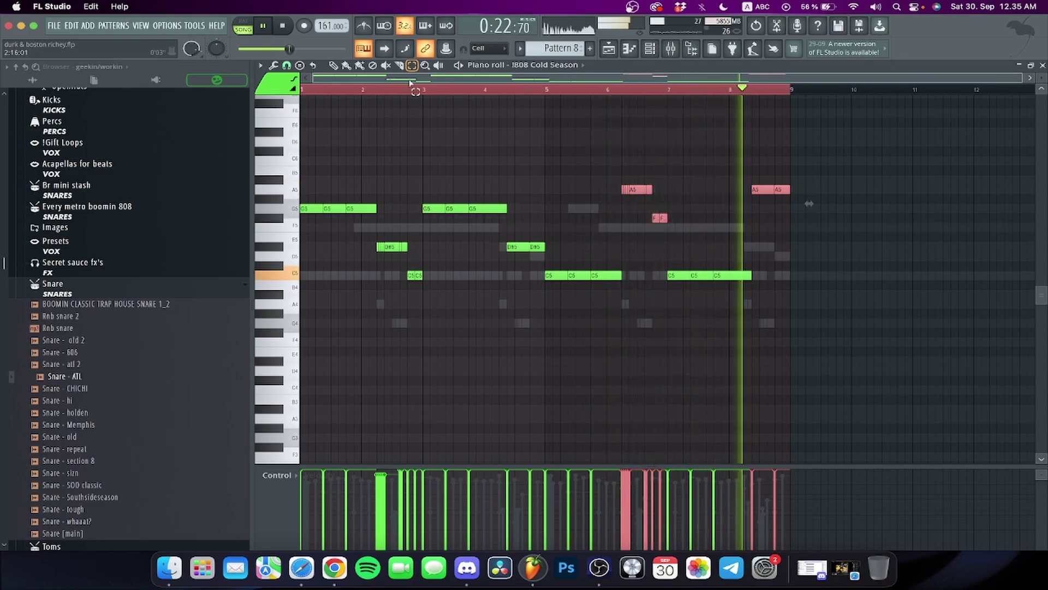
Step: Select !808 Cold Season notes between bar 6 and bar 9 and raise them by a semitone
drag(796, 250, 613, 209)
key(shift+Up)
click(613, 210)
Step: Return to the playlist and look over the arranged melody, audio and drum tracks during playback
click(608, 49)
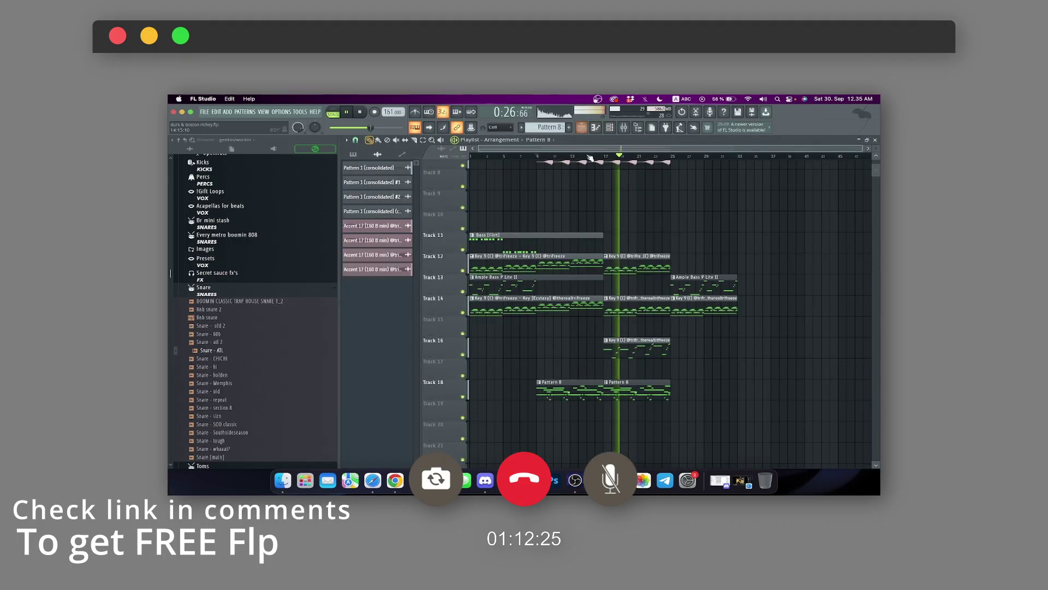
scroll(722, 234, up, 5)
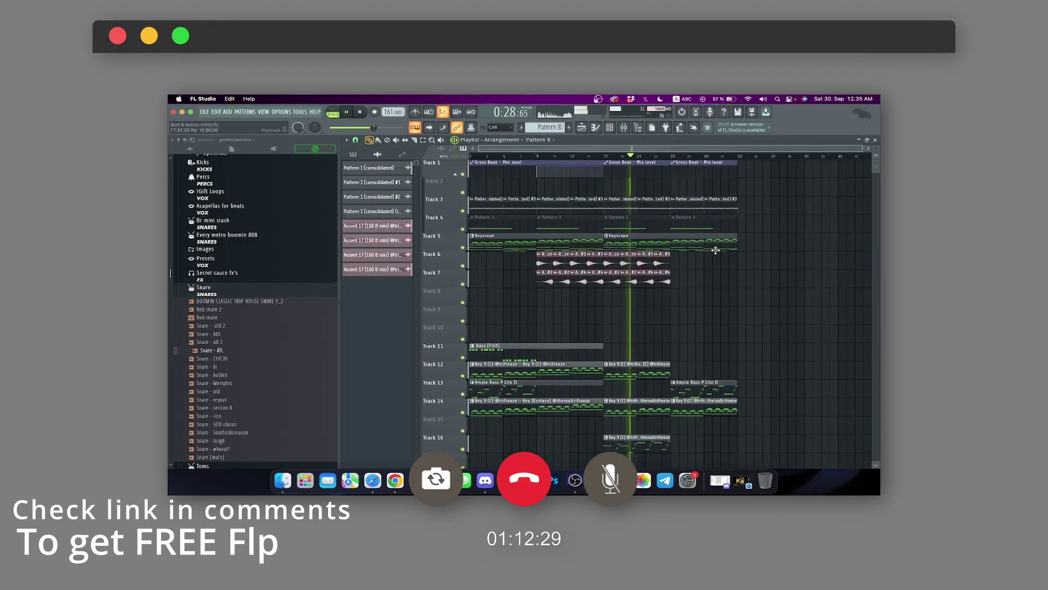
scroll(688, 288, down, 1)
click(708, 315)
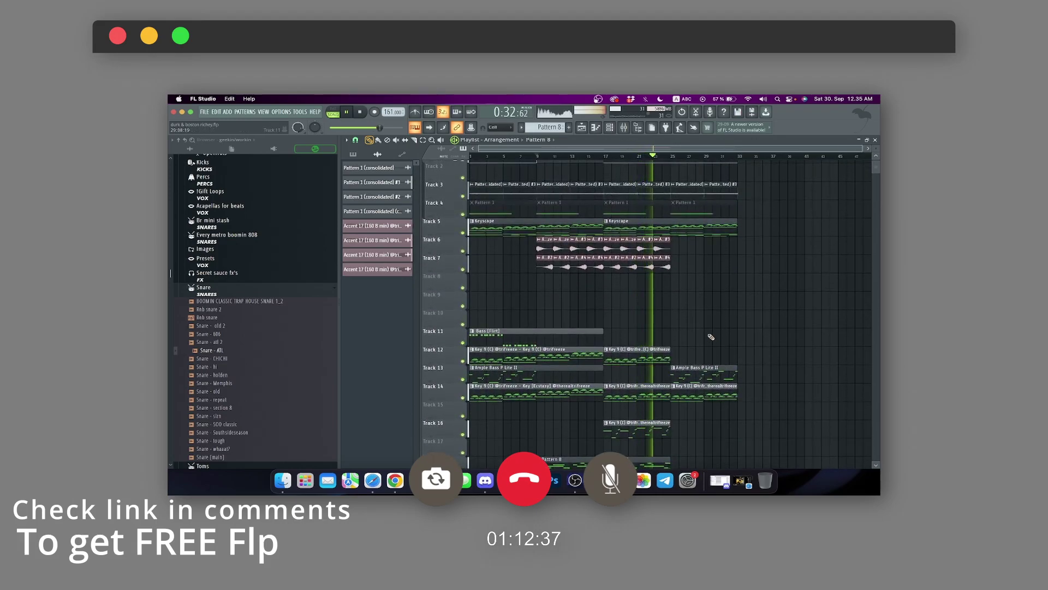